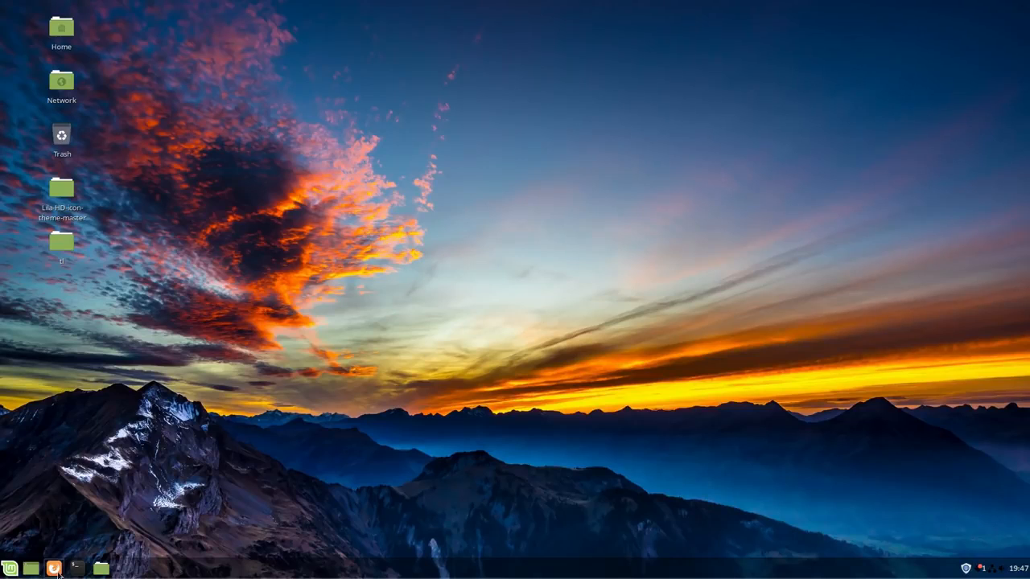
Find GnuCash among the installed applications and launch it.
click(14, 570)
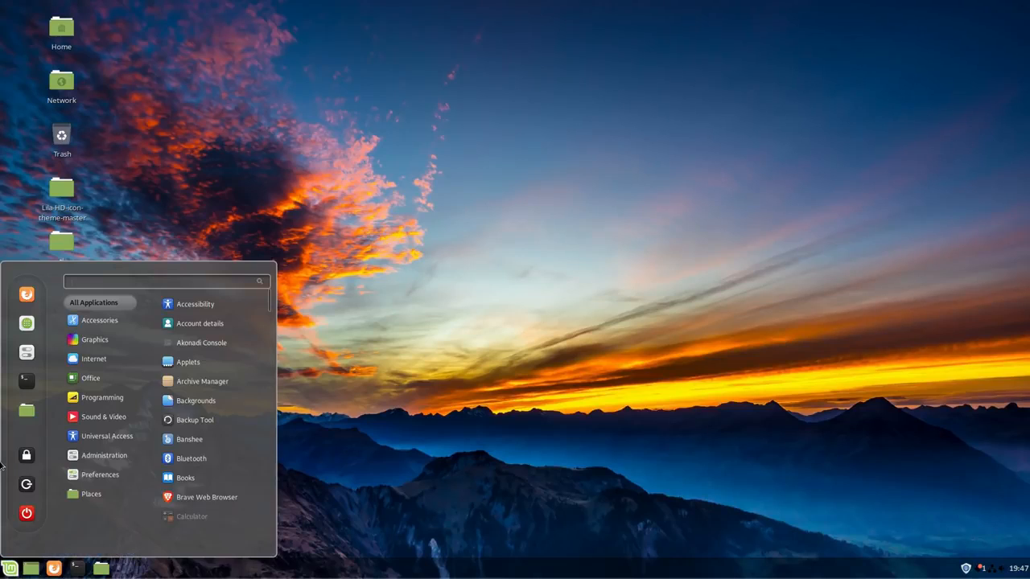
text(gn)
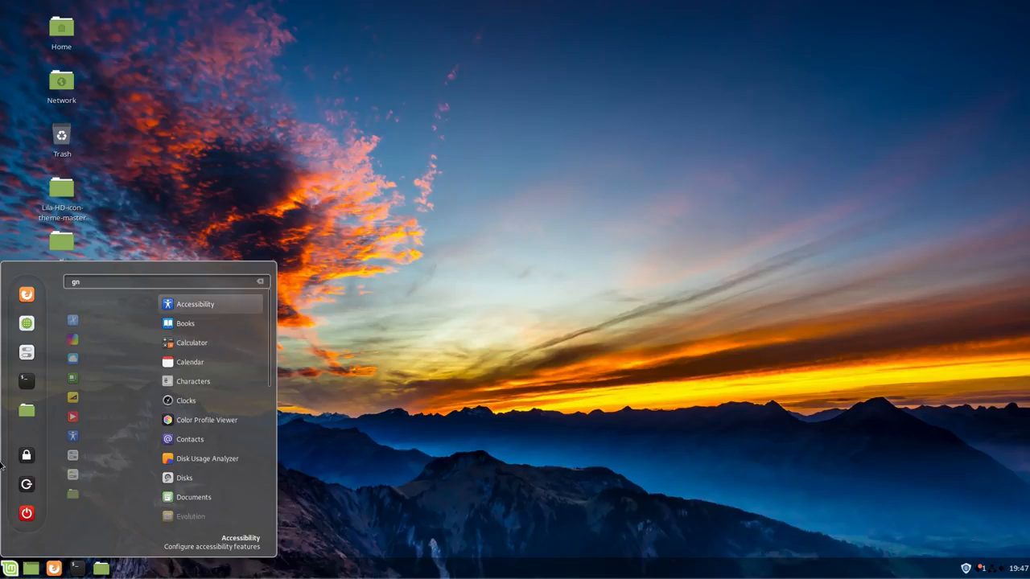
text(u)
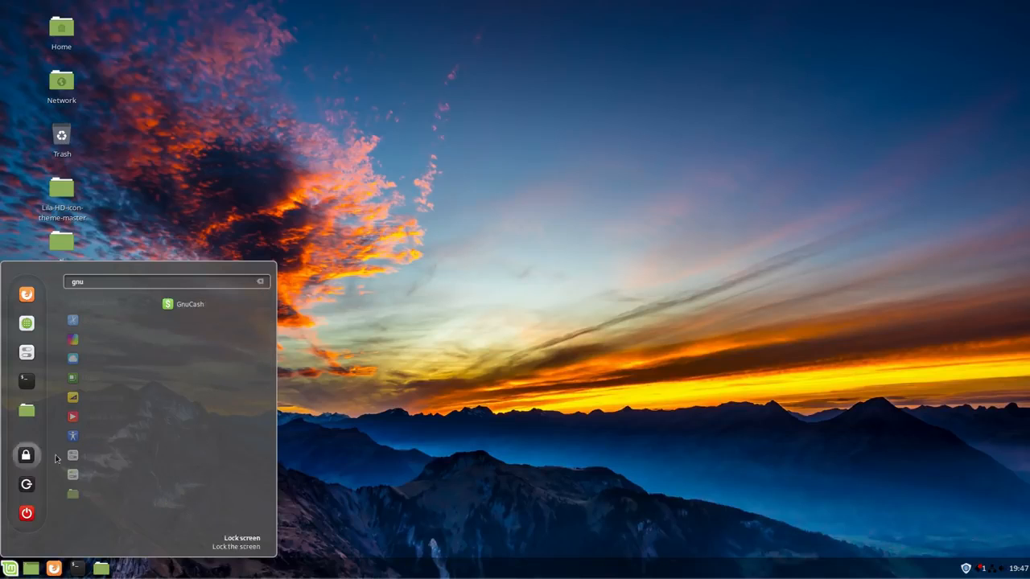
click(198, 305)
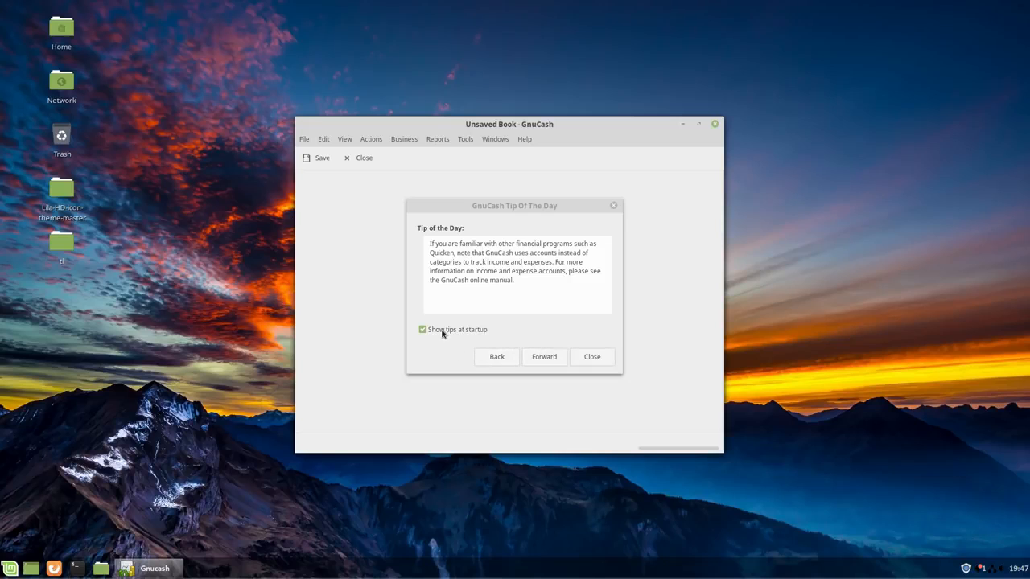
Turn off showing tips at startup, dismiss the Tip of the Day, and maximize the Unsaved Book window.
click(441, 330)
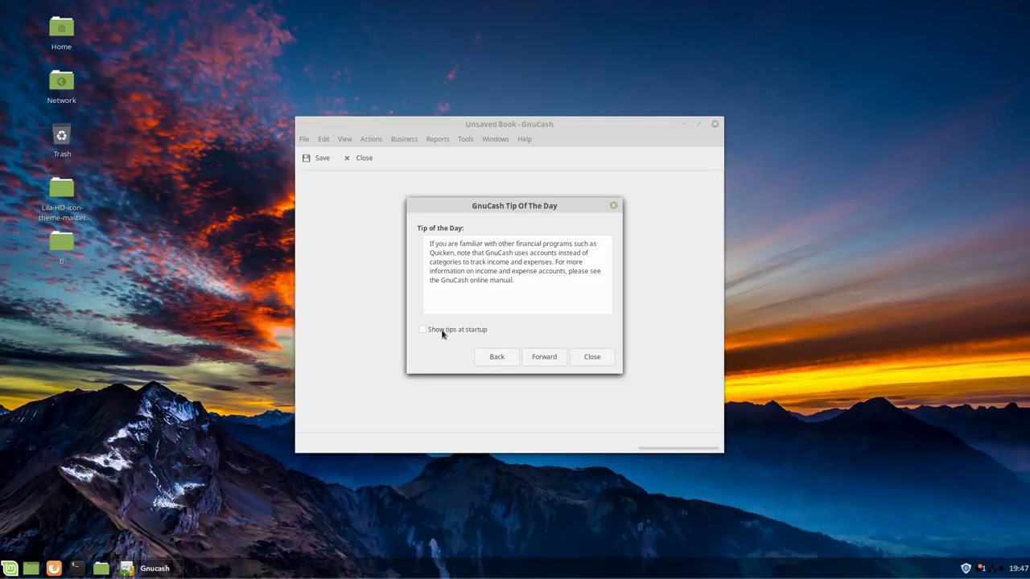
click(593, 357)
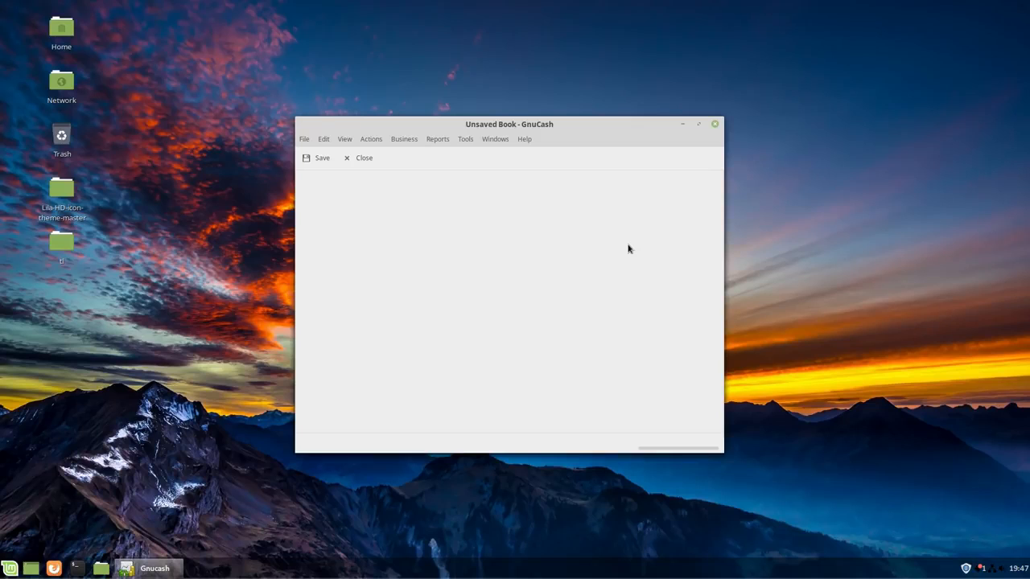
click(698, 125)
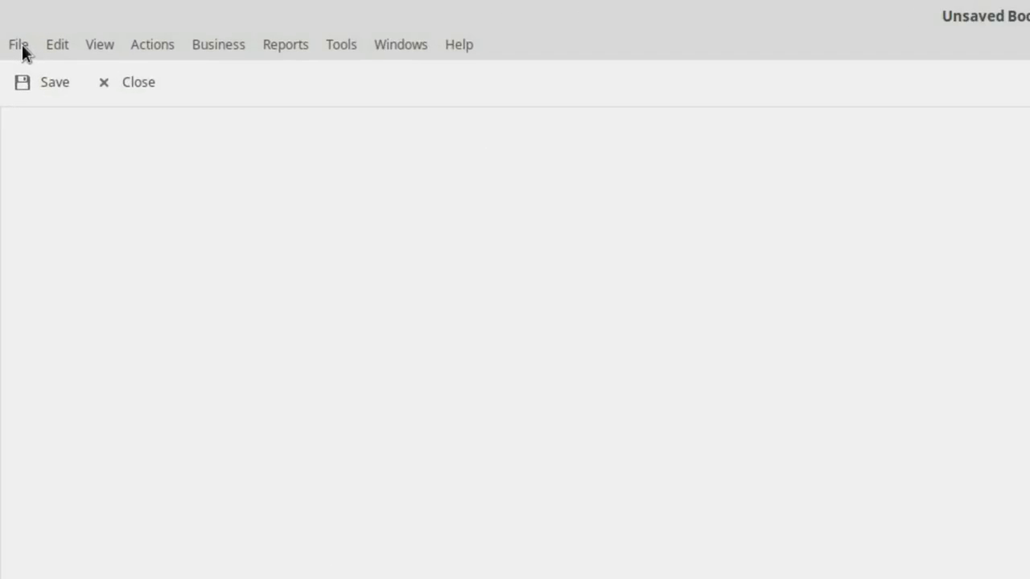
Examine the Accounts, Budgeting, Business and Counters settings in the book's properties, and close the options.
click(18, 46)
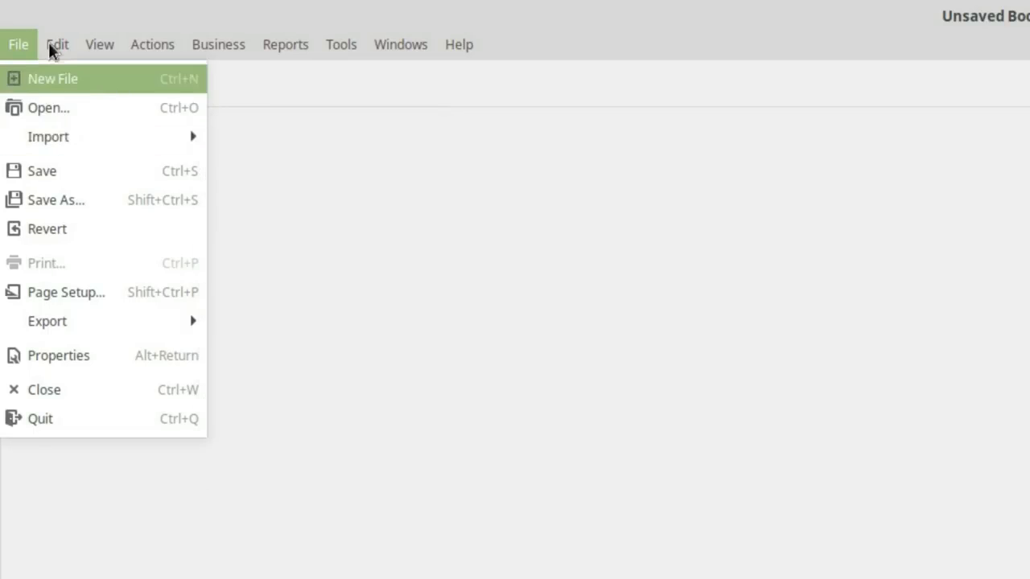
mouse_move(59, 44)
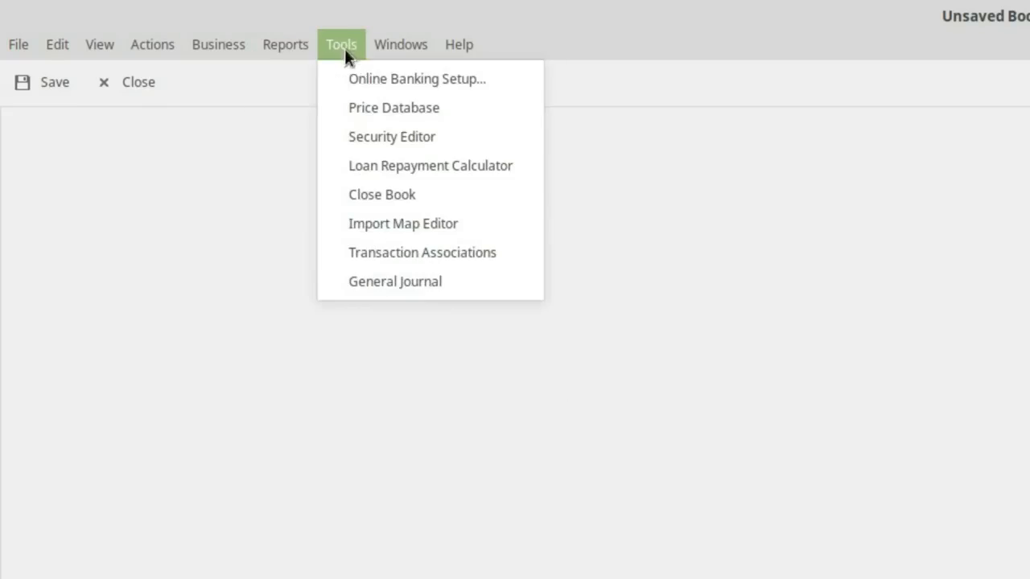
mouse_move(372, 50)
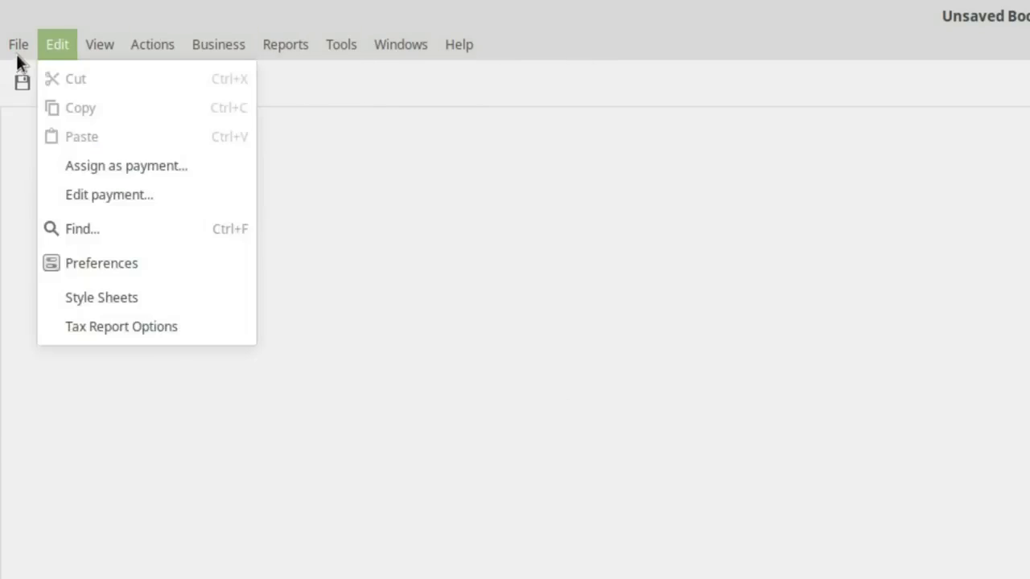
mouse_move(10, 55)
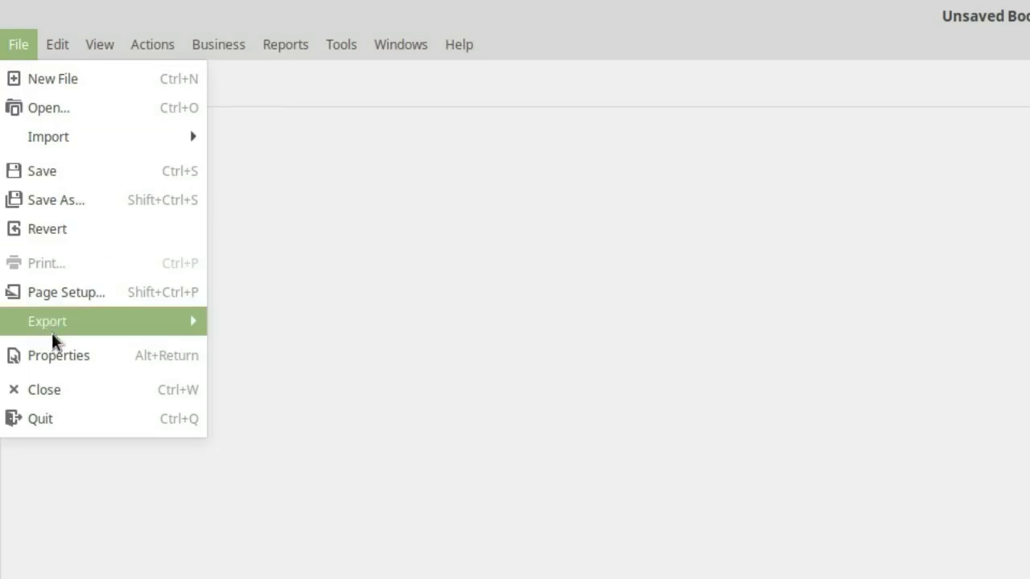
click(57, 359)
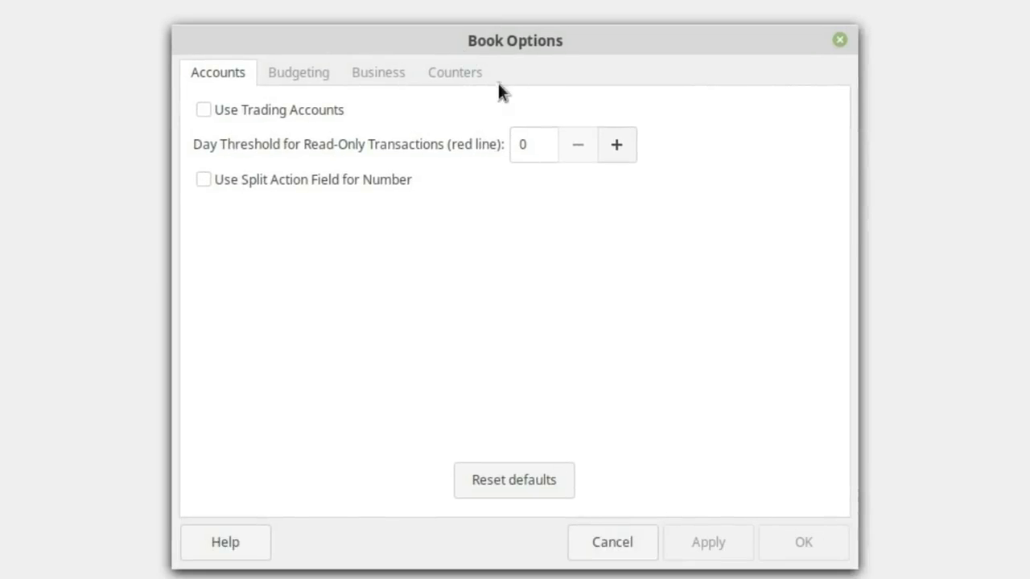
click(312, 80)
click(370, 71)
click(451, 113)
click(480, 229)
click(458, 266)
click(427, 341)
click(451, 74)
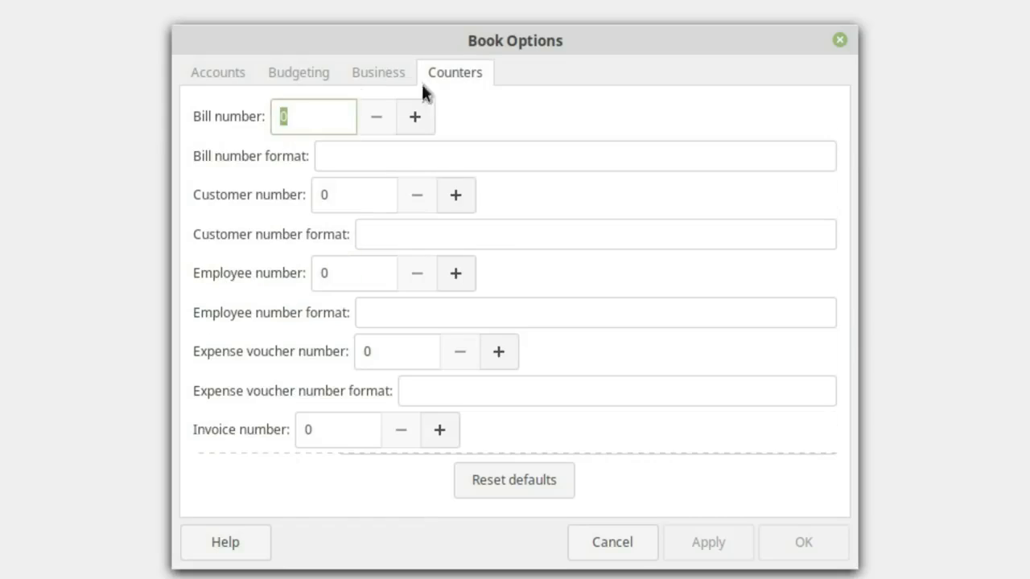
click(232, 75)
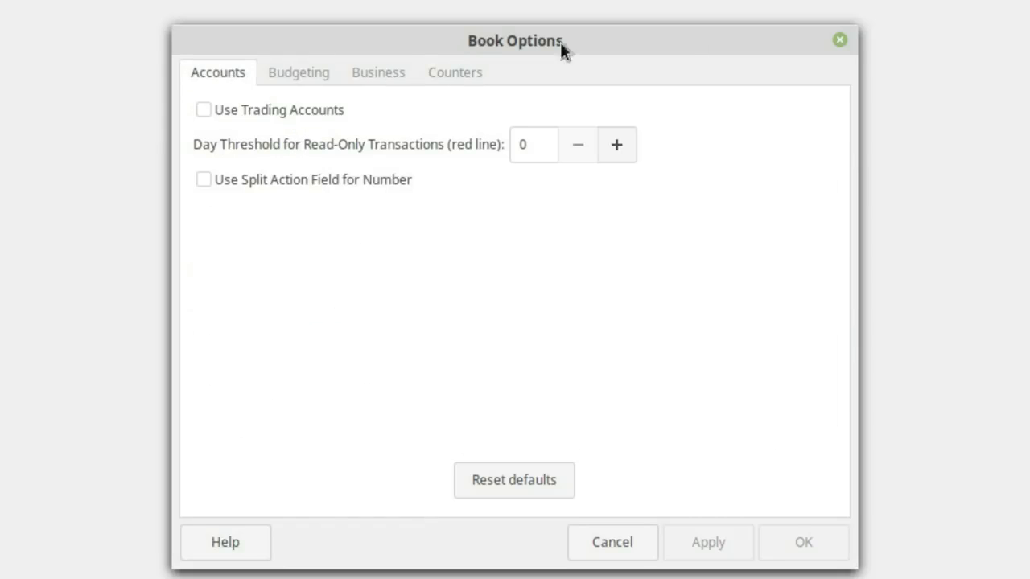
click(839, 39)
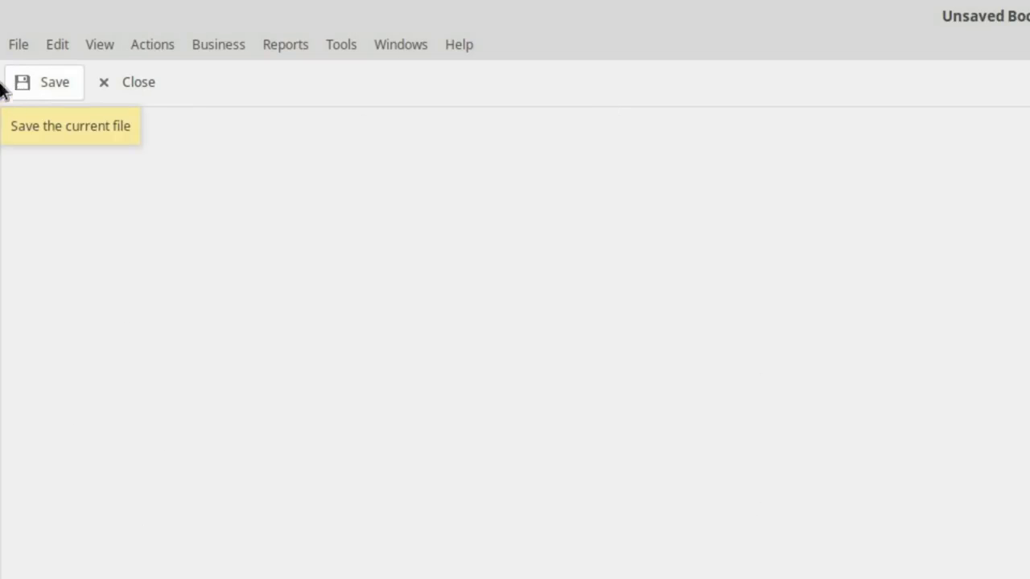
Examine the available file, editing and budget commands and the business features for customers, vendors, employees and sales tax.
click(18, 46)
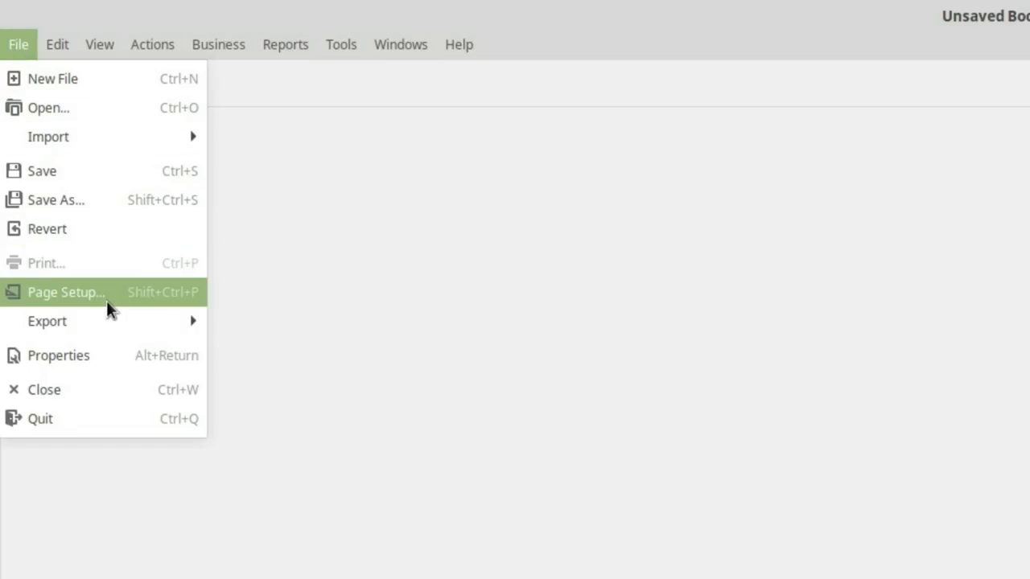
mouse_move(106, 328)
mouse_move(55, 53)
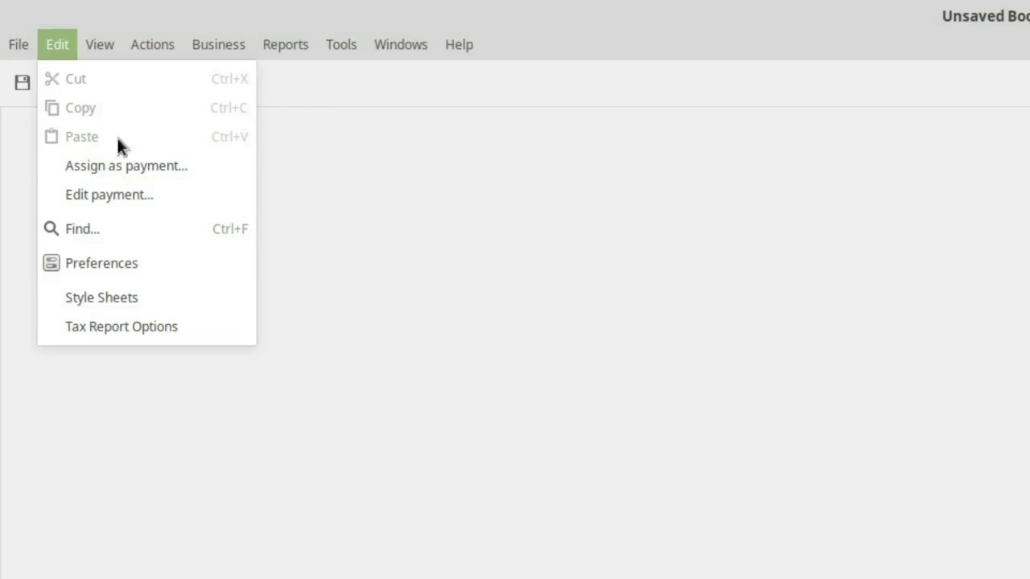
mouse_move(160, 36)
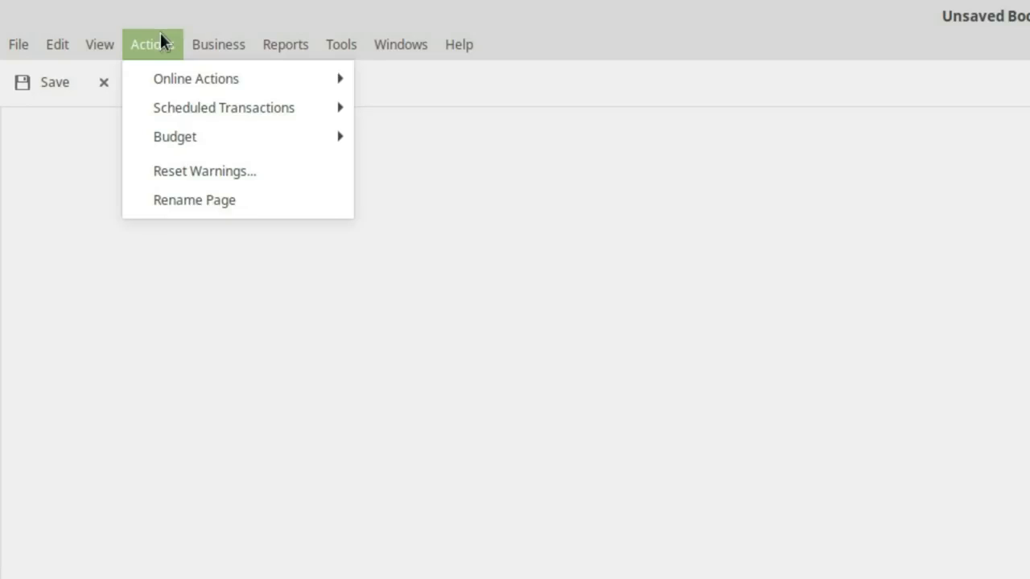
mouse_move(190, 83)
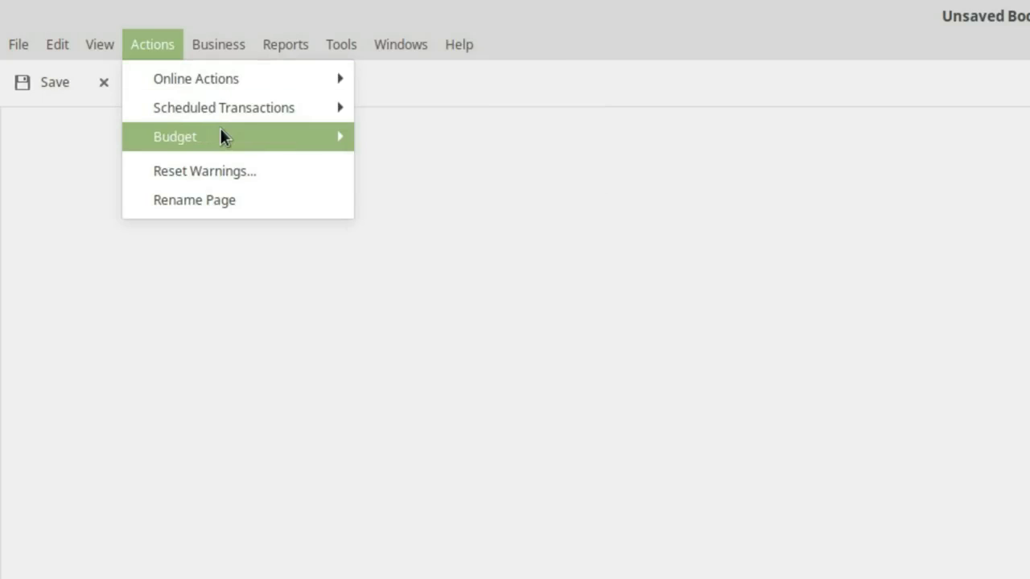
mouse_move(206, 141)
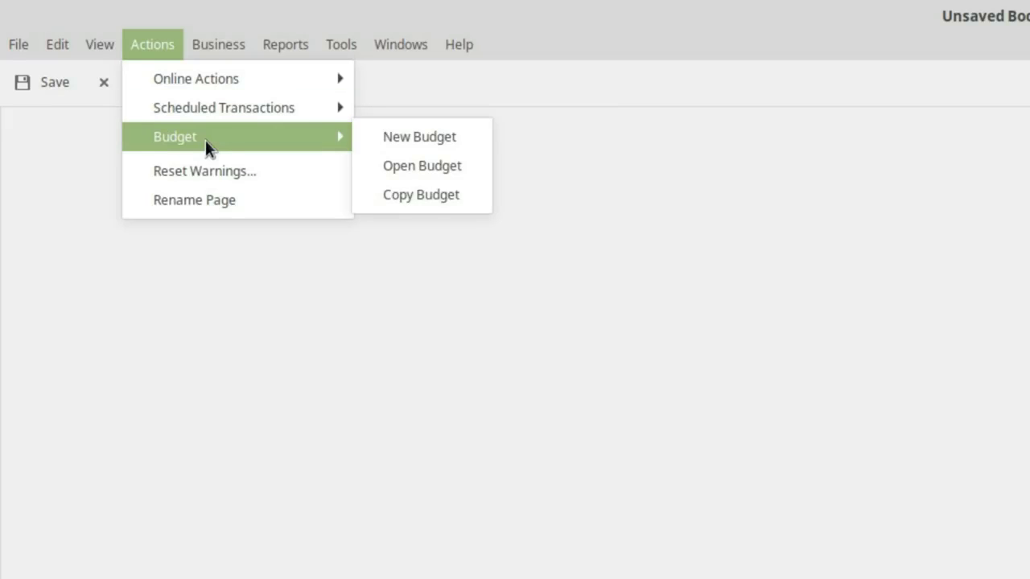
mouse_move(225, 44)
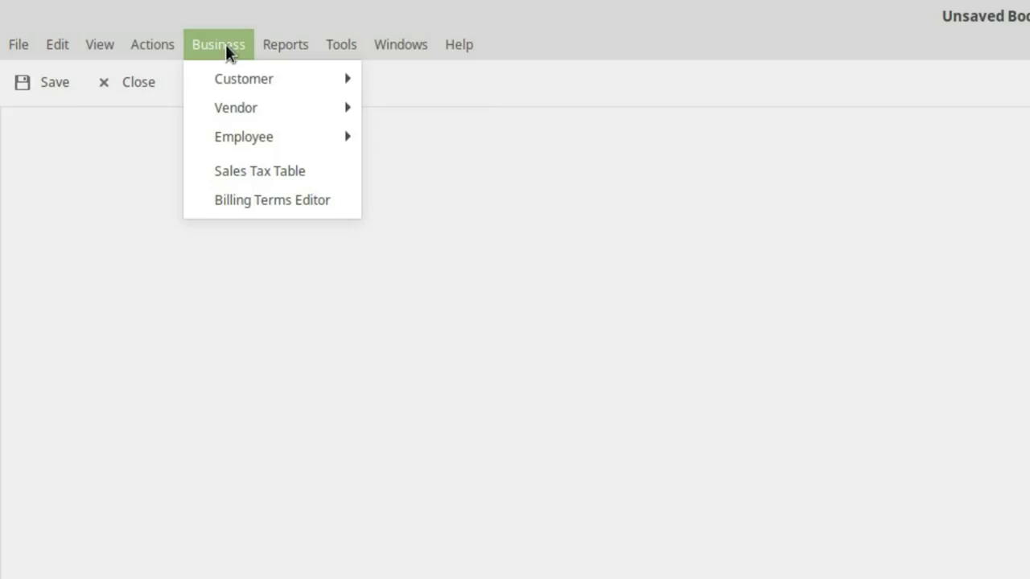
mouse_move(244, 78)
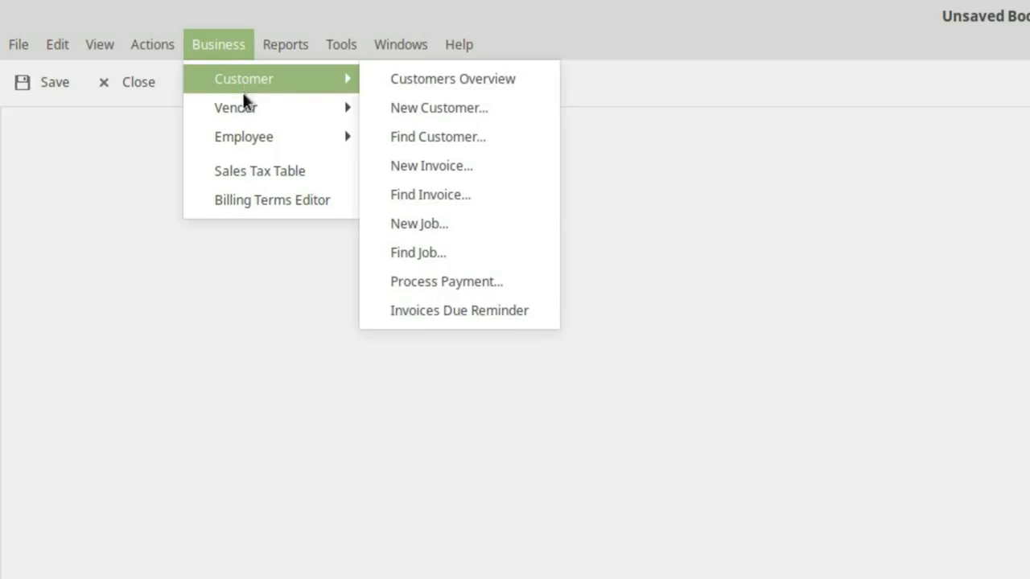
mouse_move(241, 105)
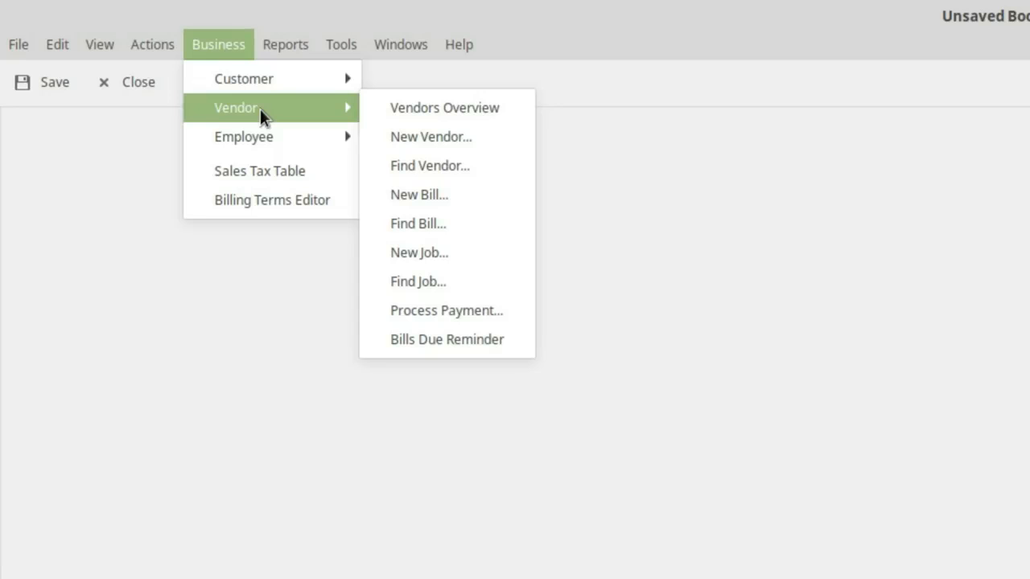
mouse_move(258, 132)
mouse_move(264, 150)
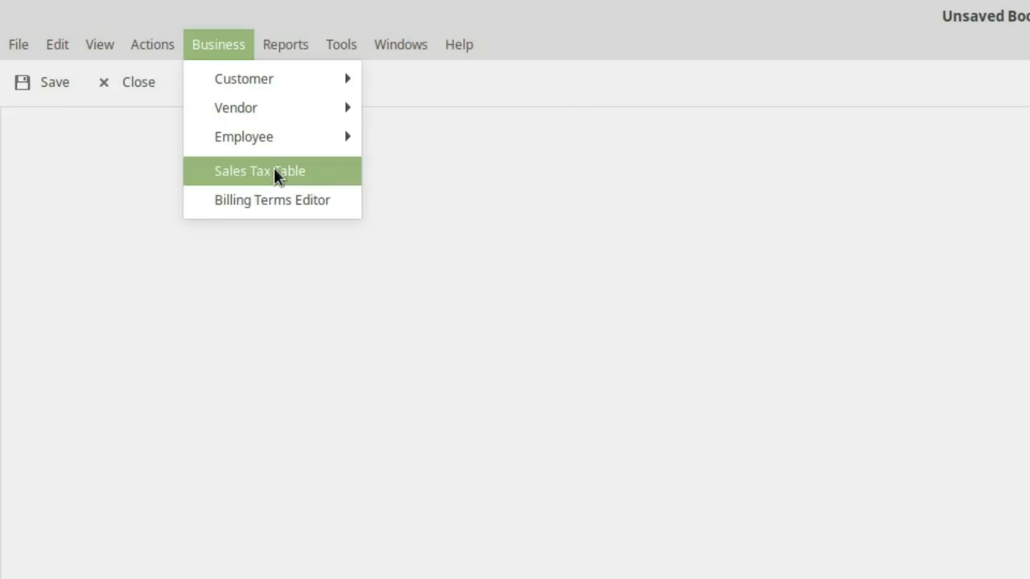
mouse_move(288, 39)
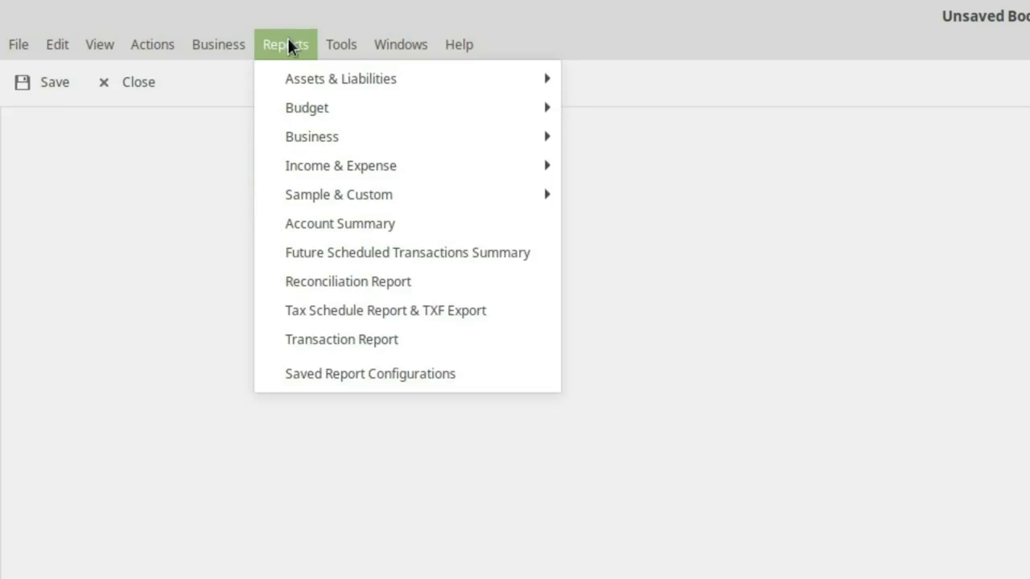
mouse_move(225, 46)
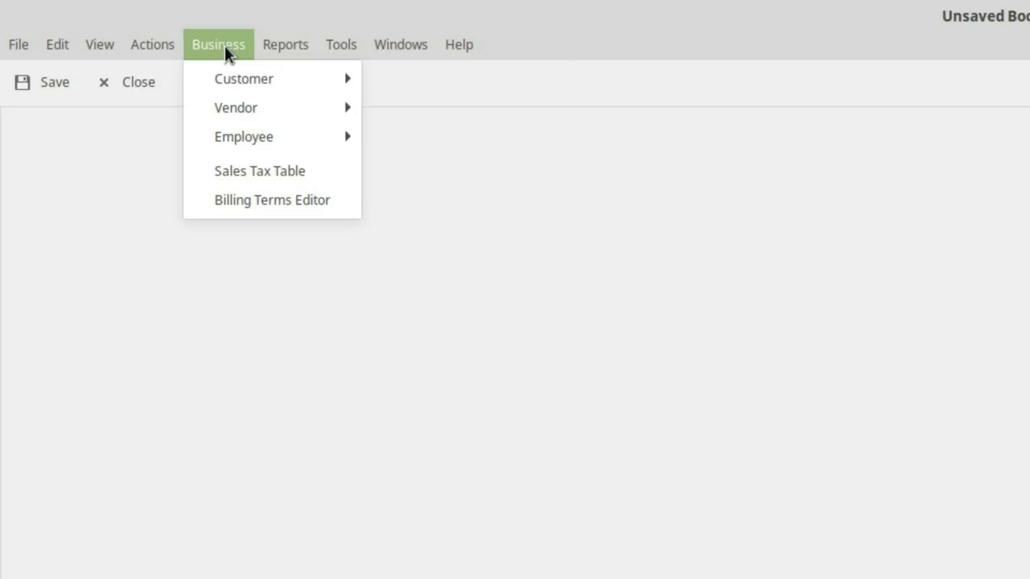
mouse_move(225, 74)
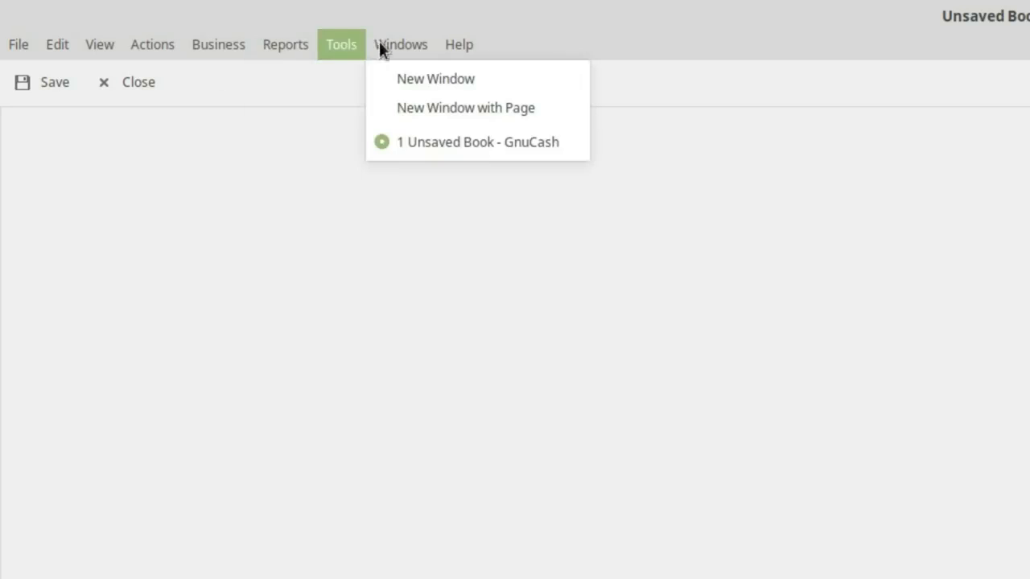
Examine the available report types, from assets and liabilities to income and expense, plus the accounting tools, window and help commands.
mouse_move(309, 77)
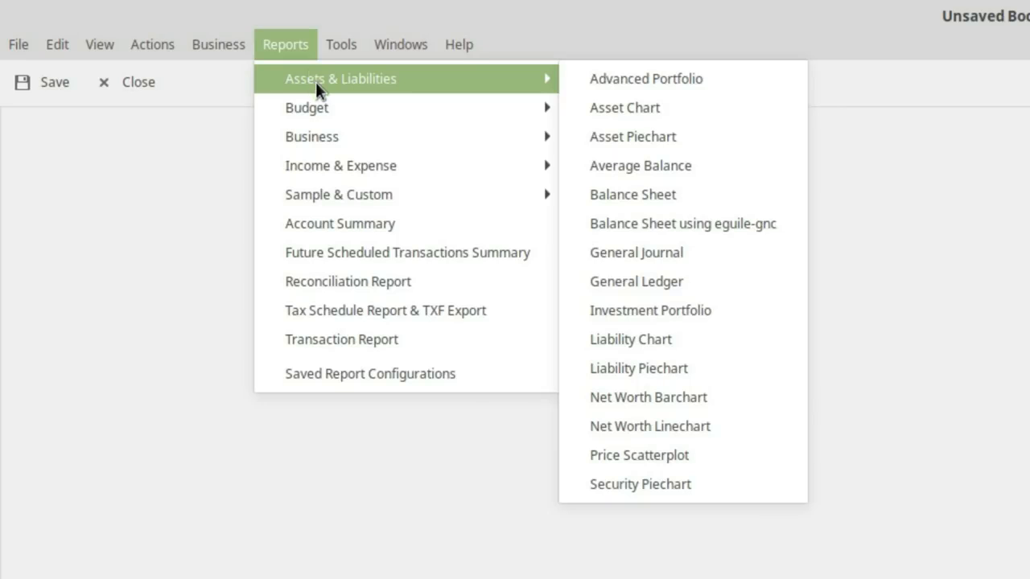
mouse_move(326, 105)
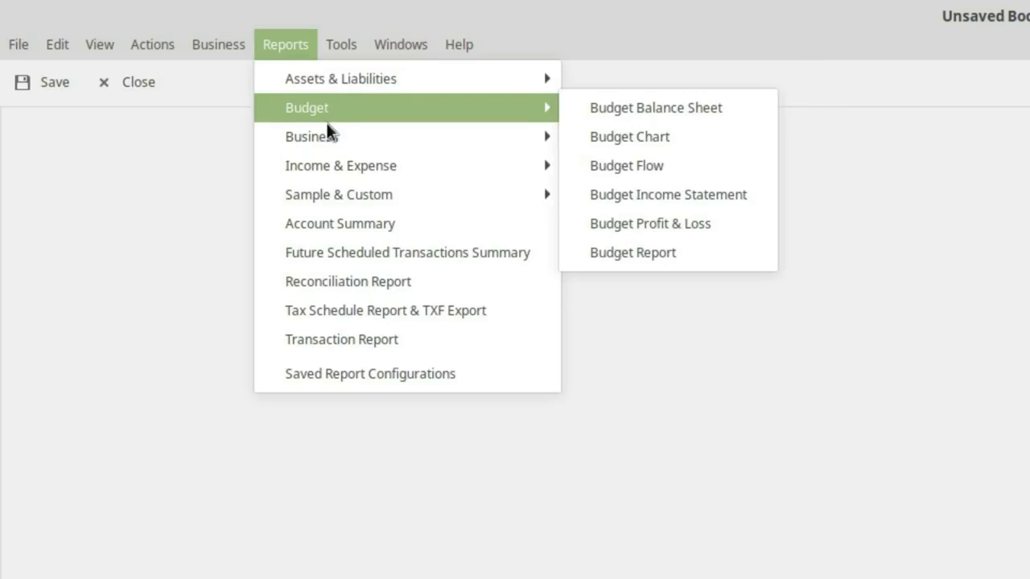
mouse_move(326, 141)
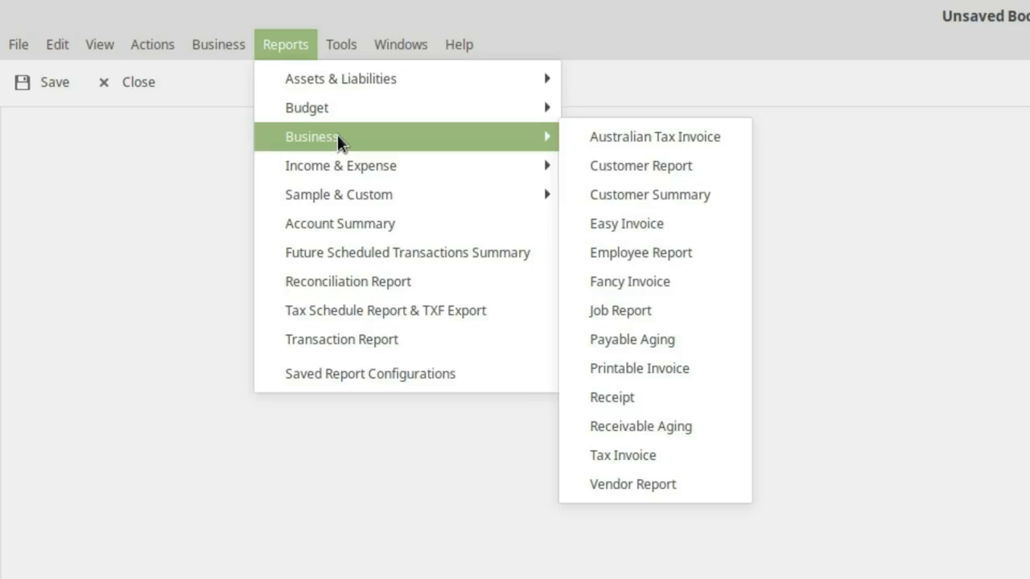
mouse_move(348, 160)
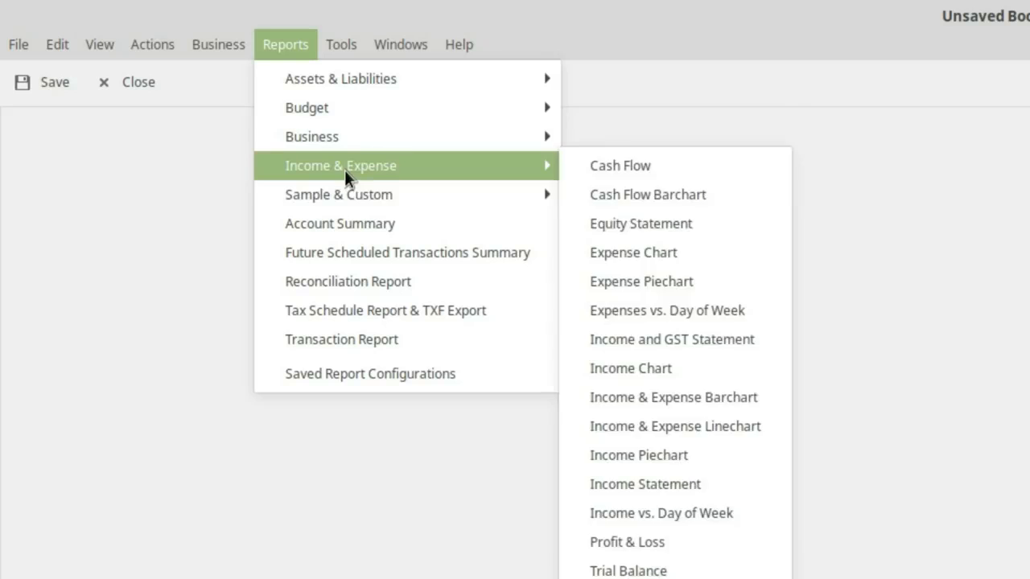
mouse_move(349, 196)
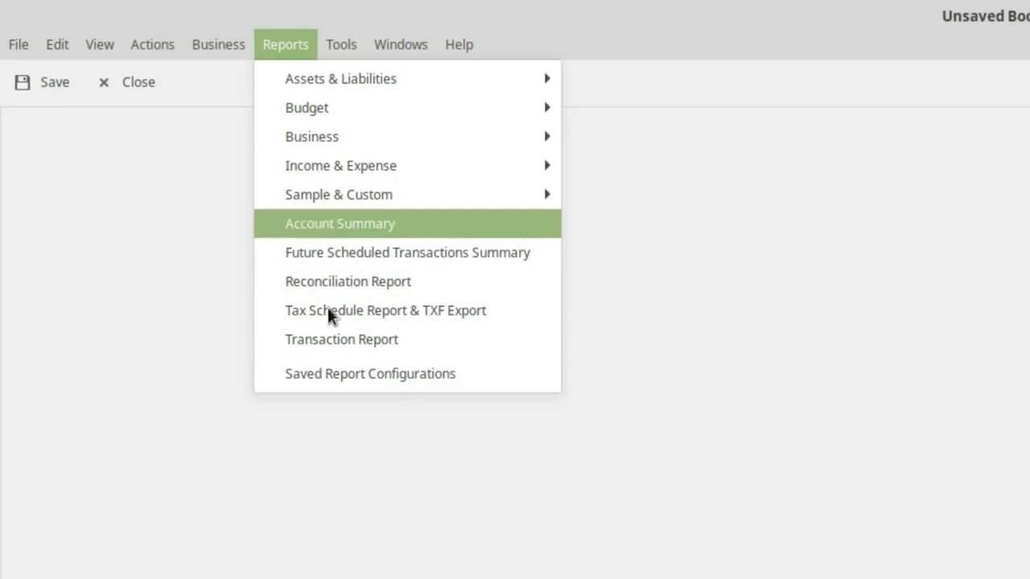
mouse_move(339, 46)
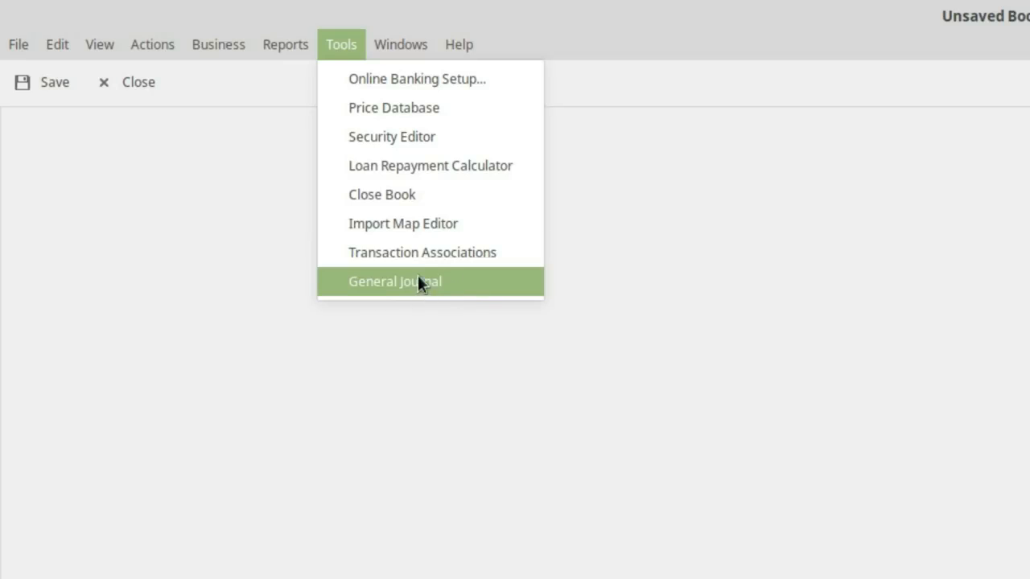
mouse_move(200, 41)
mouse_move(409, 40)
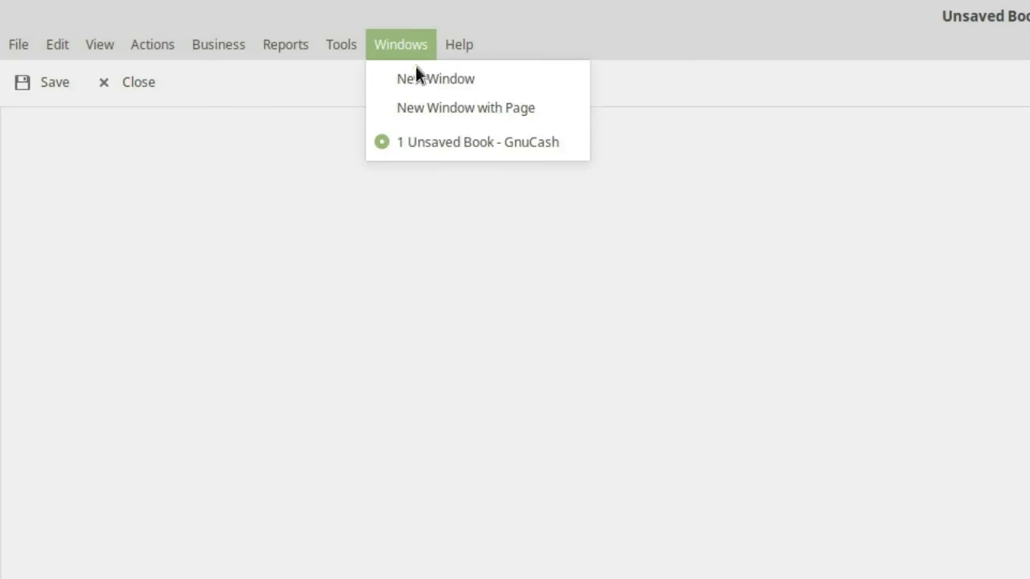
mouse_move(463, 43)
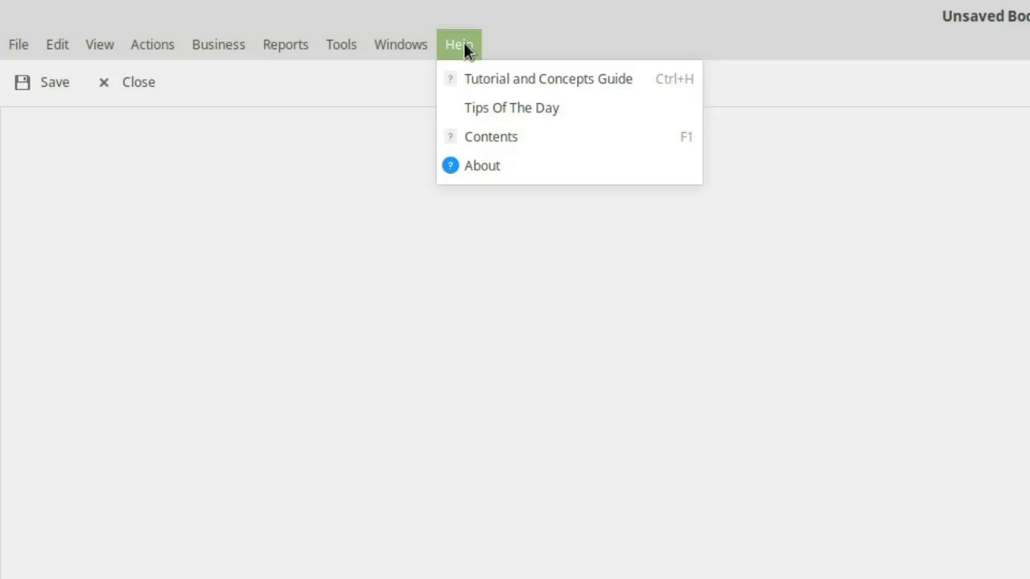
Create a new file without saving the current book, and continue the account hierarchy setup to the new book options.
click(586, 25)
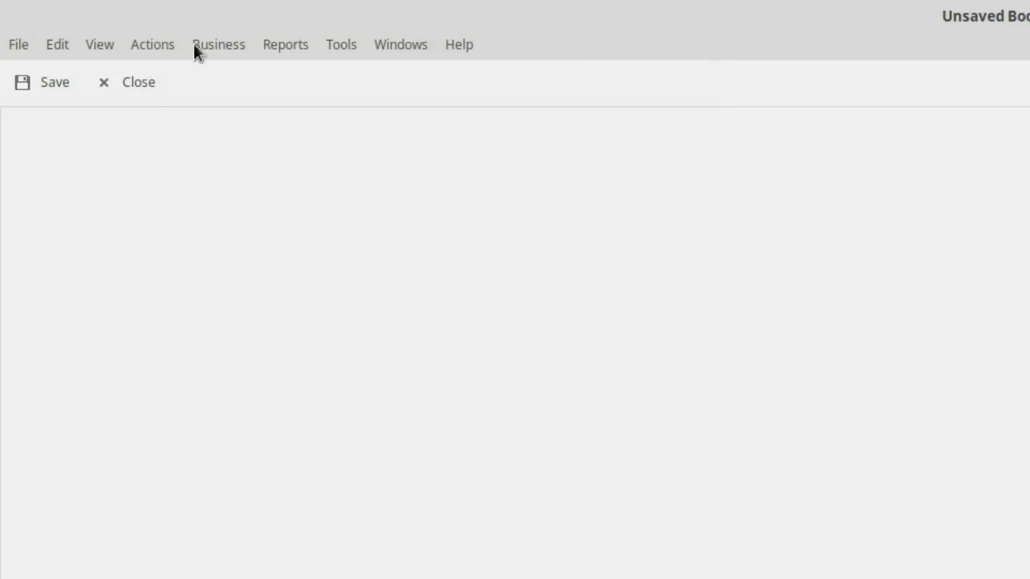
click(14, 47)
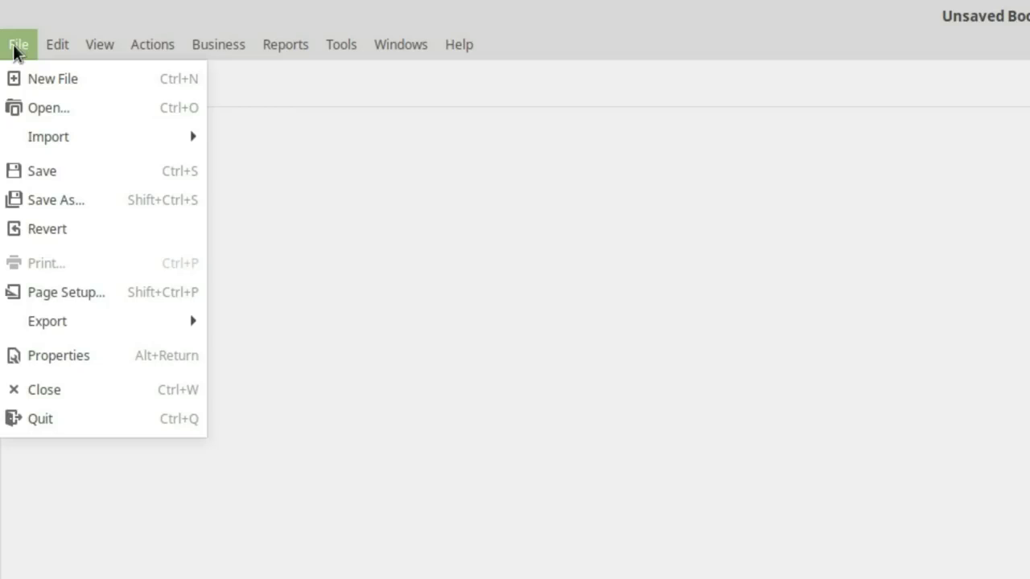
click(58, 78)
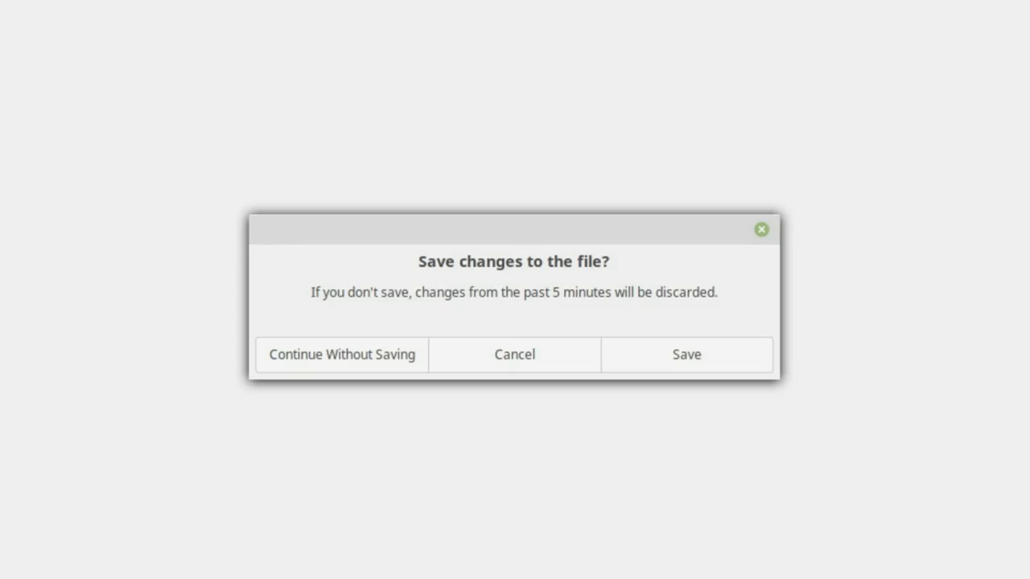
click(367, 354)
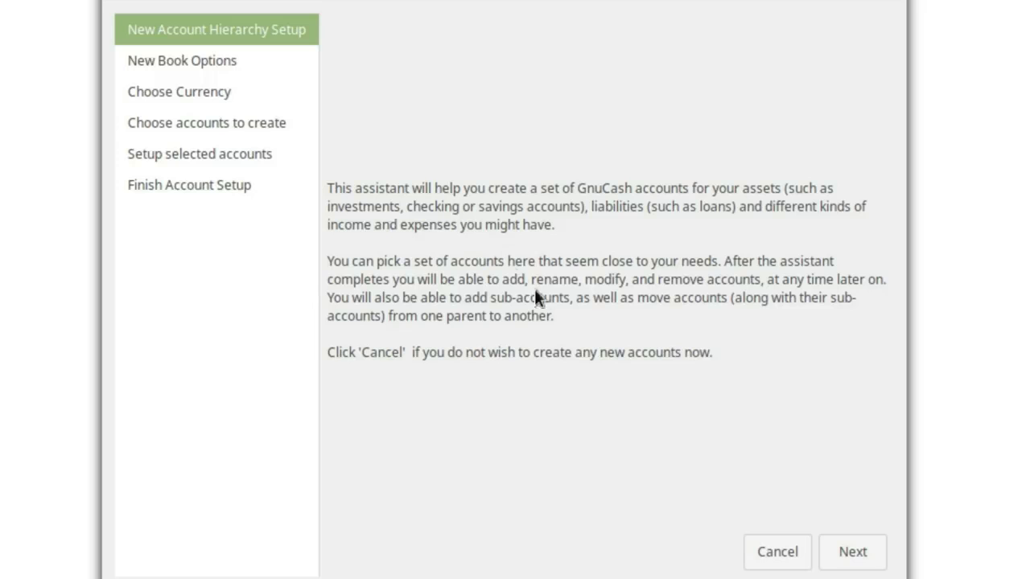
click(853, 552)
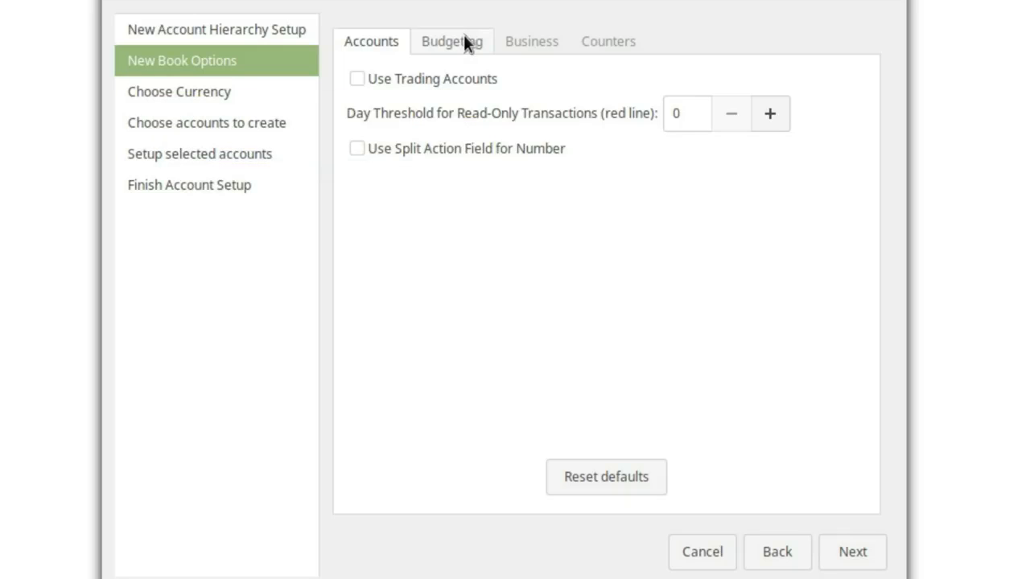
Set the company name to "Our New Corp" in the new book's business options.
click(463, 36)
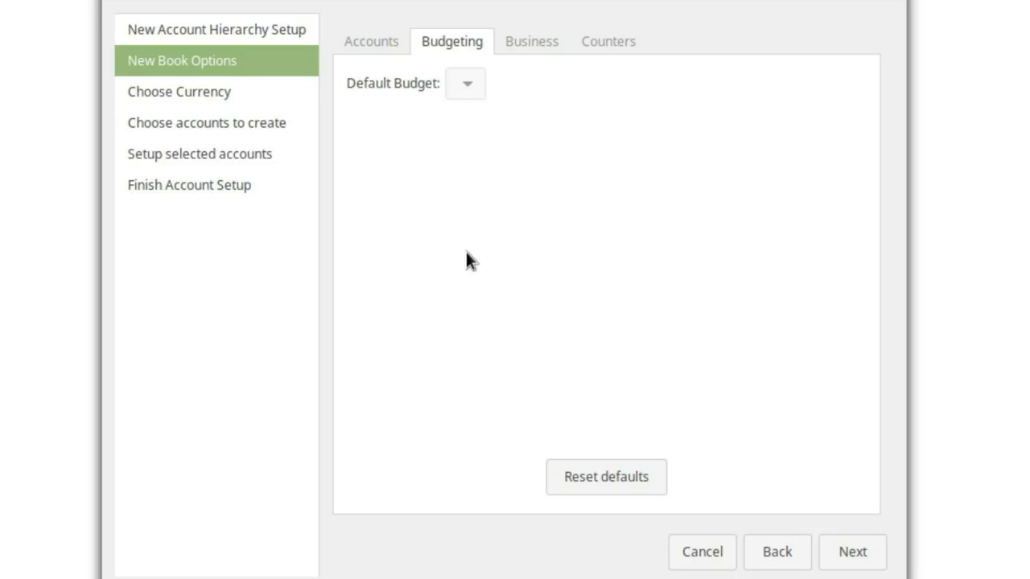
click(531, 44)
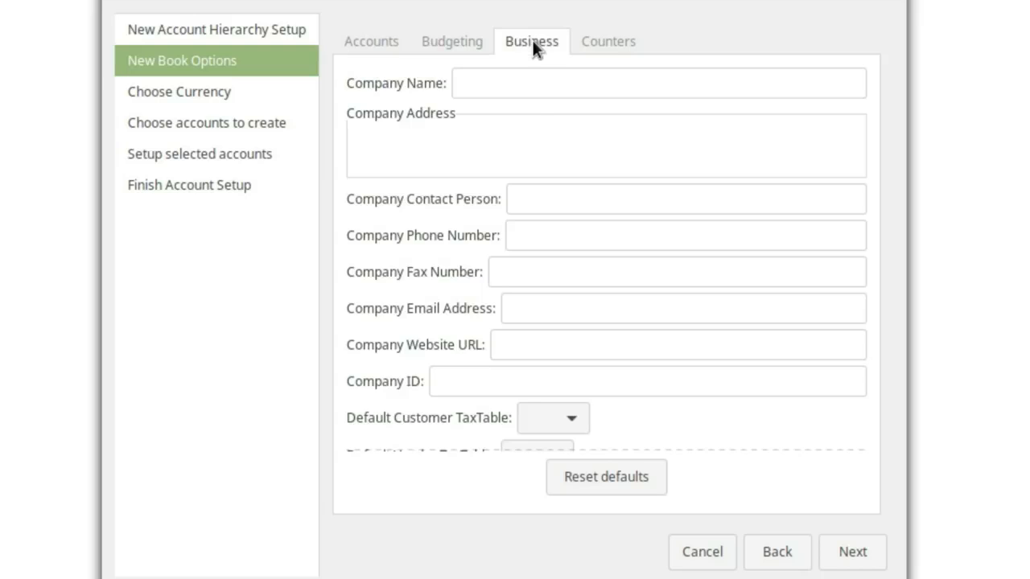
click(532, 84)
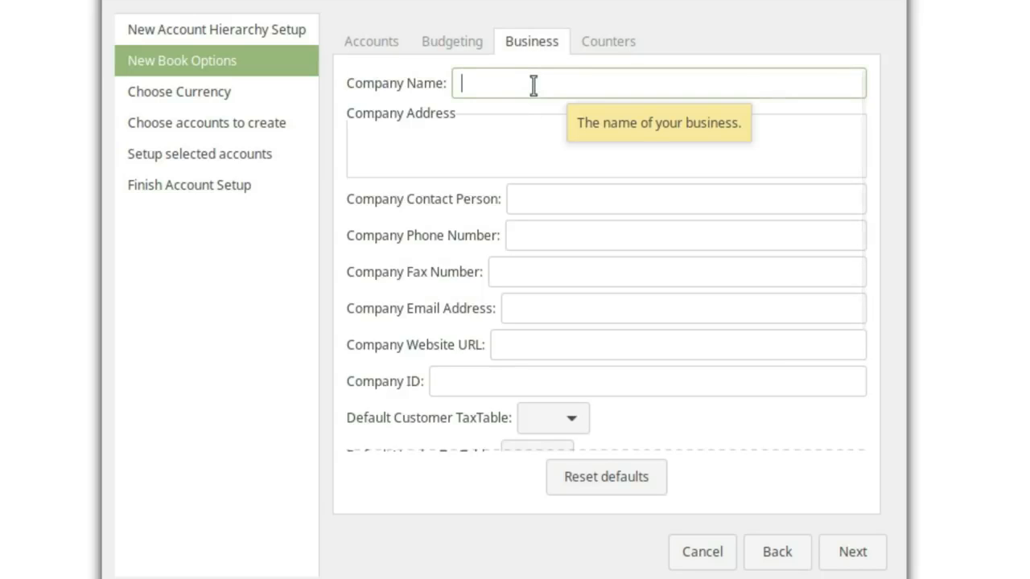
text(S)
key(BackSpace)
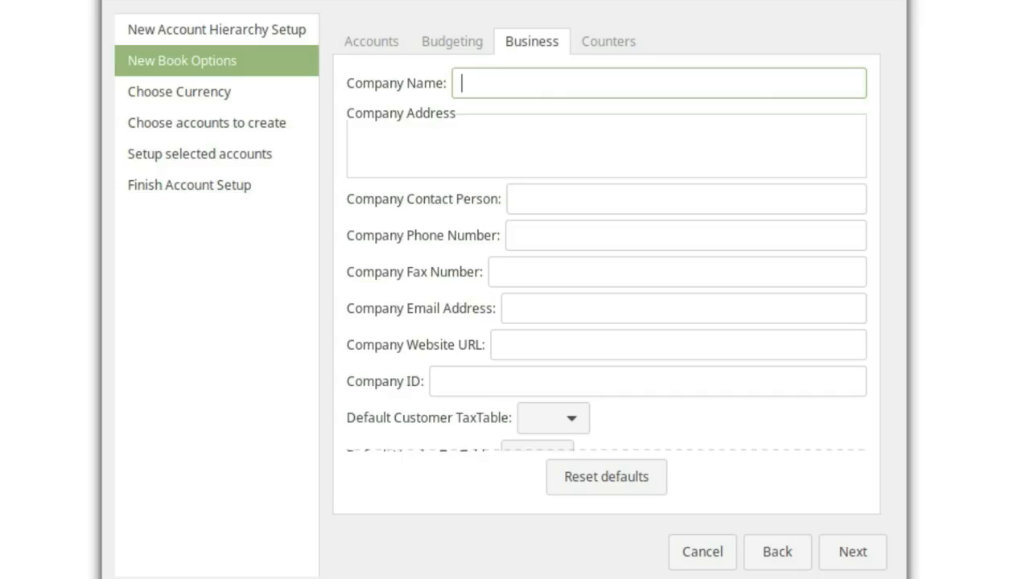
text(Our New Corp)
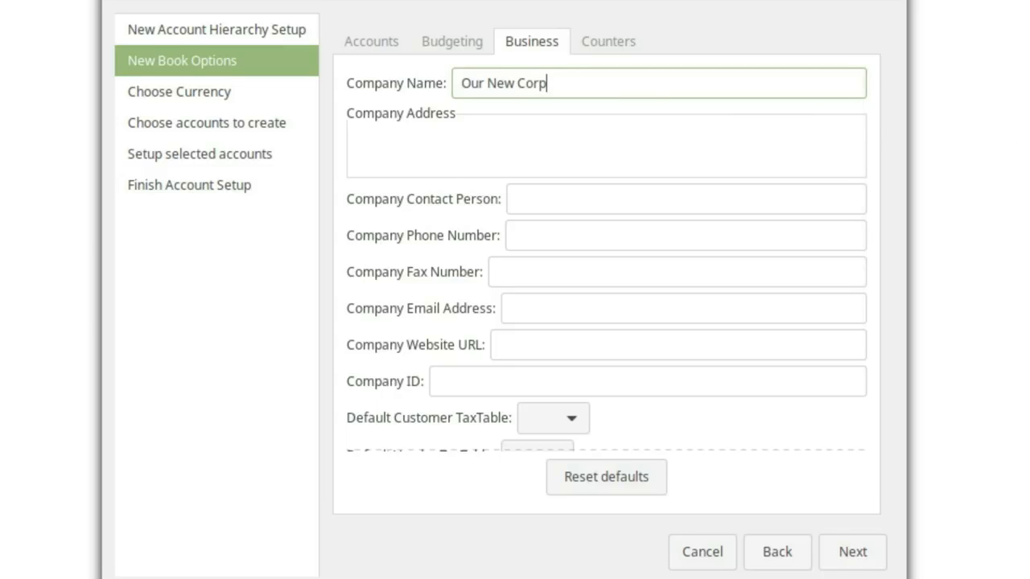
Enter the company's postal address with the street on one line and the city, state and ZIP code below.
click(640, 131)
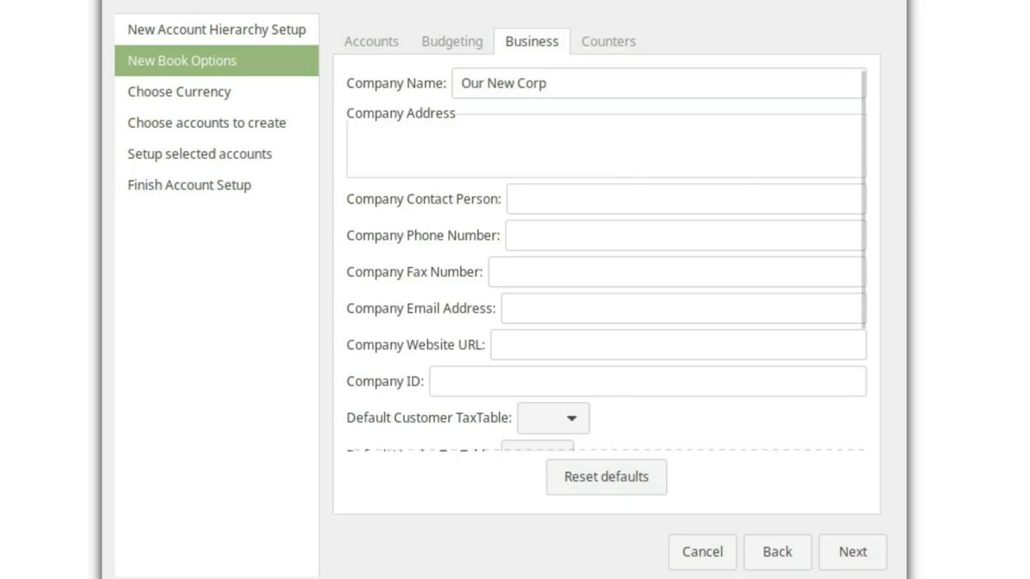
text(123 )
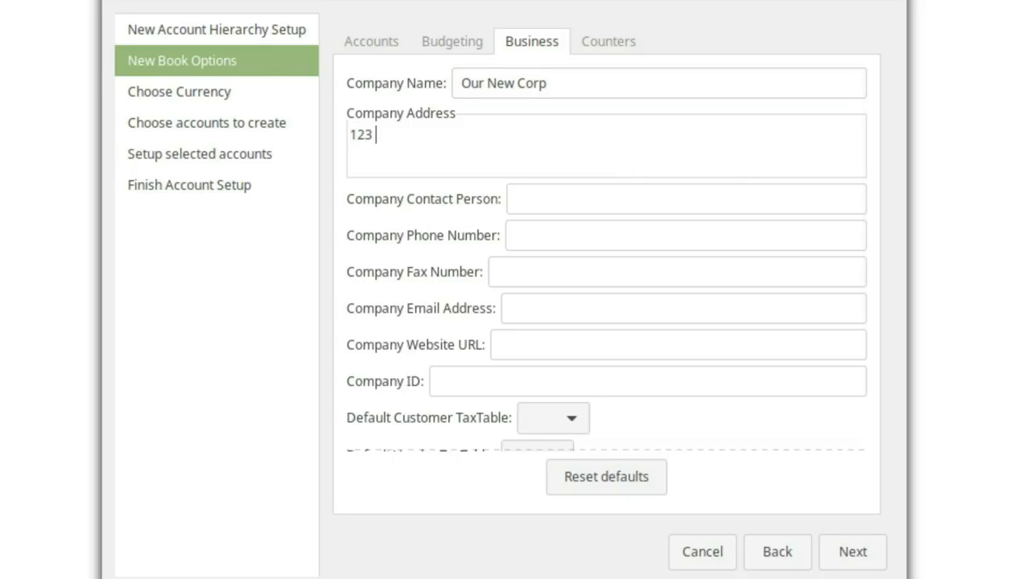
text(Main Street)
key(Return)
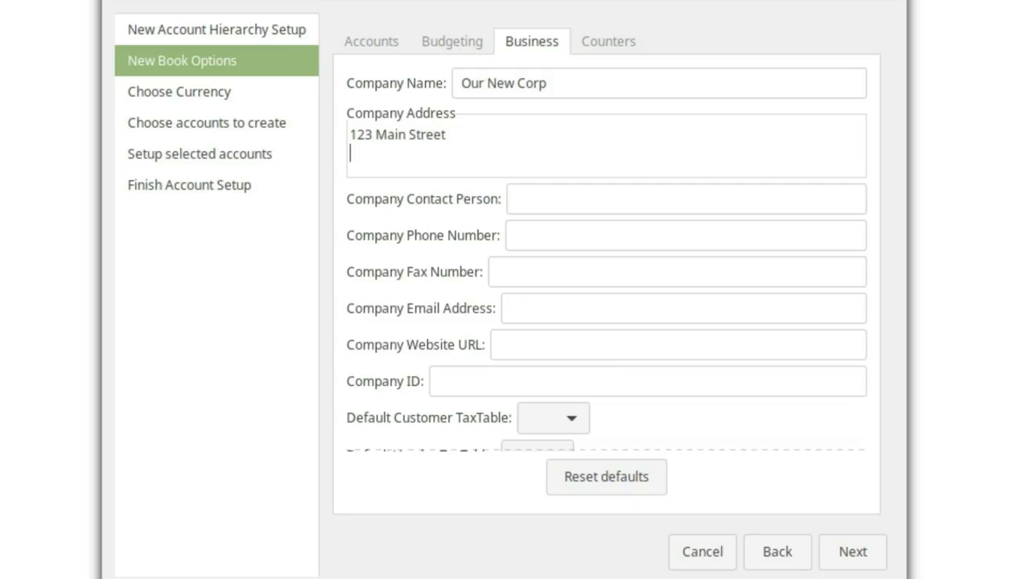
text(Franking)
key(BackSpace)
key(BackSpace)
key(BackSpace)
text(lin)
key(BackSpace)
text(,)
text(PA )
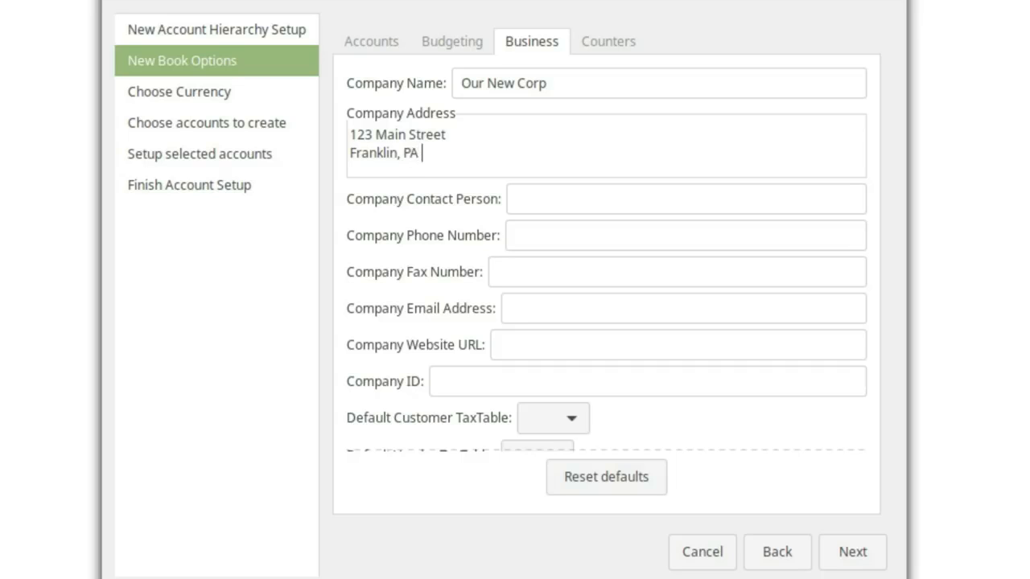
text(12345)
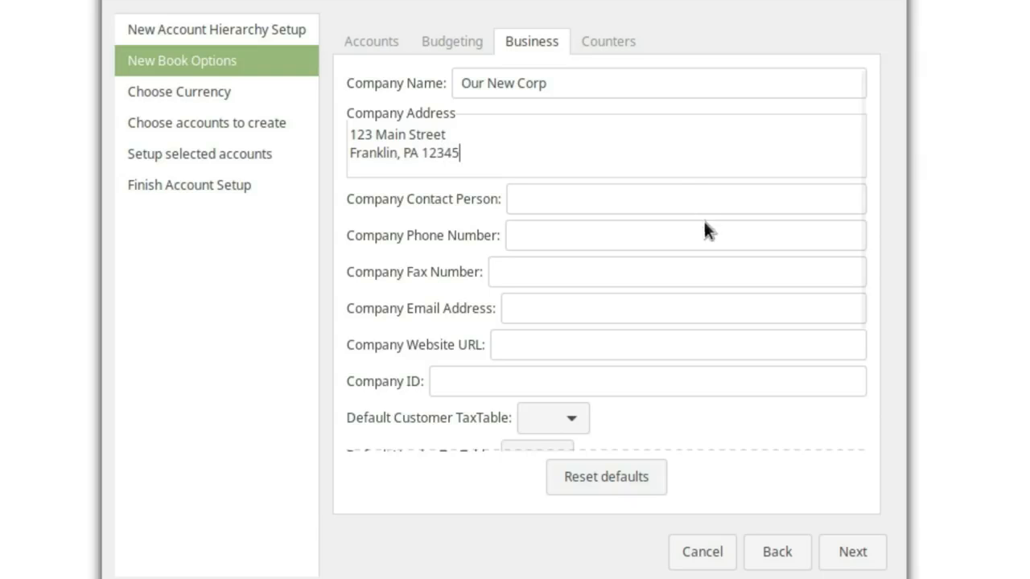
Fill in the company's contact person and phone number.
click(702, 194)
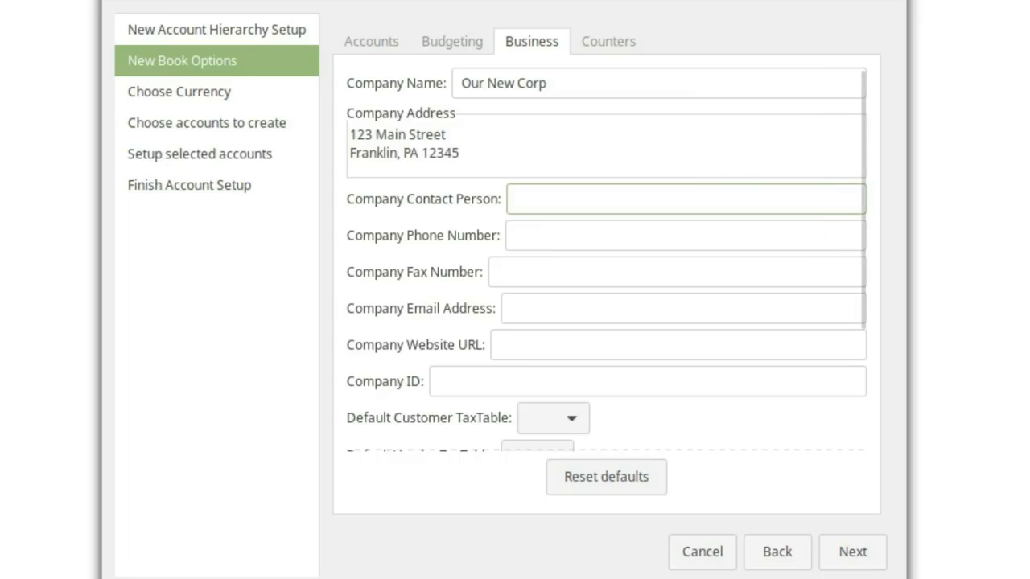
text(Sw)
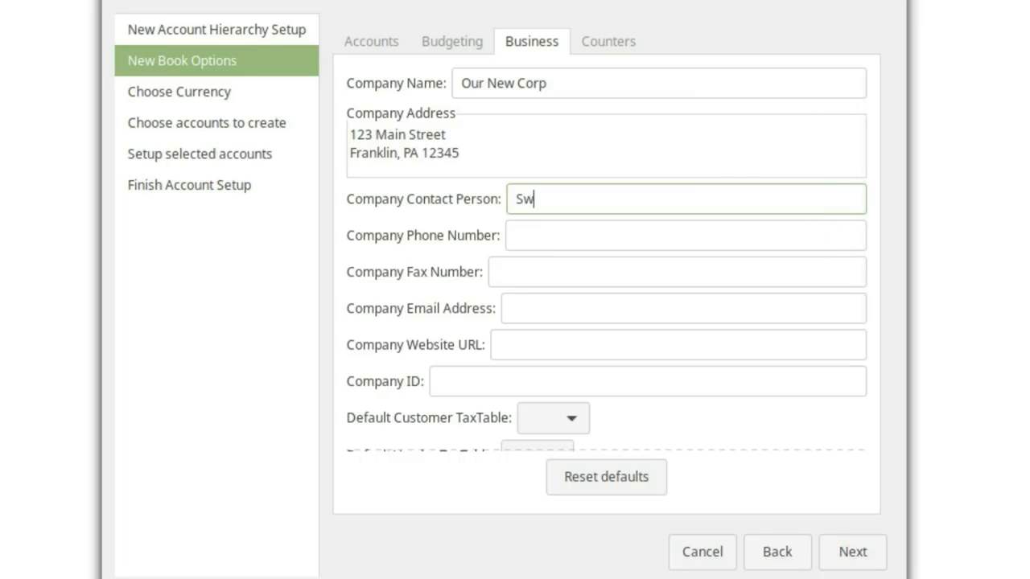
text(itched to Linux)
key(Tab)
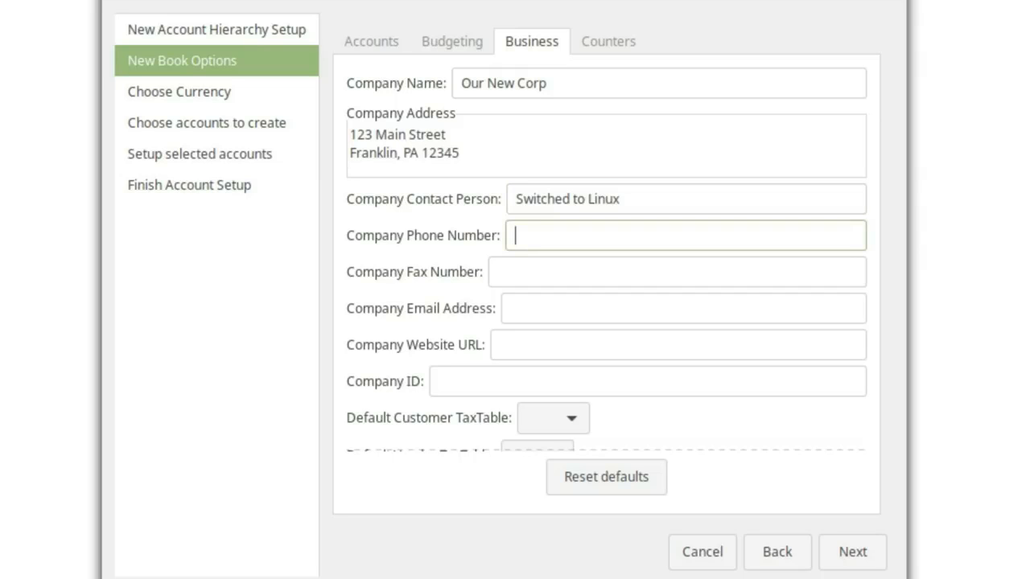
text(123-456-7890)
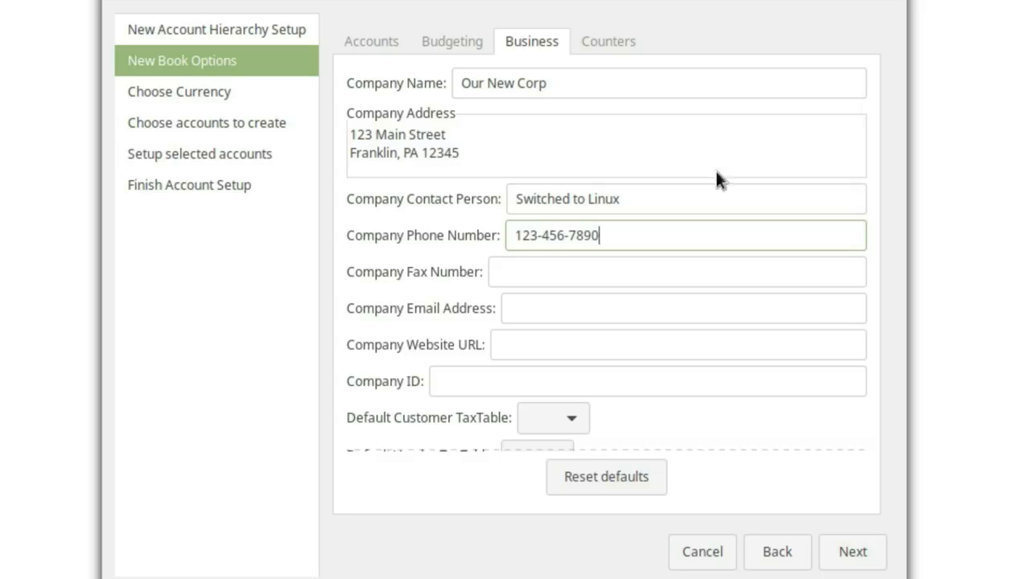
Fill in the company's email address and set its website URL to ournewcorp.com, leaving the fax number blank.
click(524, 270)
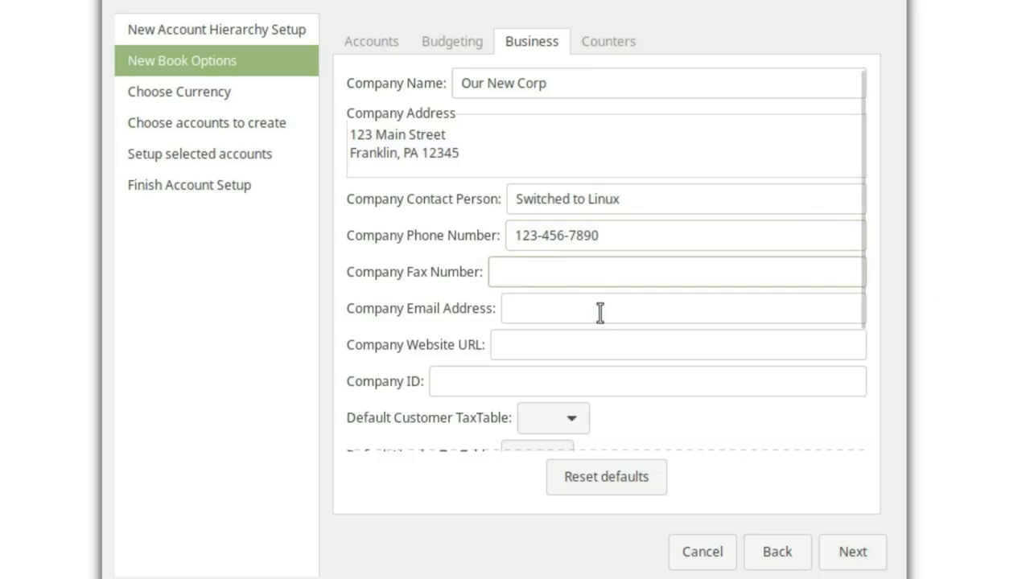
click(600, 308)
text(email@e)
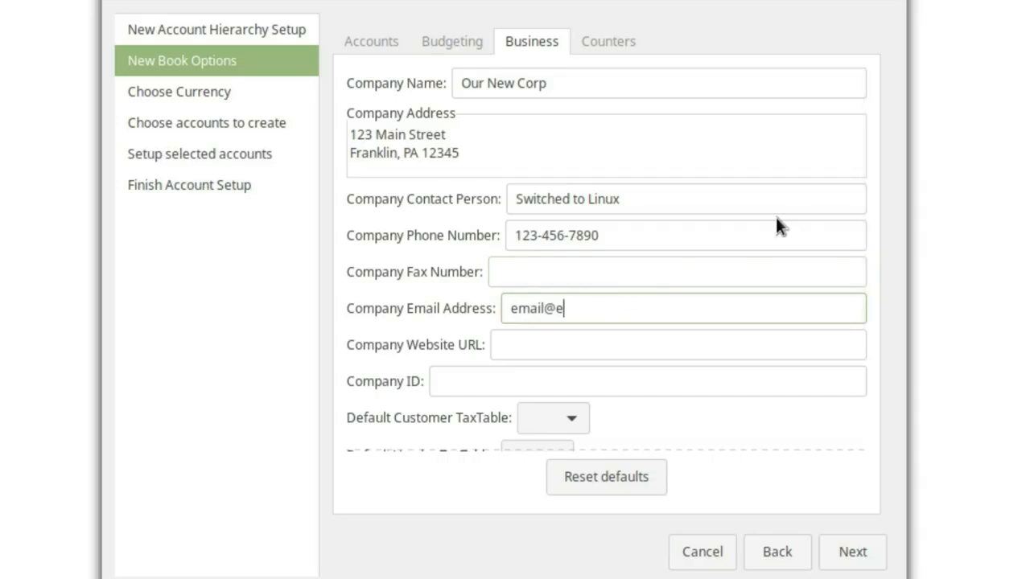
text(mail.com)
key(Tab)
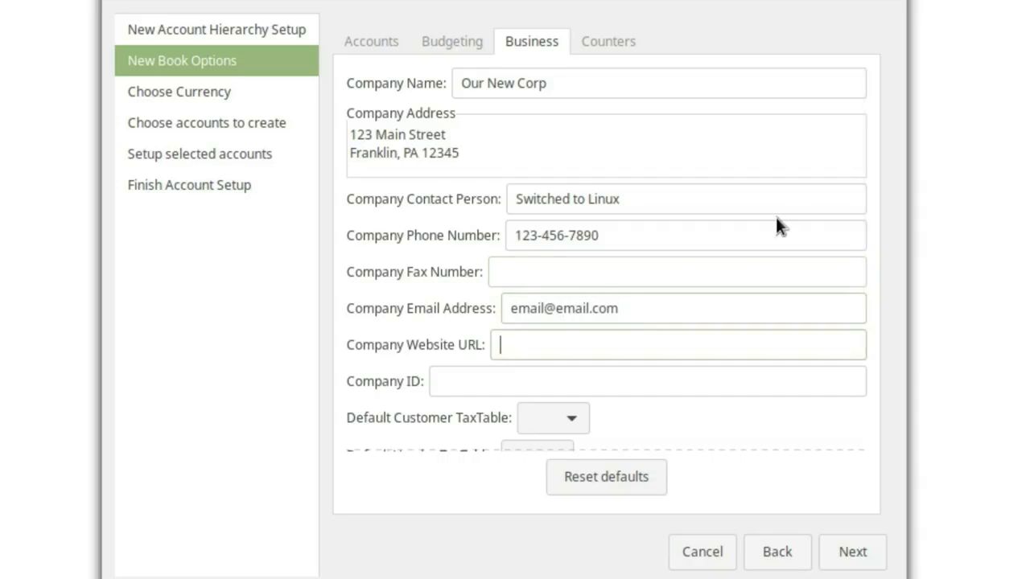
text(ournewcorp.com)
key(Tab)
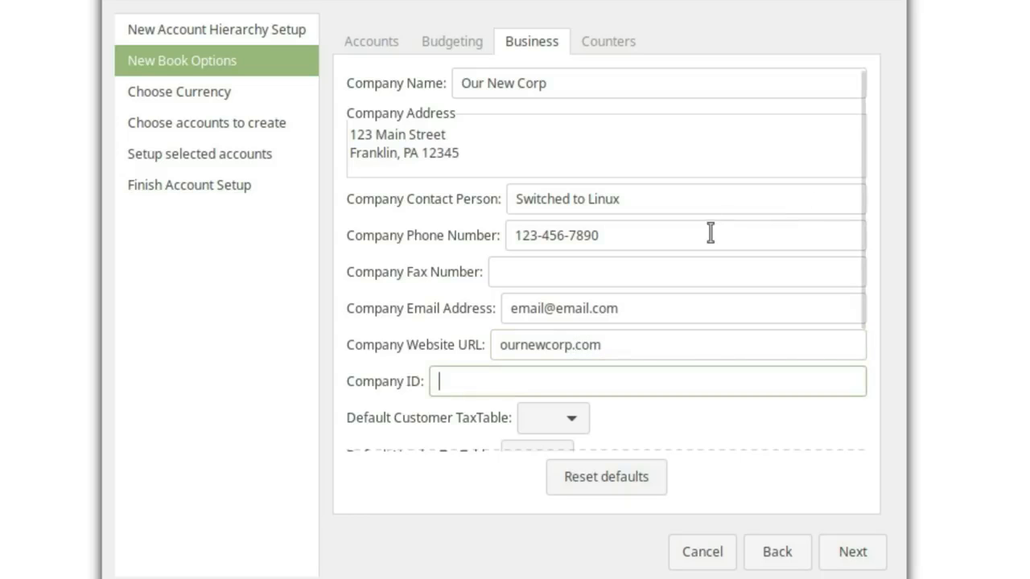
Set both the default customer tax table and the default vendor tax table to None.
drag(859, 300, 839, 454)
click(571, 250)
click(553, 286)
click(553, 286)
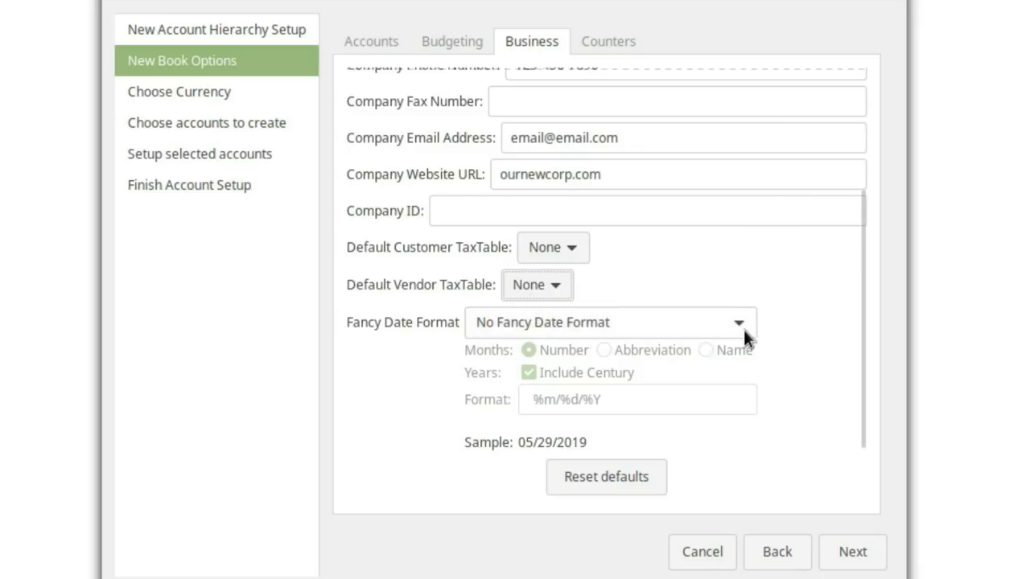
Set the fancy date format to US (12/31/2001) with months shown as an abbreviation.
click(742, 325)
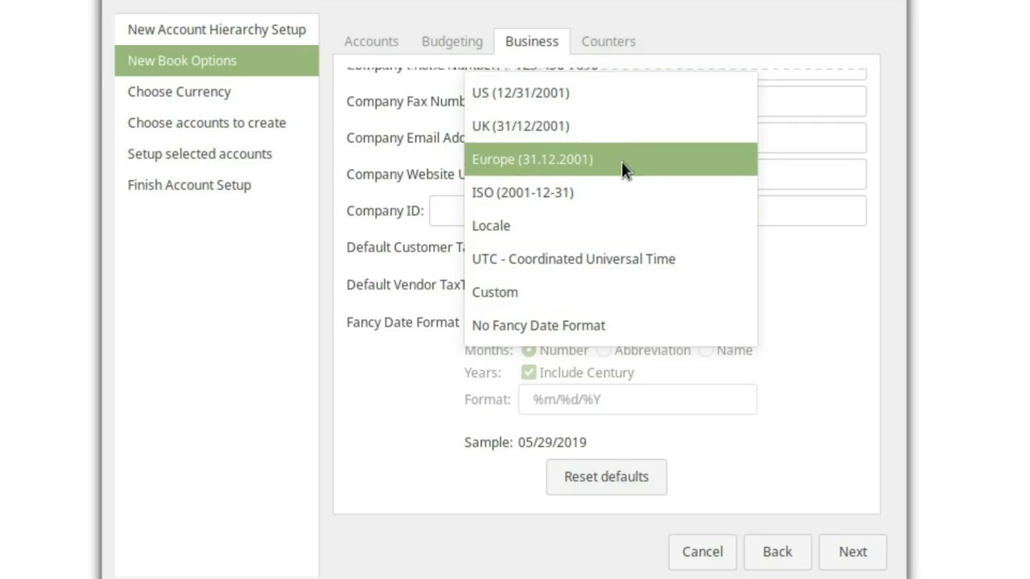
click(604, 92)
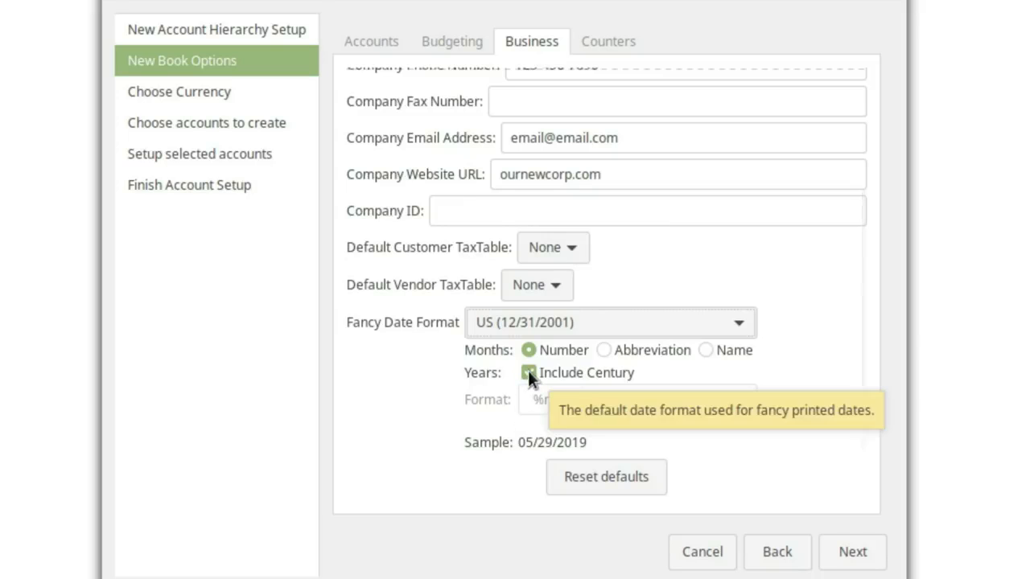
click(610, 349)
click(700, 351)
click(604, 351)
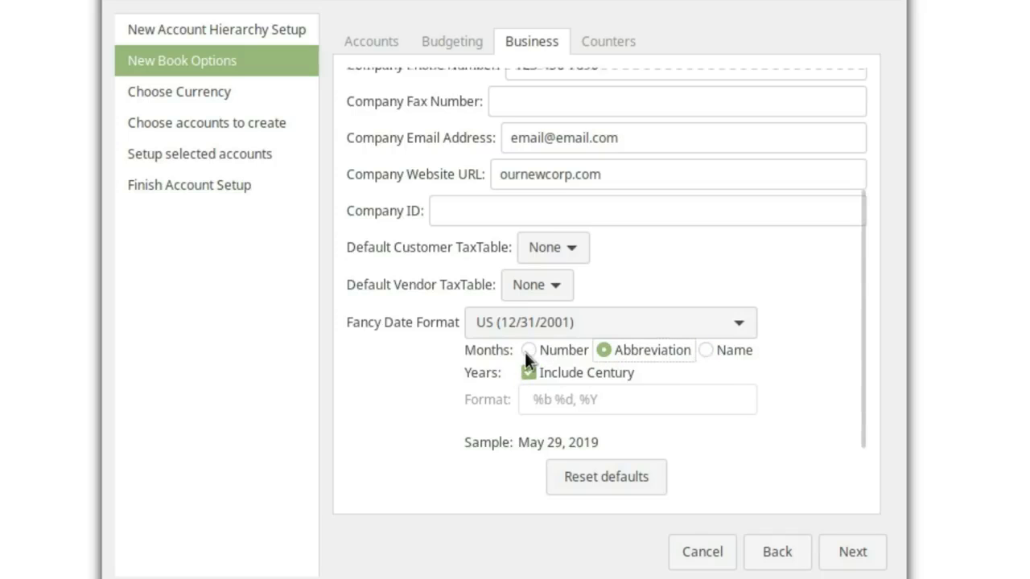
click(529, 350)
click(611, 351)
Set the bill number counter to 5 and the customer and employee number counters to 3.
click(584, 42)
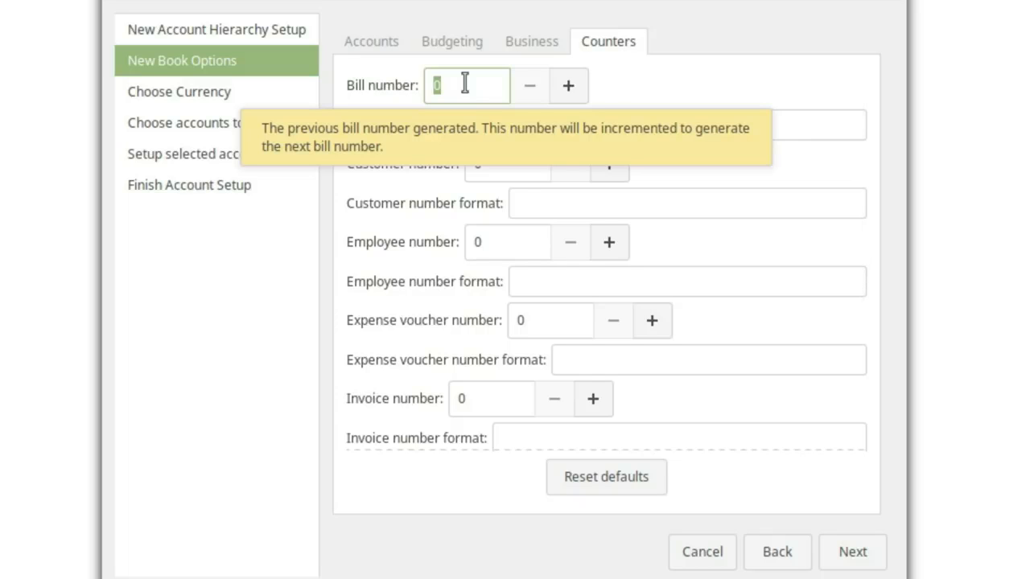
text(5)
click(527, 121)
click(489, 171)
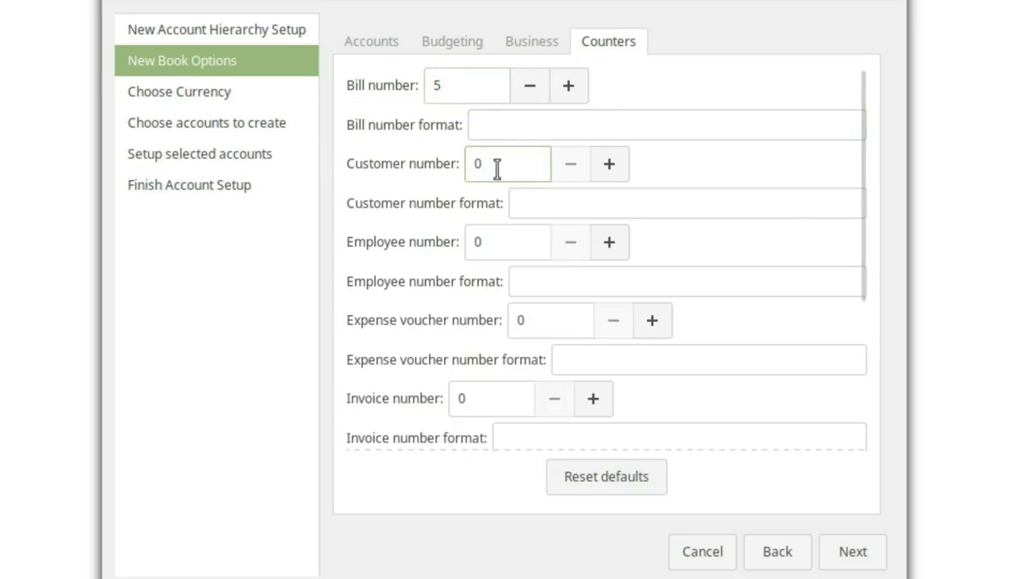
drag(487, 169, 460, 169)
text(3)
drag(485, 245, 459, 246)
text(3)
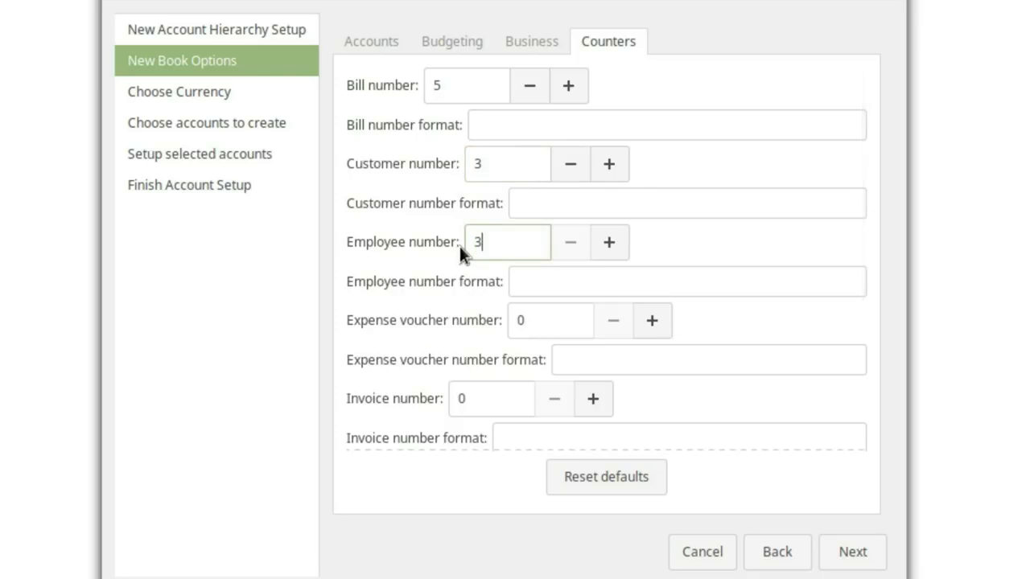
Set the expense voucher number counter to 4 and the invoice number counter to 3.
click(544, 317)
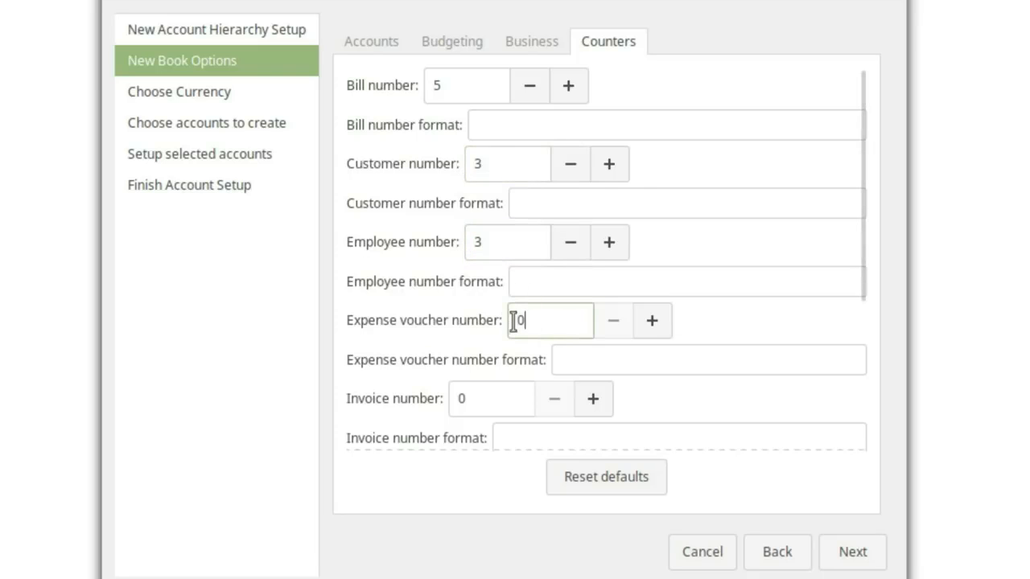
text(4)
drag(511, 400, 462, 400)
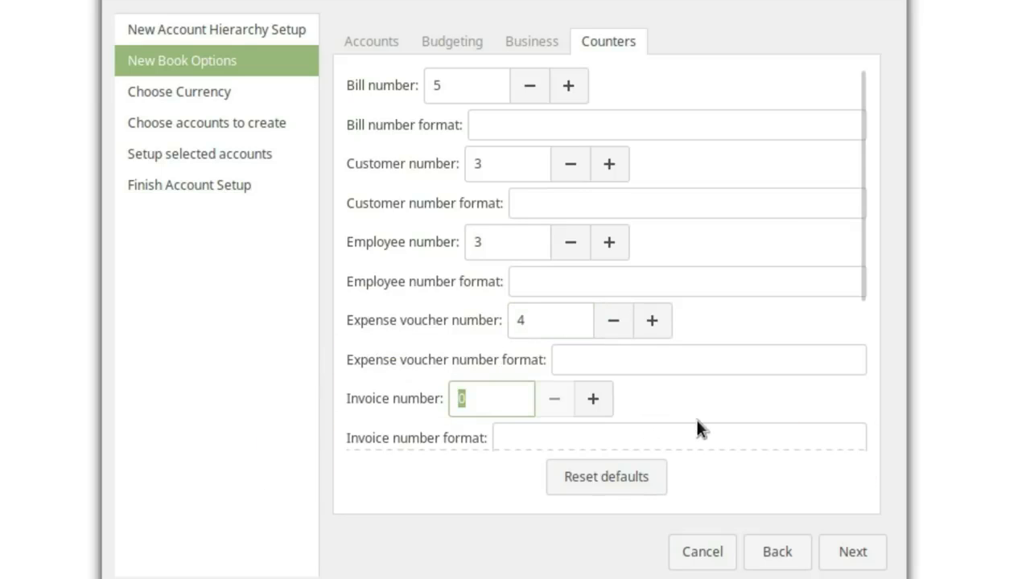
text(3)
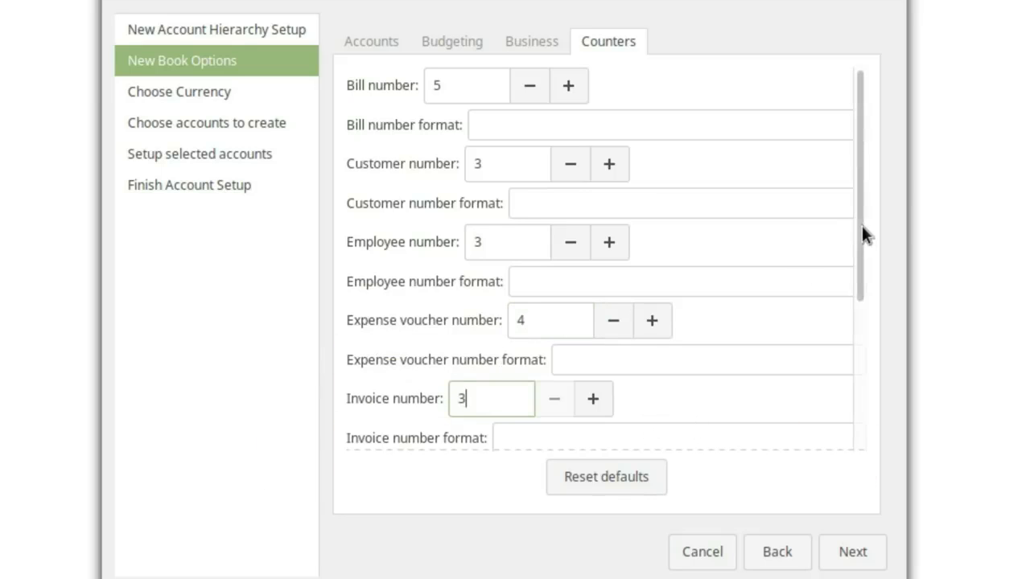
Set the job, order and vendor number counters to 3 and continue to the currency choice.
drag(853, 241, 718, 367)
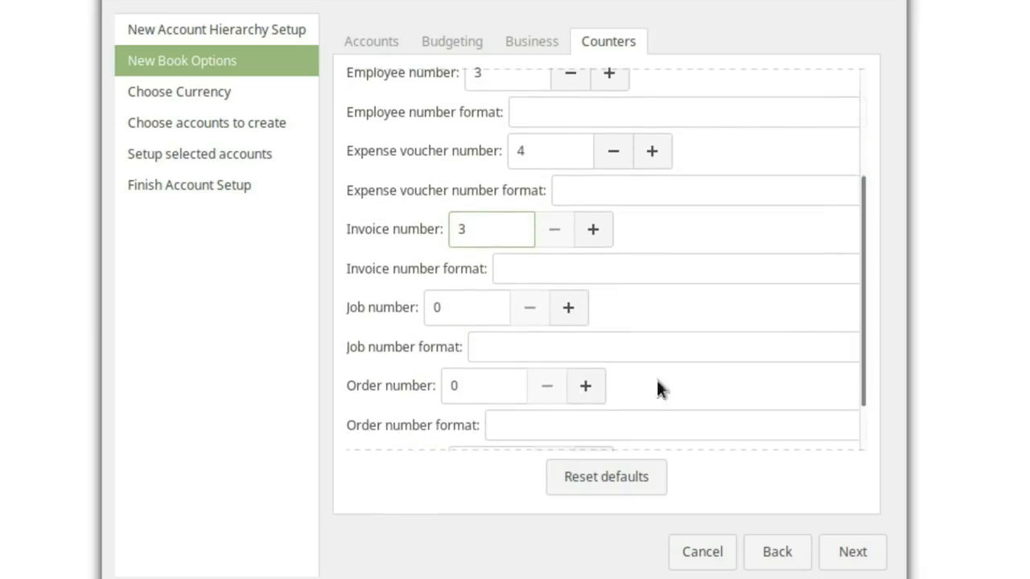
click(462, 307)
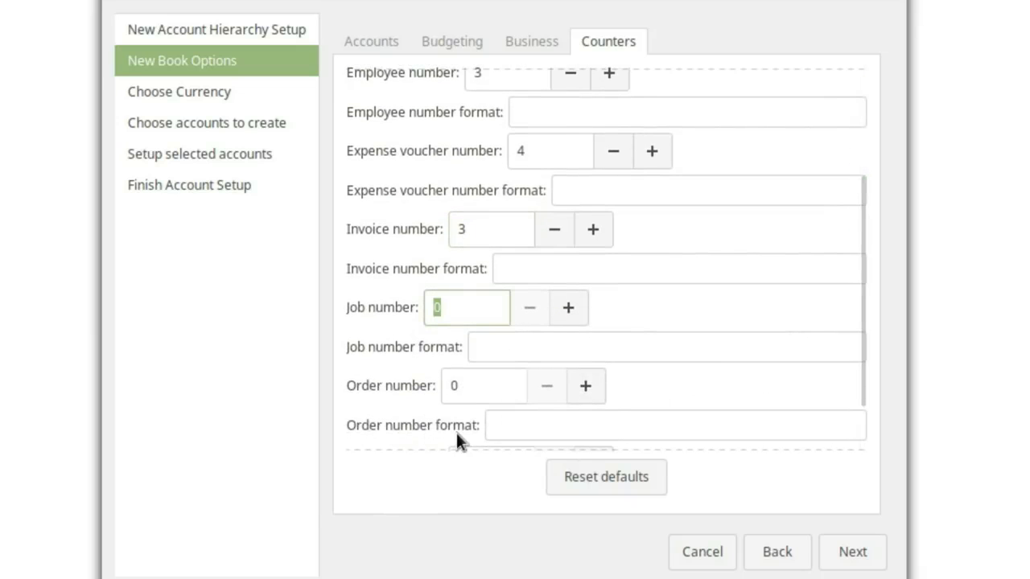
text(3)
click(485, 384)
text(3)
drag(857, 279, 856, 394)
click(477, 403)
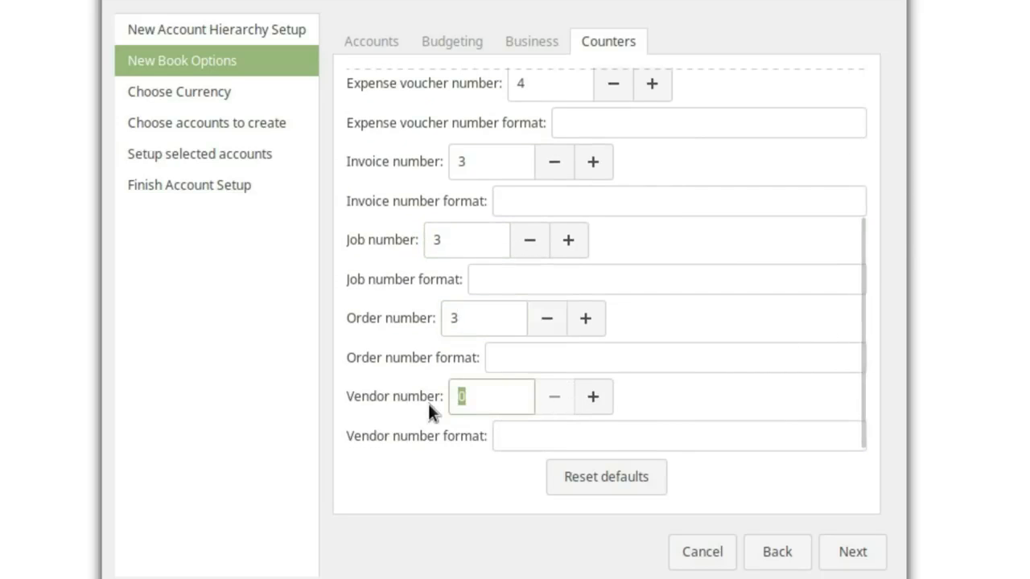
text(3)
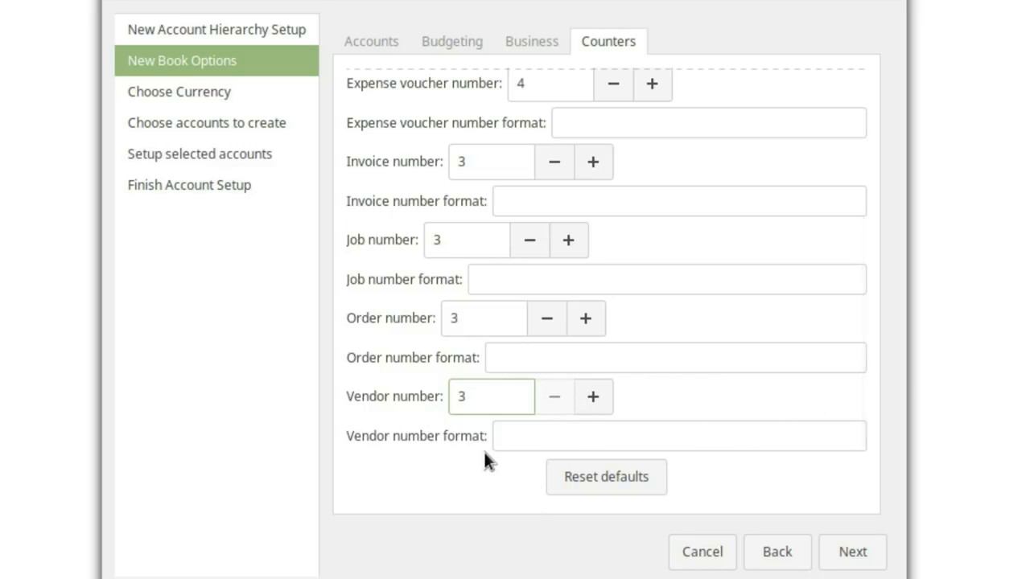
click(838, 556)
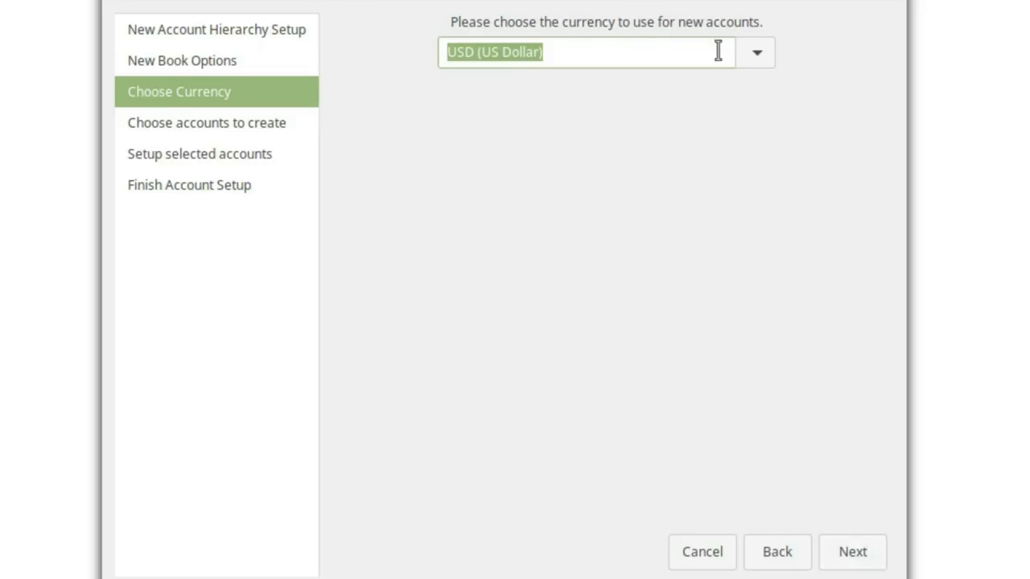
Keep USD (US Dollar) as the currency for new accounts and continue to choosing the accounts to create.
click(757, 51)
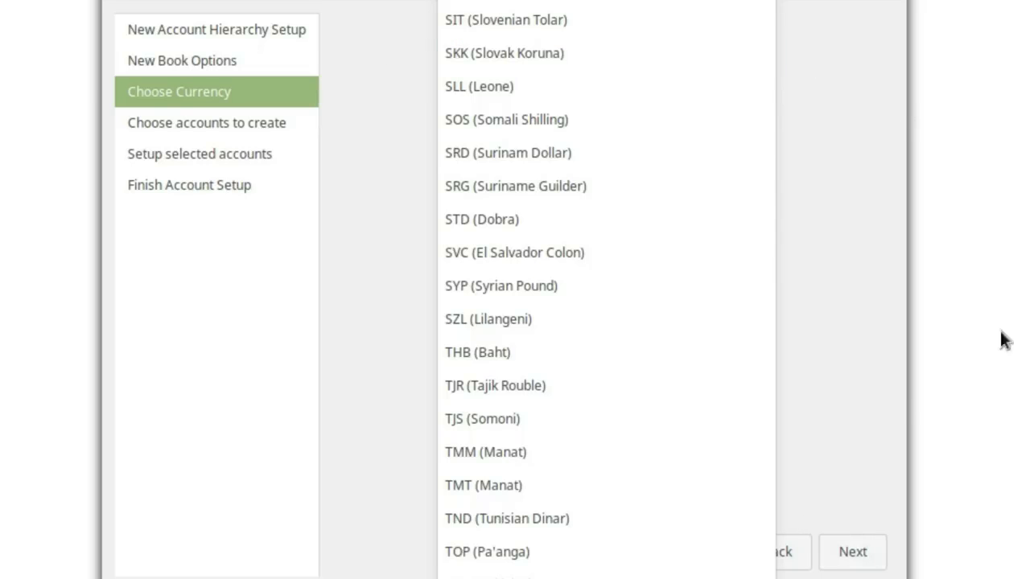
click(851, 405)
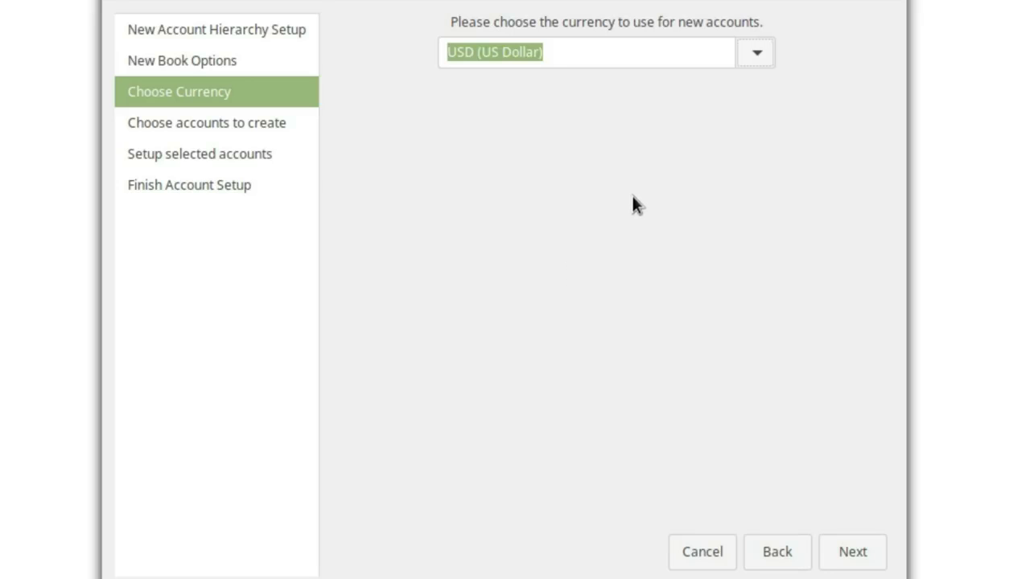
click(853, 552)
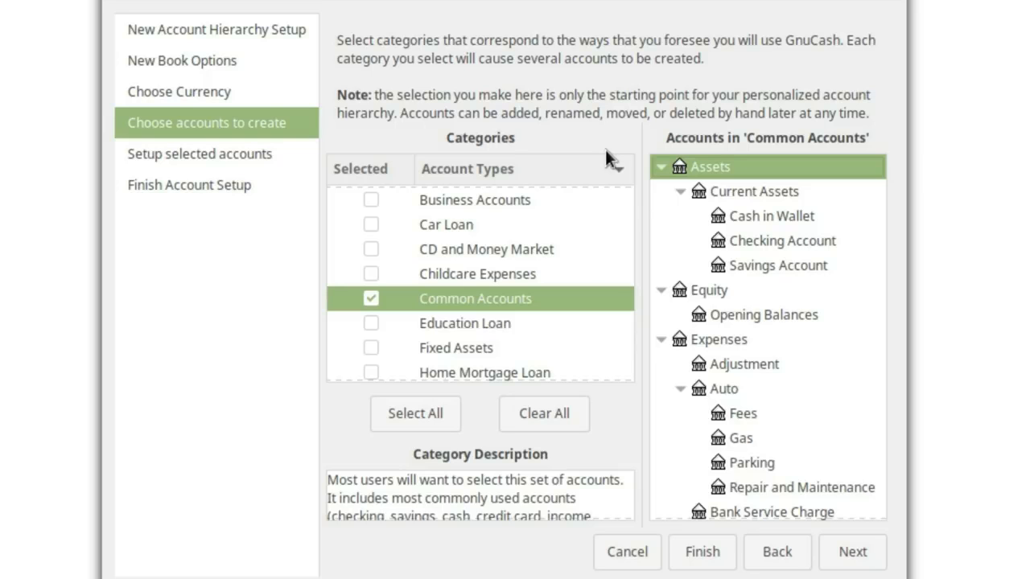
Include the Business Accounts category and exclude Common Accounts from the accounts to create.
drag(878, 208, 929, 152)
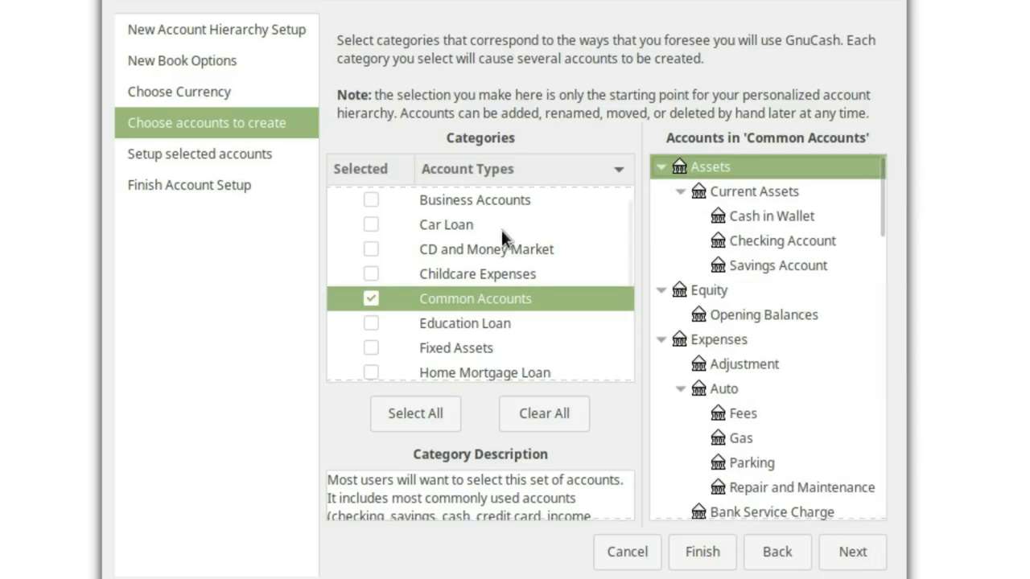
scroll(519, 225, up, 1)
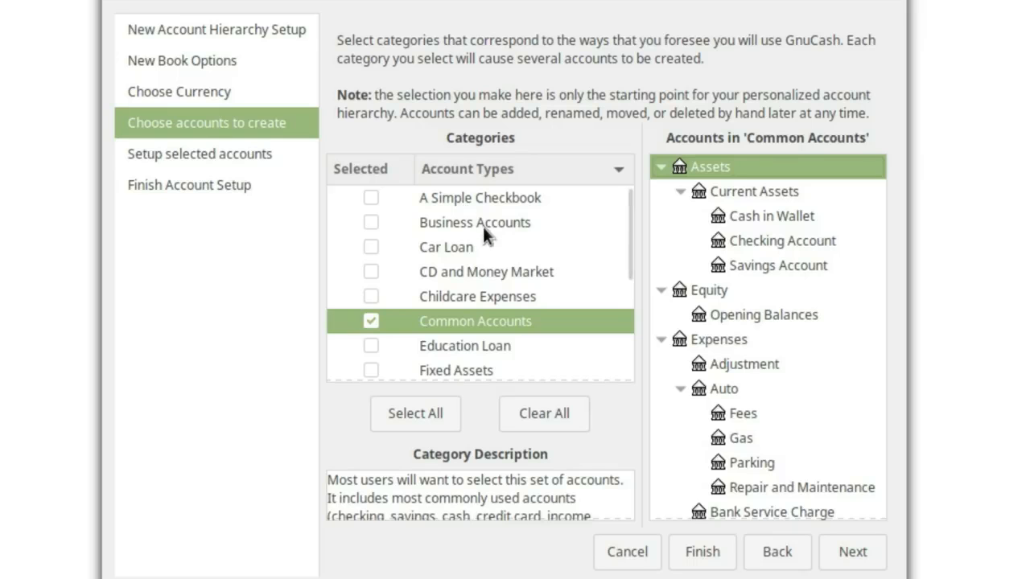
click(372, 222)
click(371, 322)
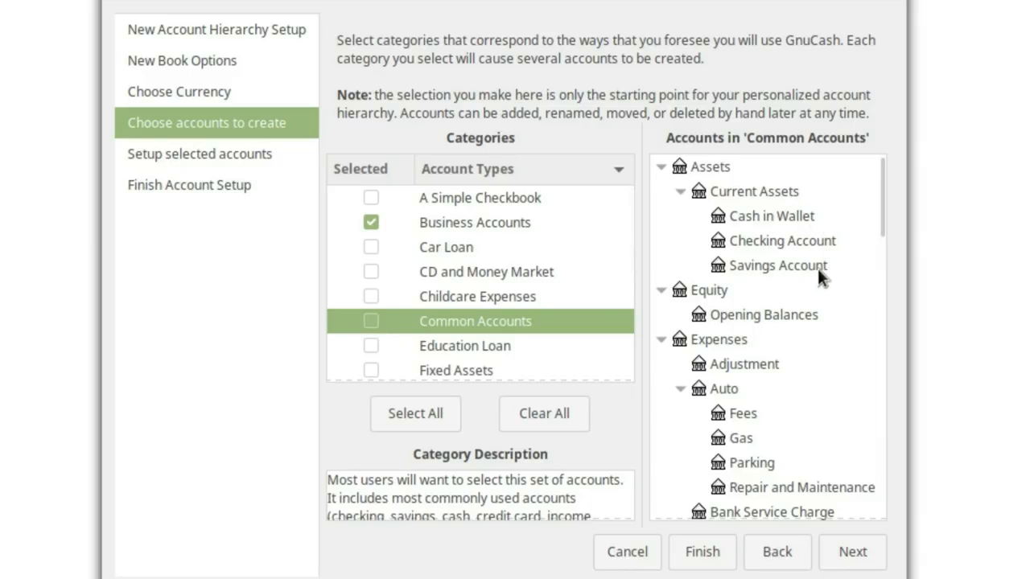
Look through the preview of the accounts contained in the Common Accounts category.
scroll(881, 218, down, 3)
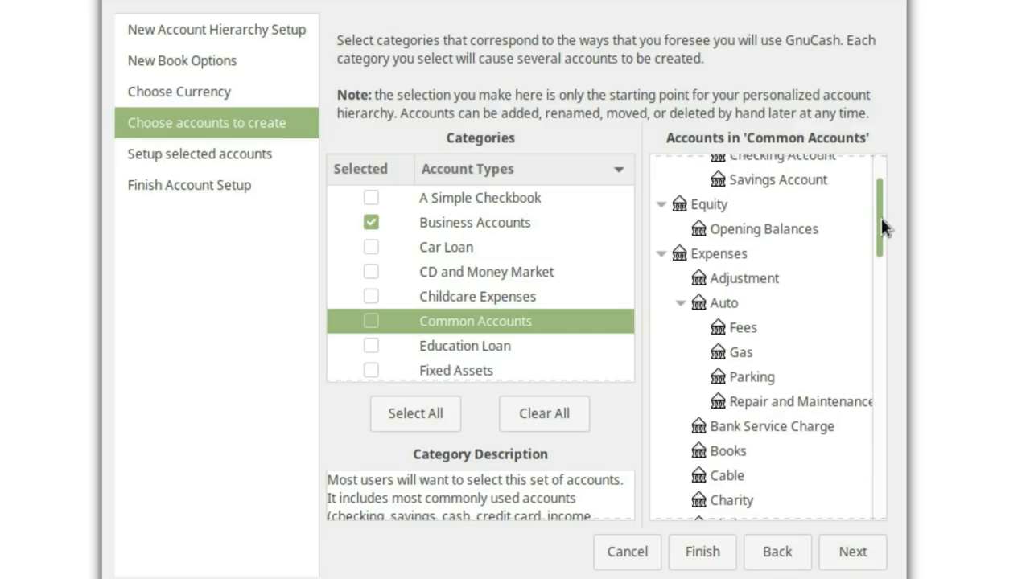
drag(881, 218, 882, 225)
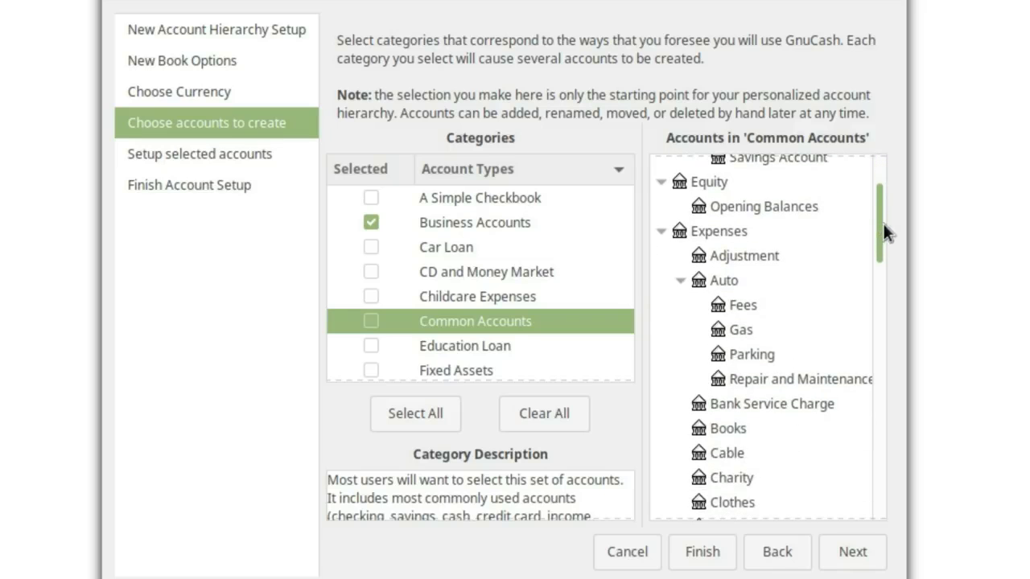
drag(884, 224, 882, 245)
drag(883, 257, 884, 364)
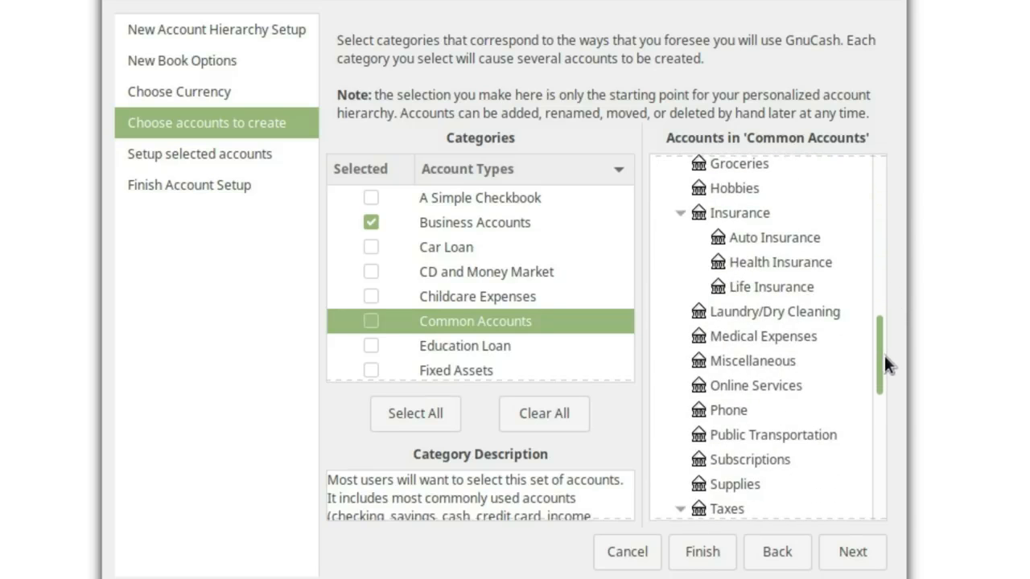
Review the accounts in the Business Accounts and Car Loan categories and browse the whole category list.
click(367, 226)
click(370, 222)
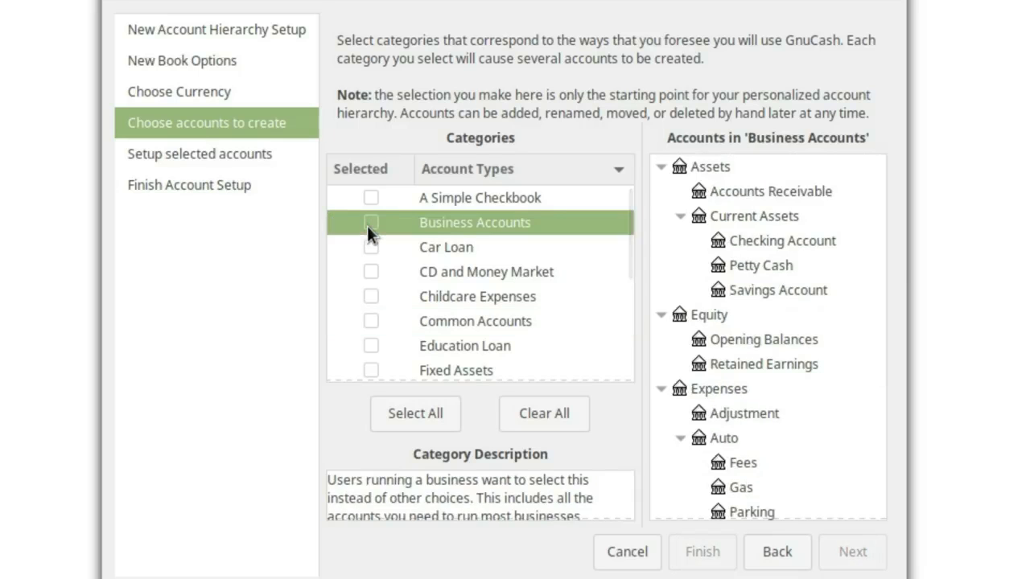
scroll(817, 277, down, 1)
scroll(817, 277, down, 20)
scroll(663, 303, up, 19)
click(370, 247)
click(370, 247)
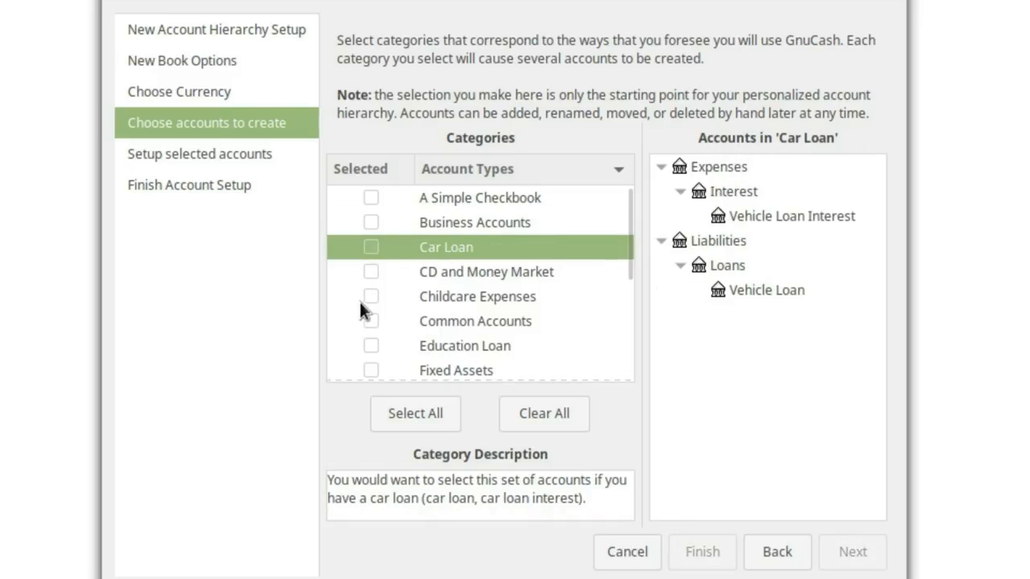
scroll(392, 306, down, 3)
scroll(442, 333, down, 3)
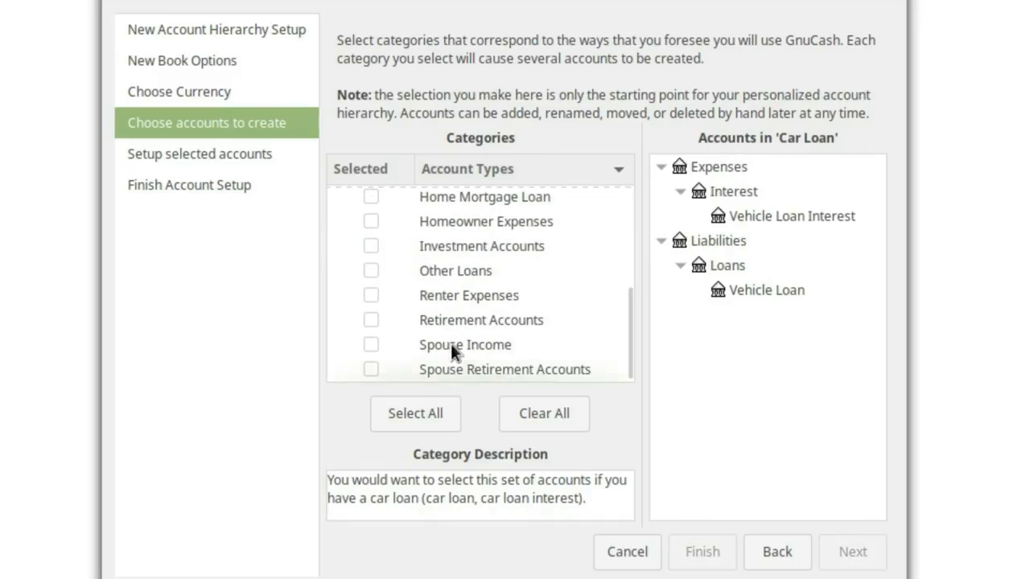
scroll(451, 343, up, 6)
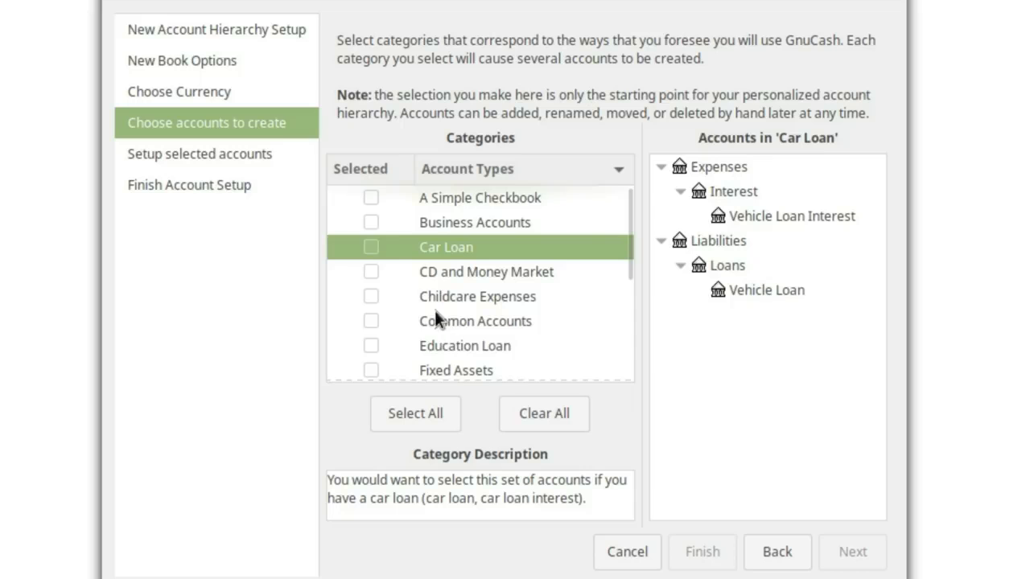
Try selecting every account category at once, and clear the whole category selection.
click(370, 223)
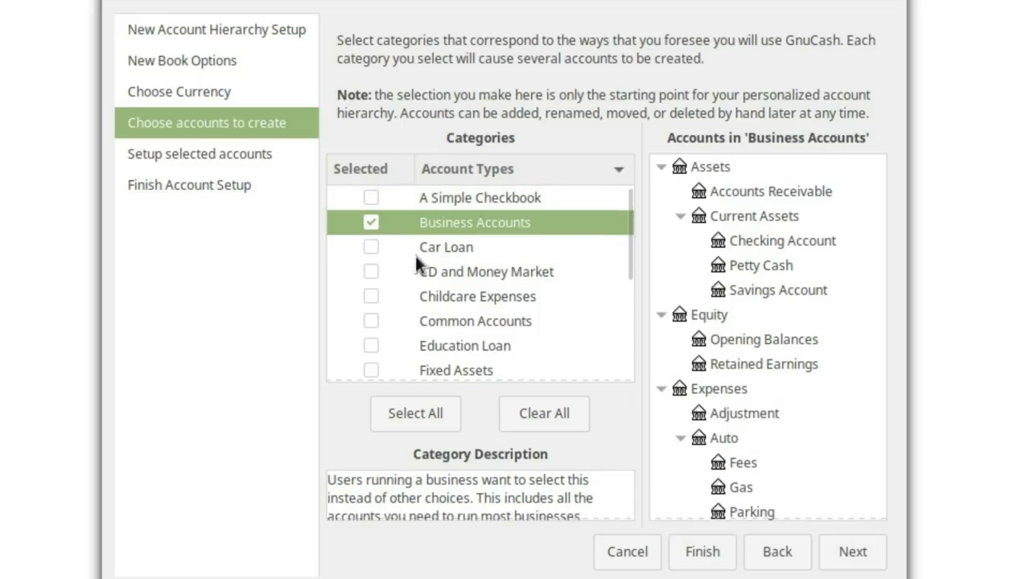
click(525, 411)
click(372, 223)
click(373, 222)
click(428, 411)
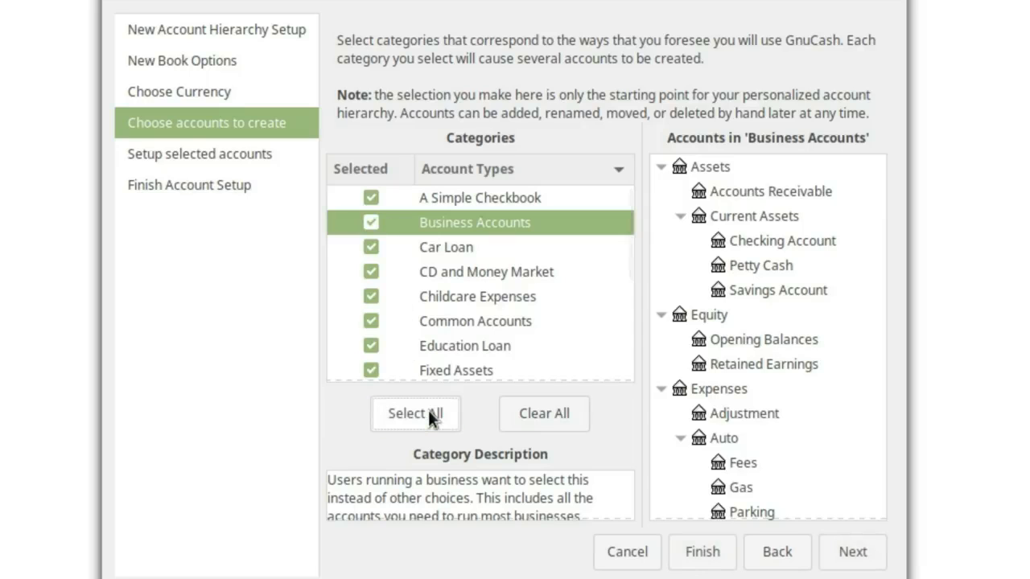
click(544, 408)
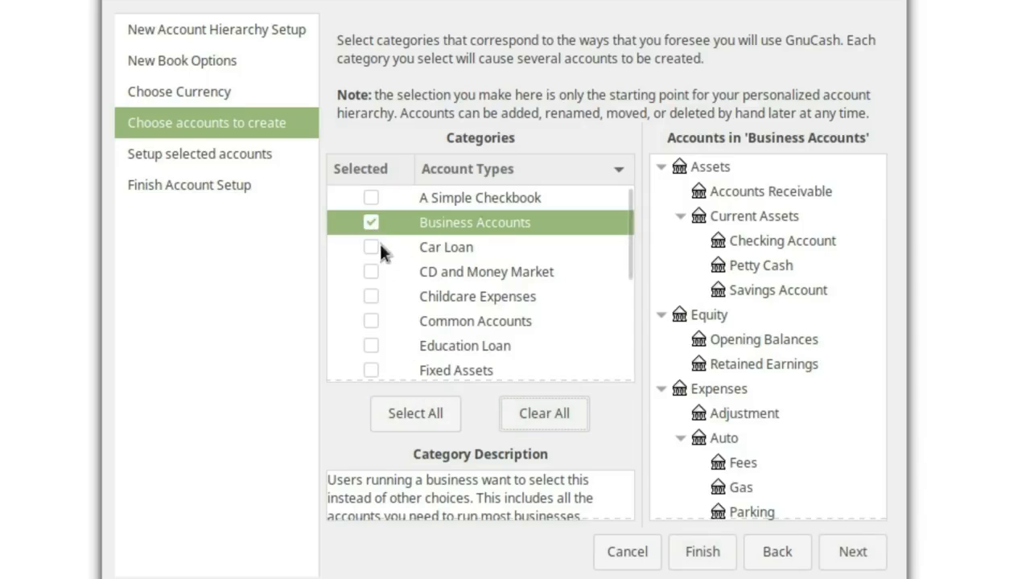
Select only the Business Accounts category and continue to the setup of the selected accounts.
click(369, 225)
click(369, 220)
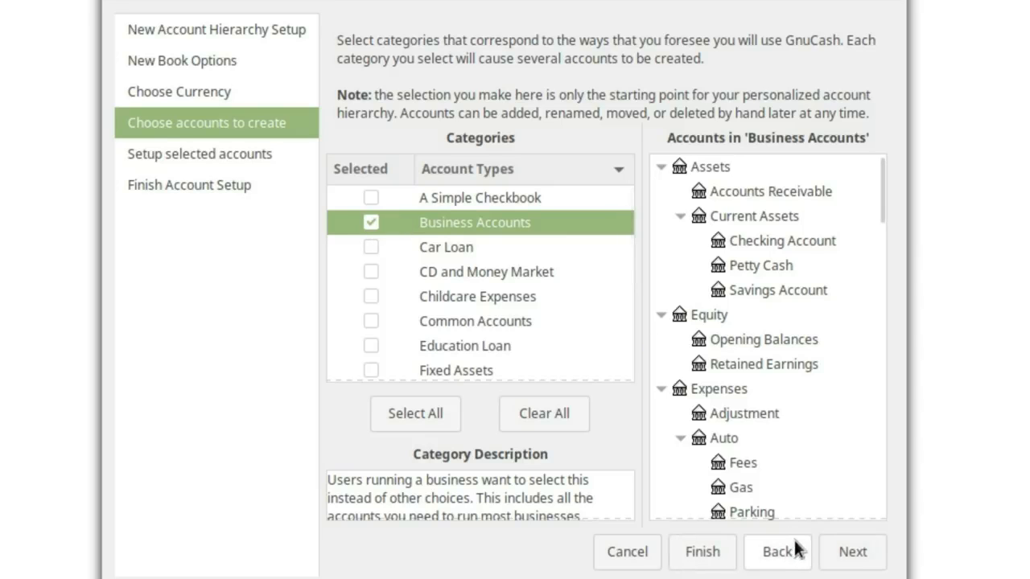
click(846, 555)
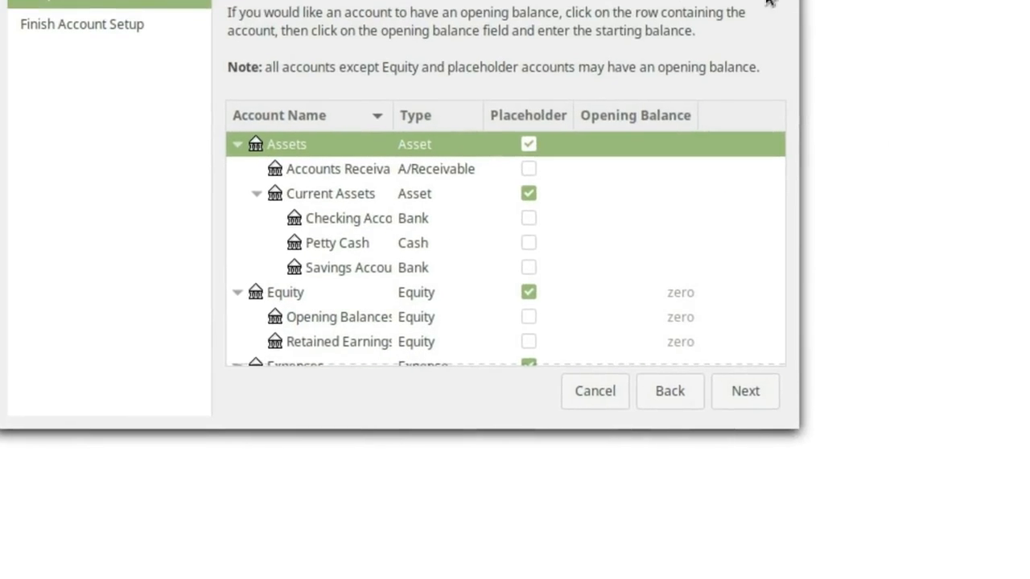
Enlarge the setup window and examine the account list with its types, placeholder flags and opening balances from Assets down to Liabilities.
drag(799, 424, 1020, 578)
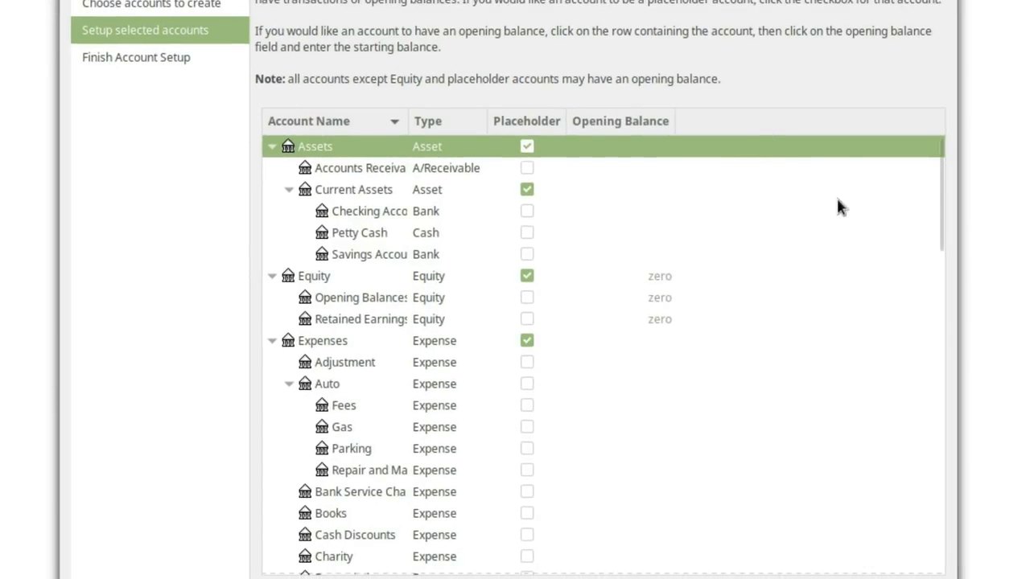
scroll(938, 198, down, 1)
scroll(925, 161, up, 1)
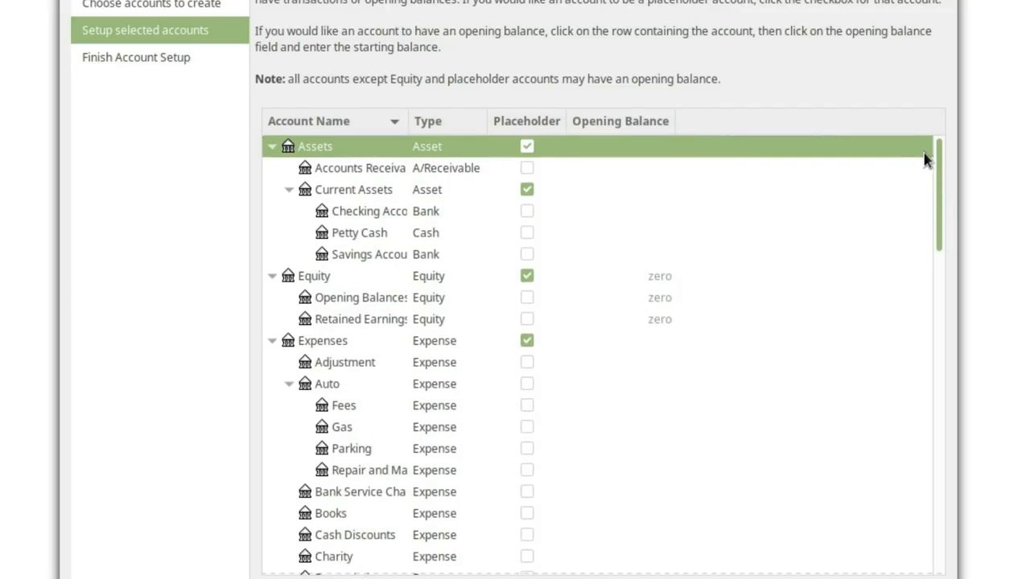
scroll(926, 169, down, 1)
scroll(923, 198, up, 1)
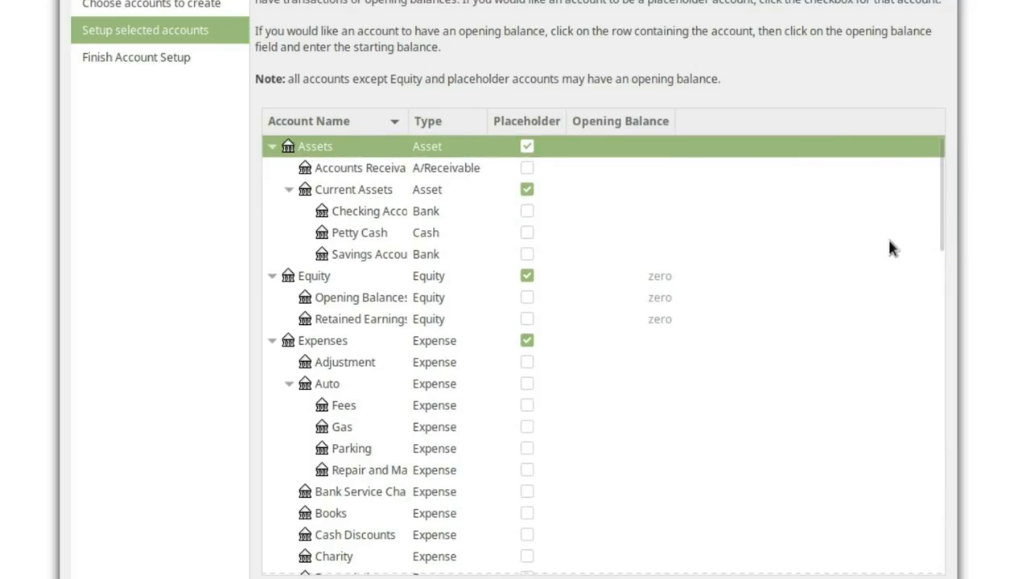
scroll(929, 266, down, 5)
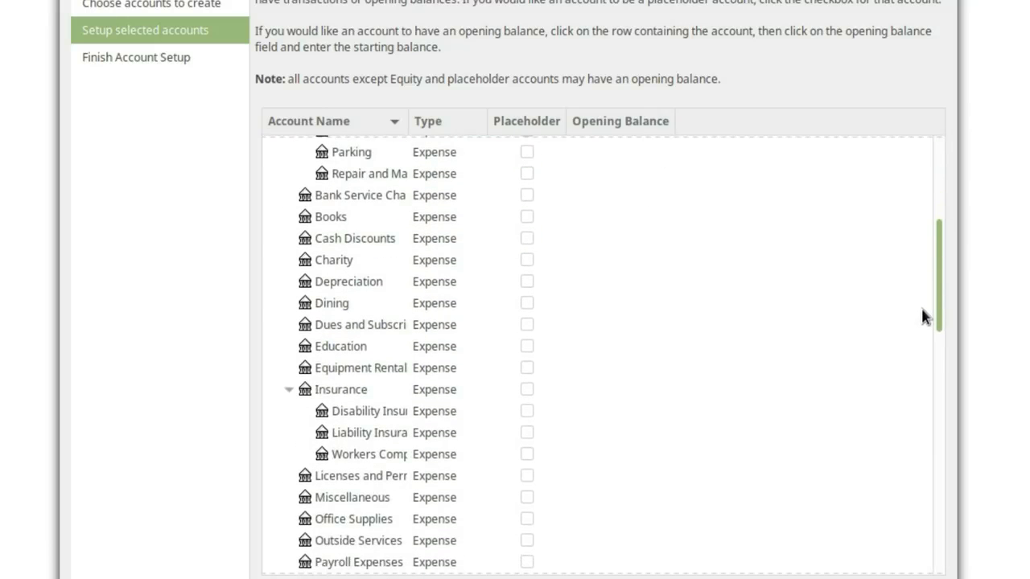
scroll(924, 322, down, 10)
scroll(915, 516, down, 4)
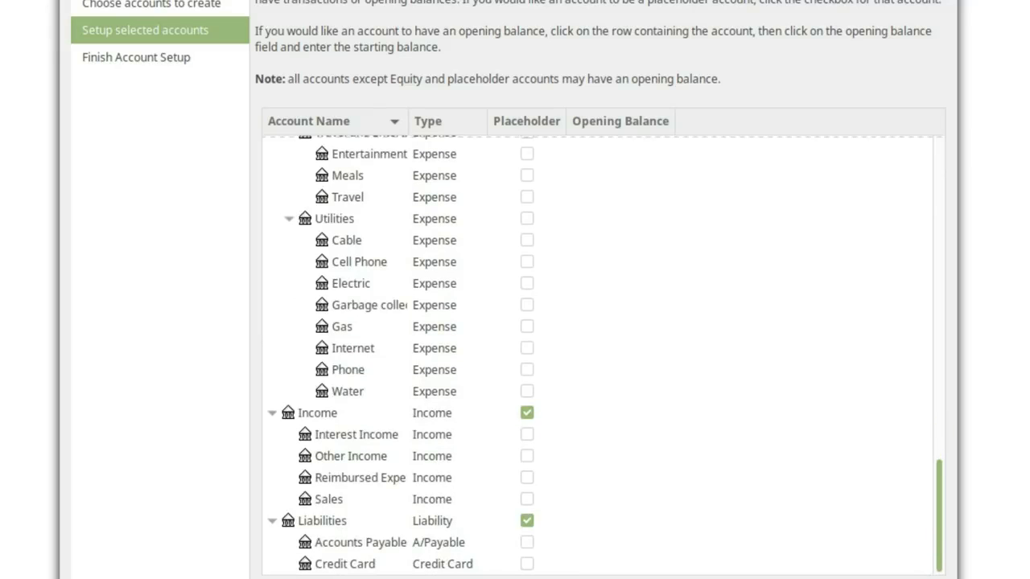
scroll(901, 552, up, 1)
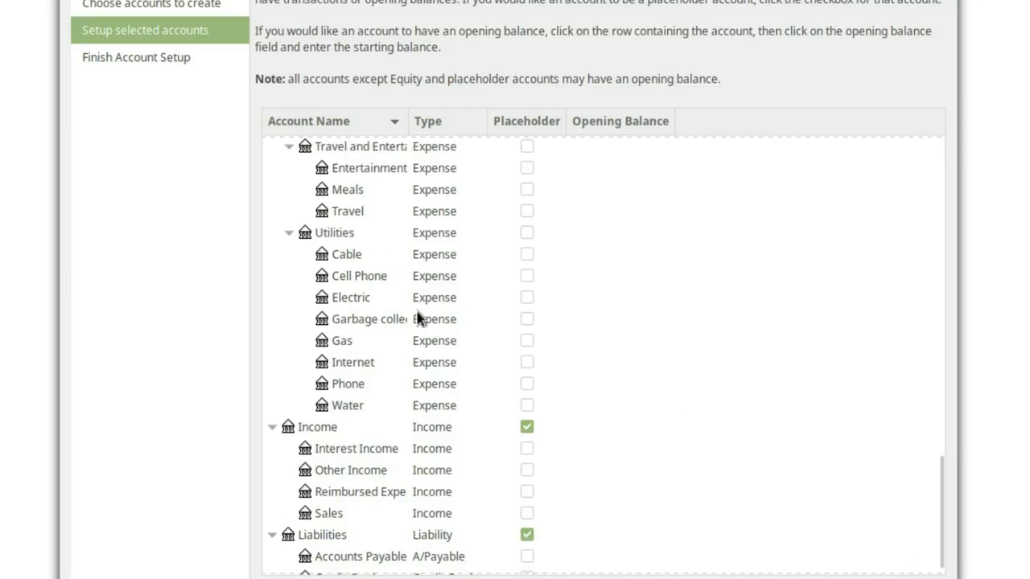
Mark the Internet expense account under Utilities as a placeholder and widen the account name column to fit the full names.
click(525, 366)
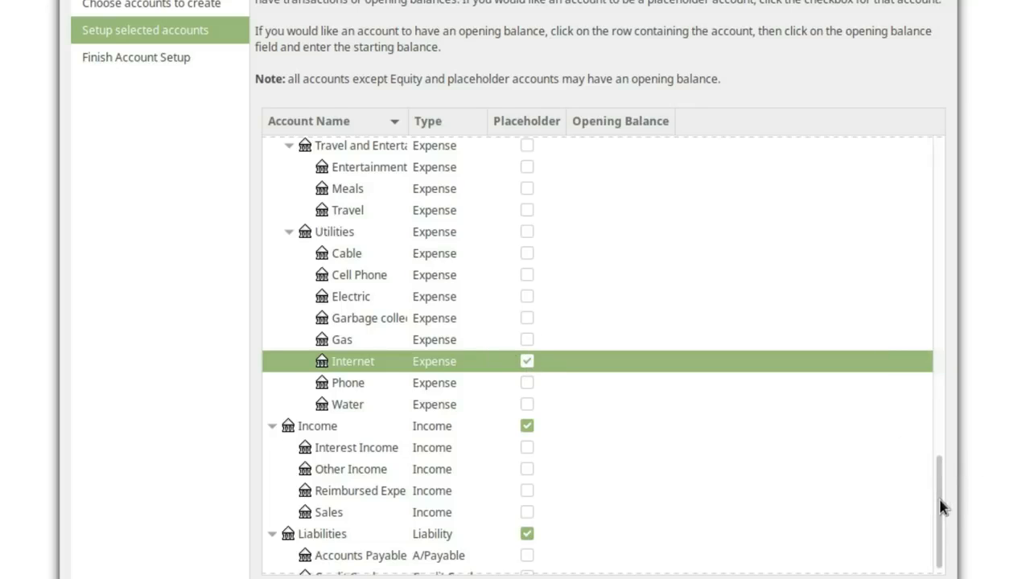
scroll(926, 483, up, 3)
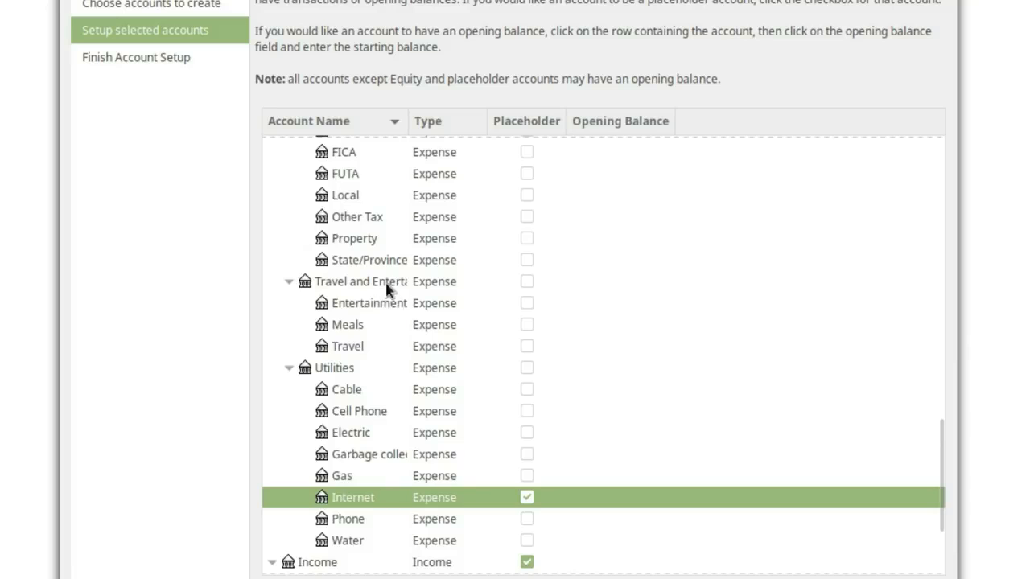
drag(411, 119, 470, 119)
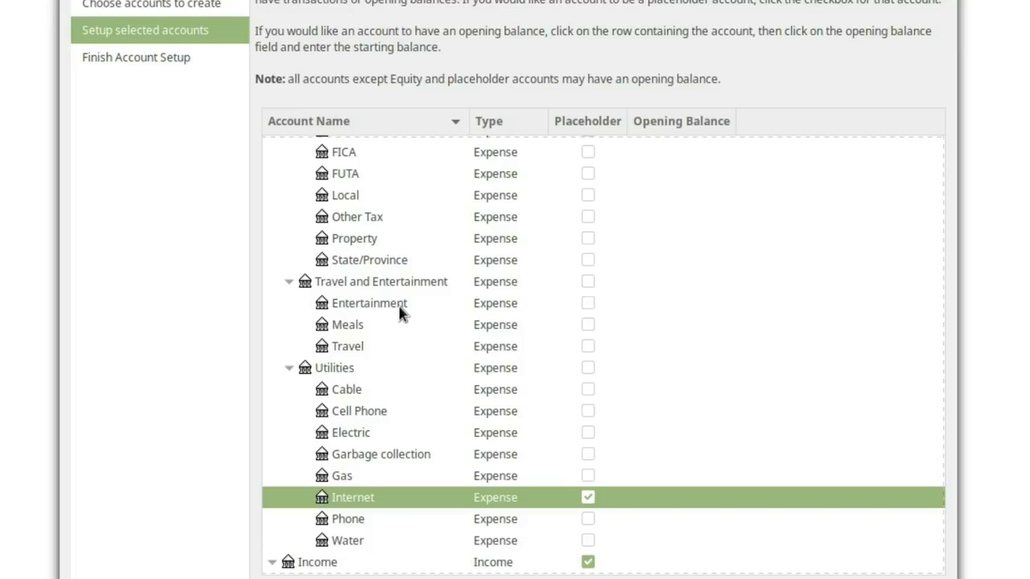
Mark Travel and Entertainment and its subaccounts Entertainment, Meals and Travel as placeholder accounts.
click(588, 280)
click(588, 303)
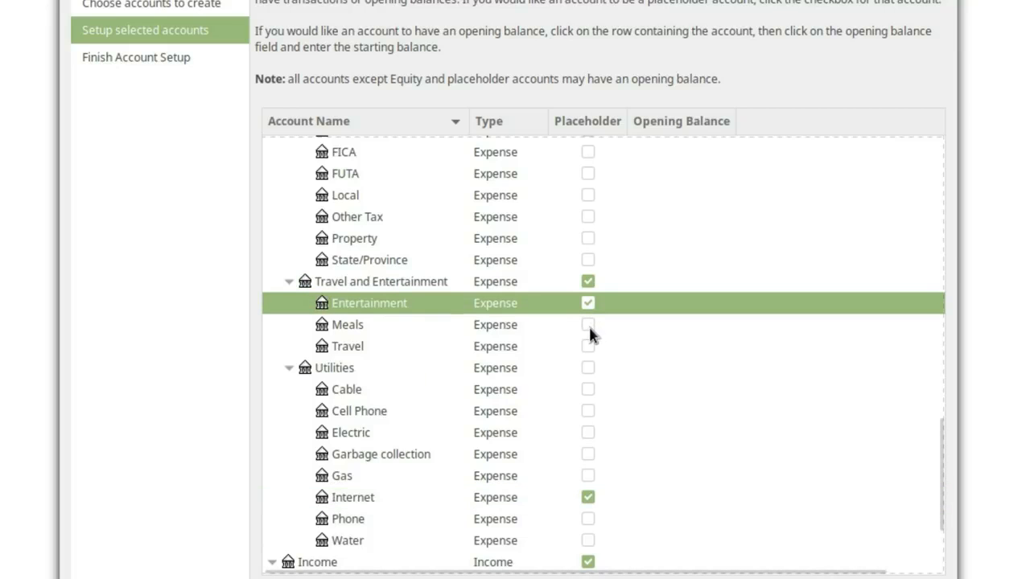
click(588, 324)
click(588, 346)
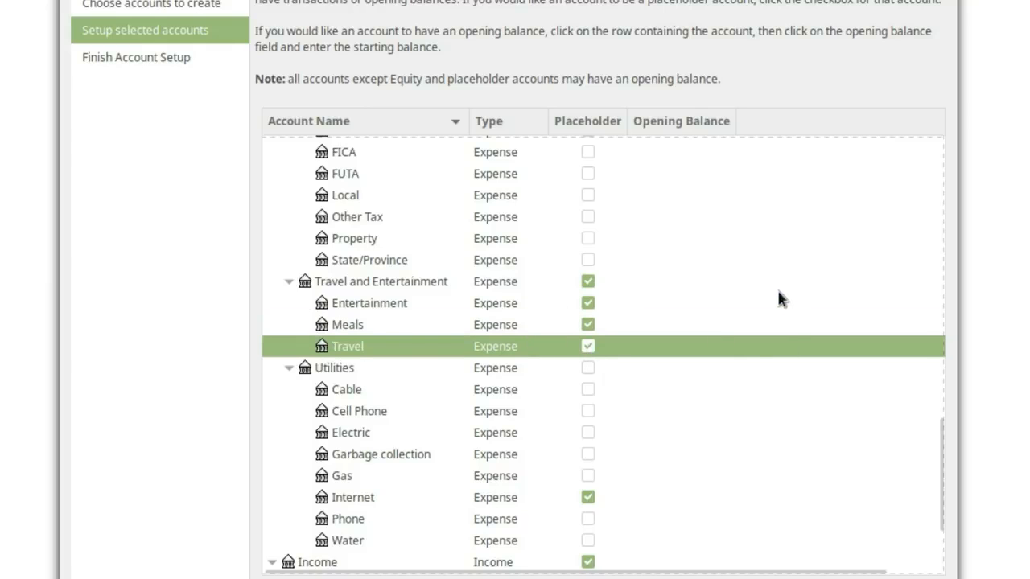
scroll(728, 264, up, 2)
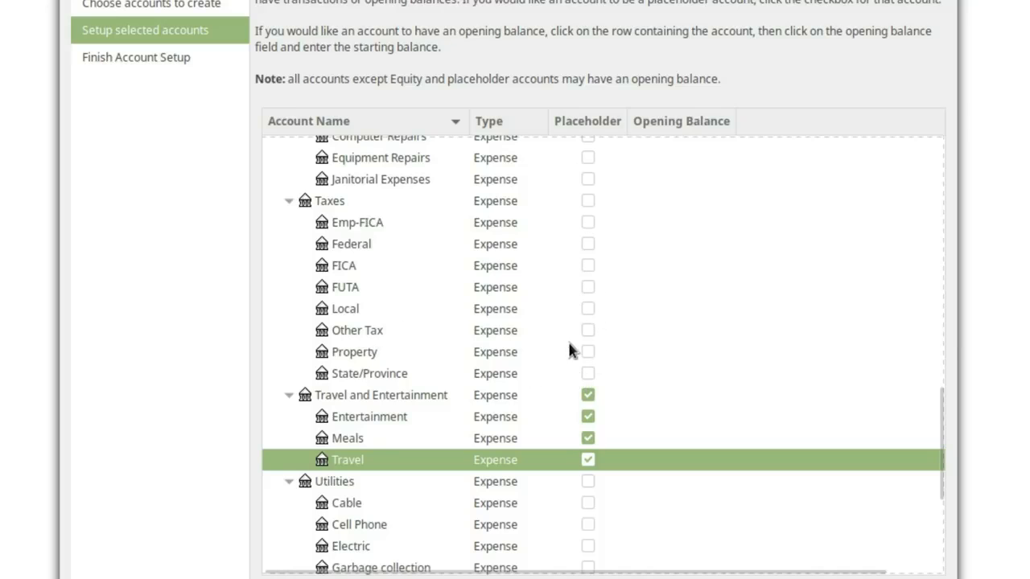
click(588, 200)
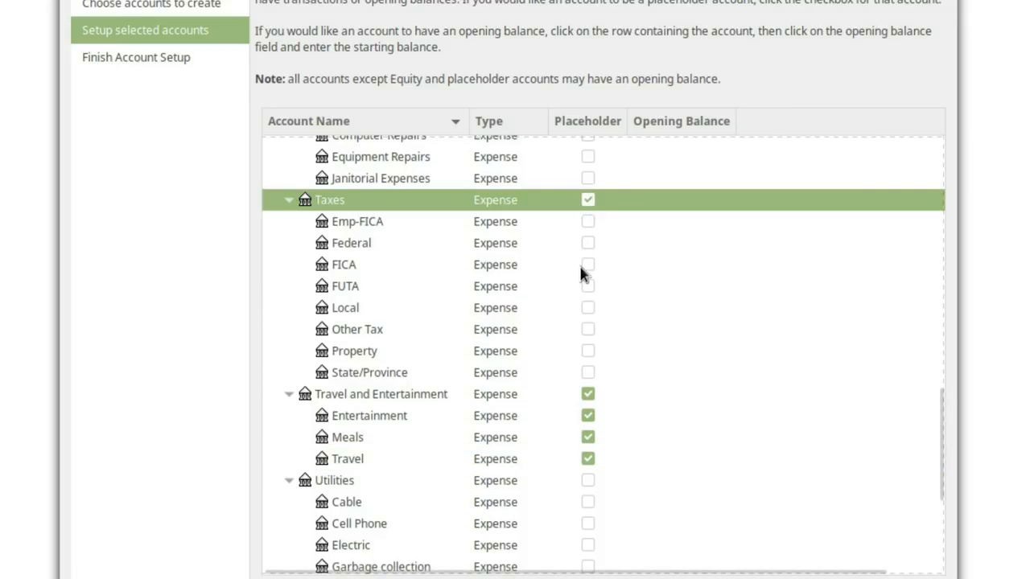
click(586, 264)
click(588, 265)
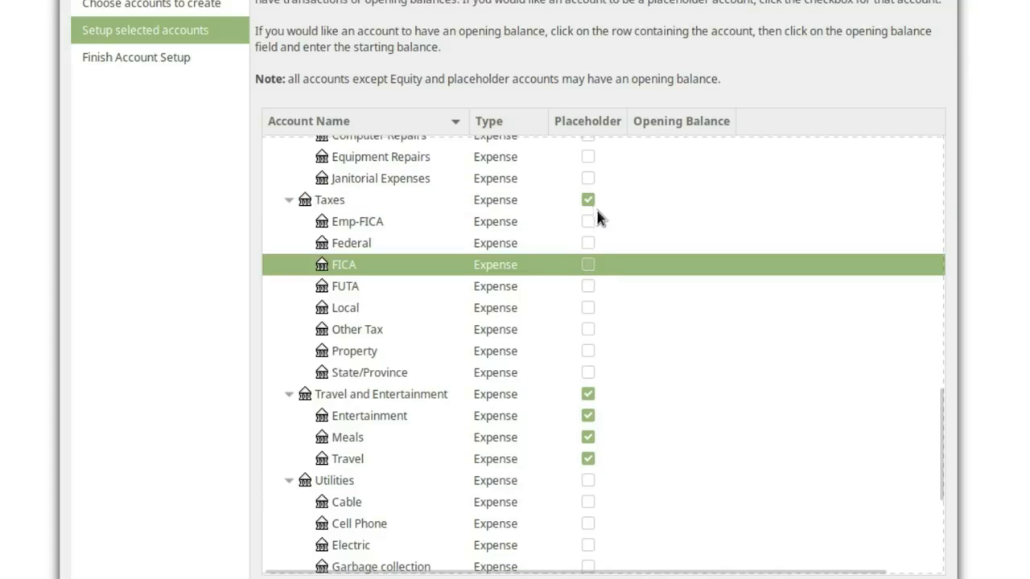
click(588, 200)
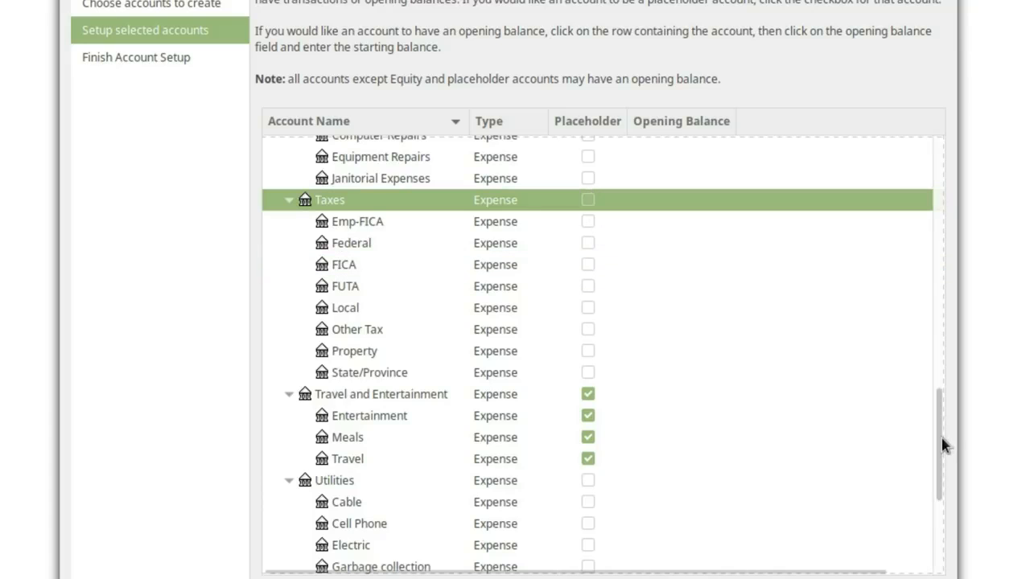
Mark the Professional Fees expense account and its subaccounts Accounting and Legal Fees as placeholder accounts.
scroll(925, 410, up, 3)
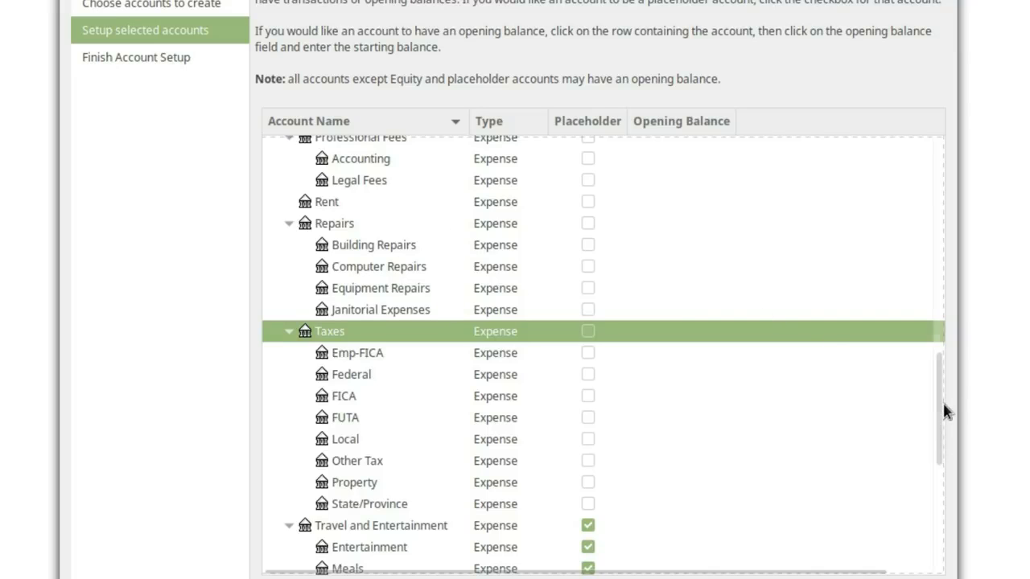
scroll(936, 407, up, 2)
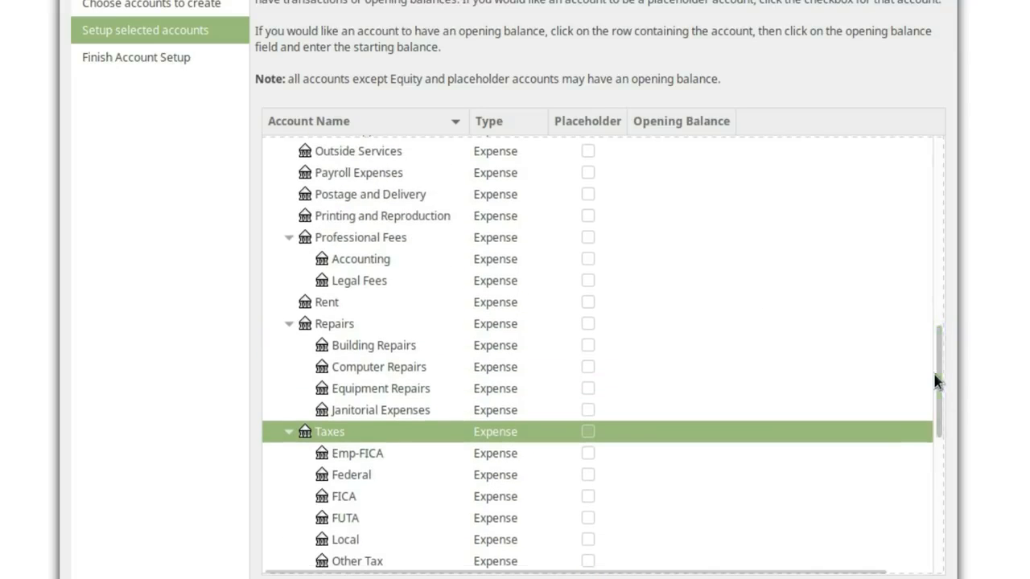
click(588, 302)
scroll(936, 370, up, 1)
scroll(936, 364, up, 2)
click(588, 359)
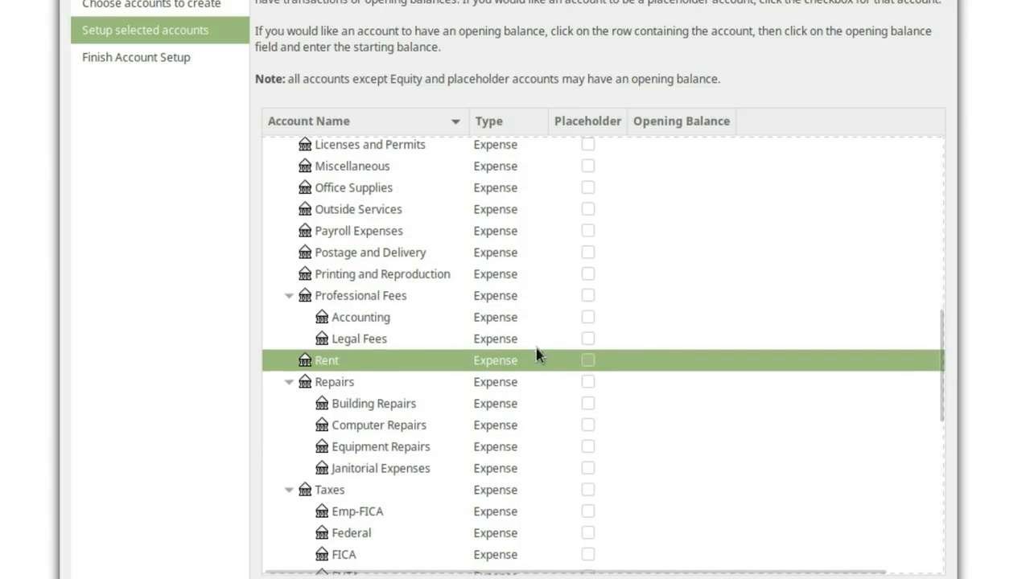
click(588, 296)
click(588, 317)
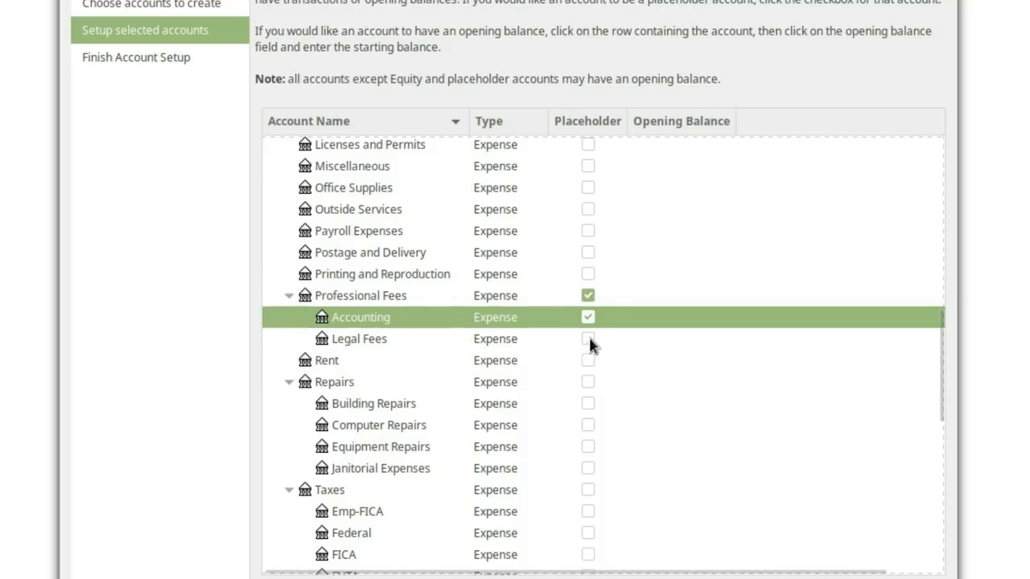
click(588, 339)
Mark the expense accounts Postage and Delivery, Printing and Reproduction, Outside Services and Office Supplies as placeholders.
drag(936, 389, 931, 363)
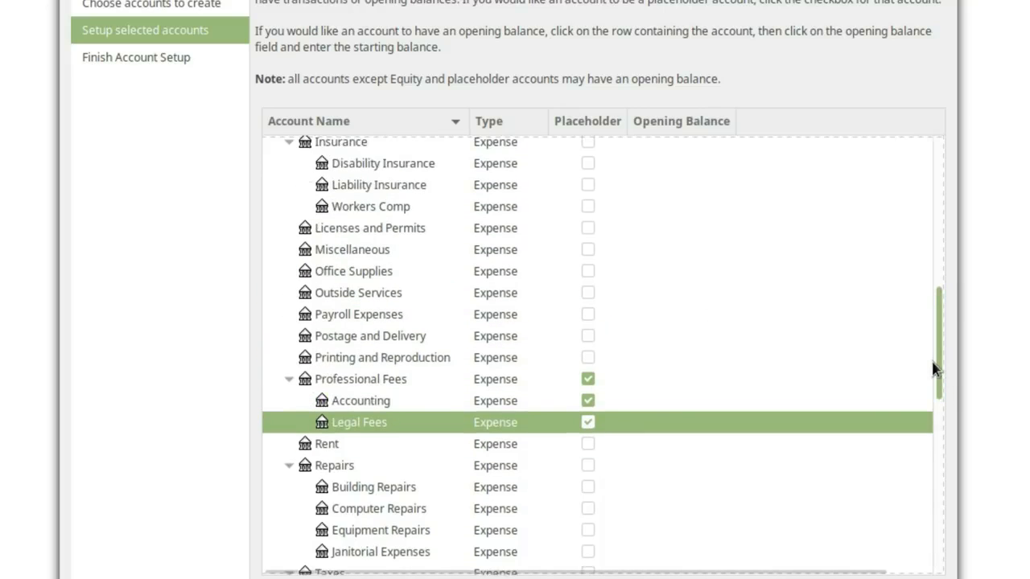
click(588, 339)
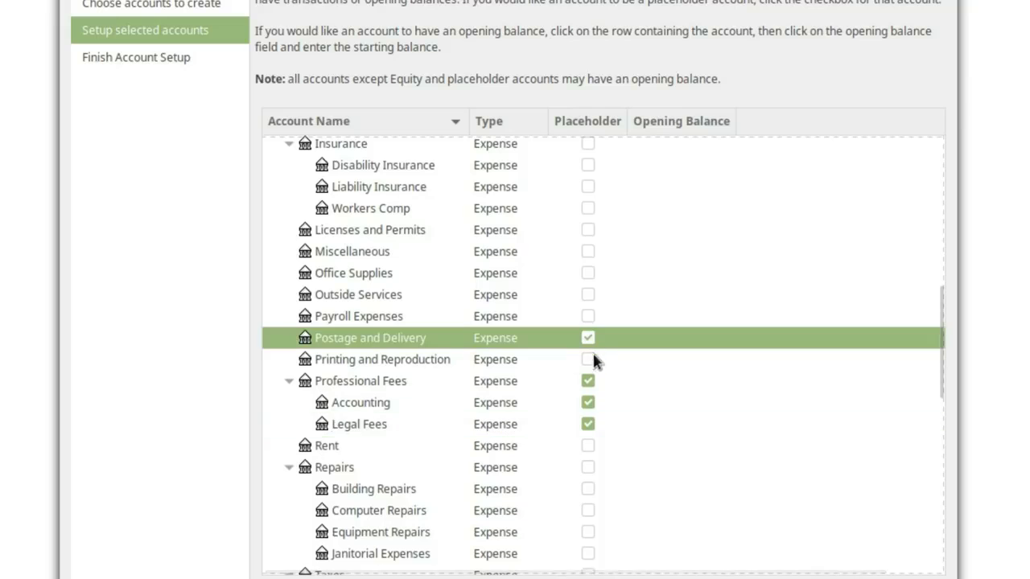
click(588, 359)
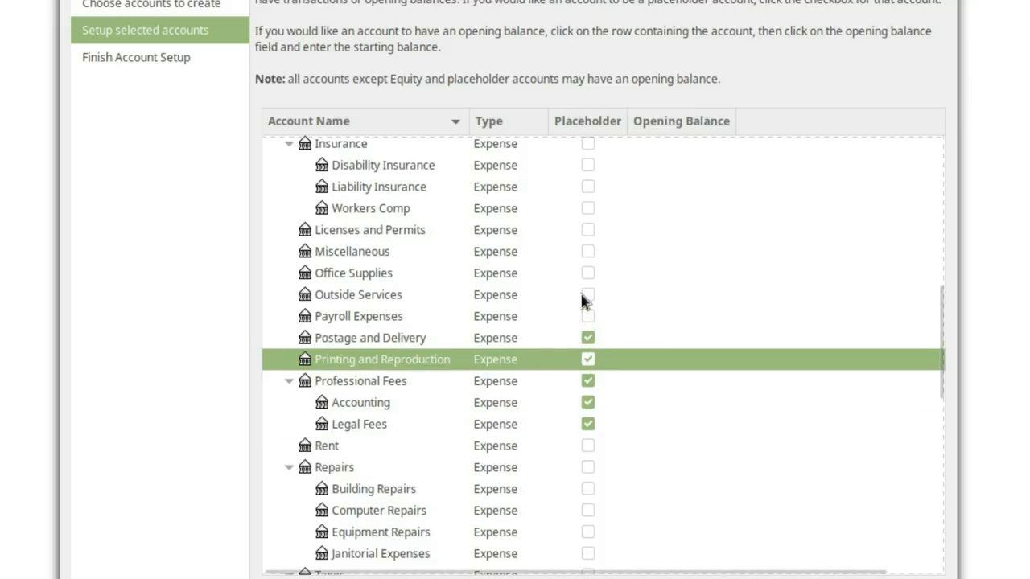
click(581, 294)
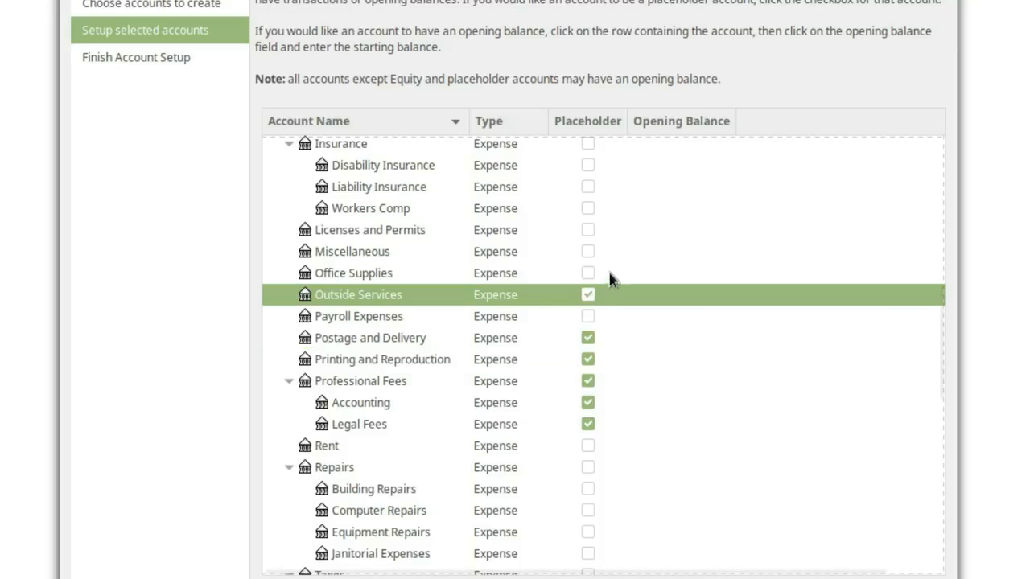
click(588, 274)
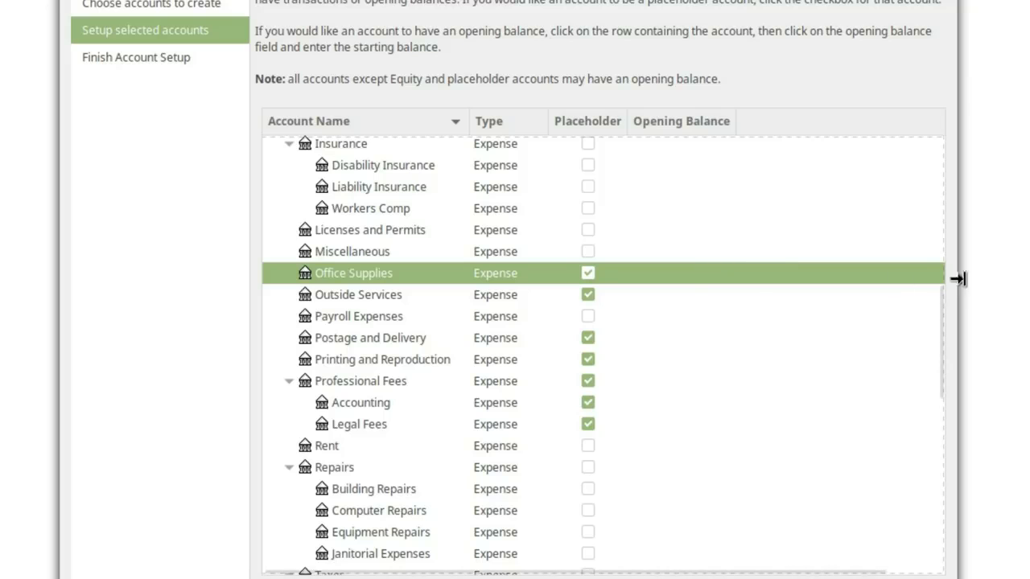
Mark the expense accounts Education, Dues and Subscriptions, Charity, Books and Bank Service Charge as placeholders.
scroll(937, 312, up, 1)
scroll(937, 312, up, 2)
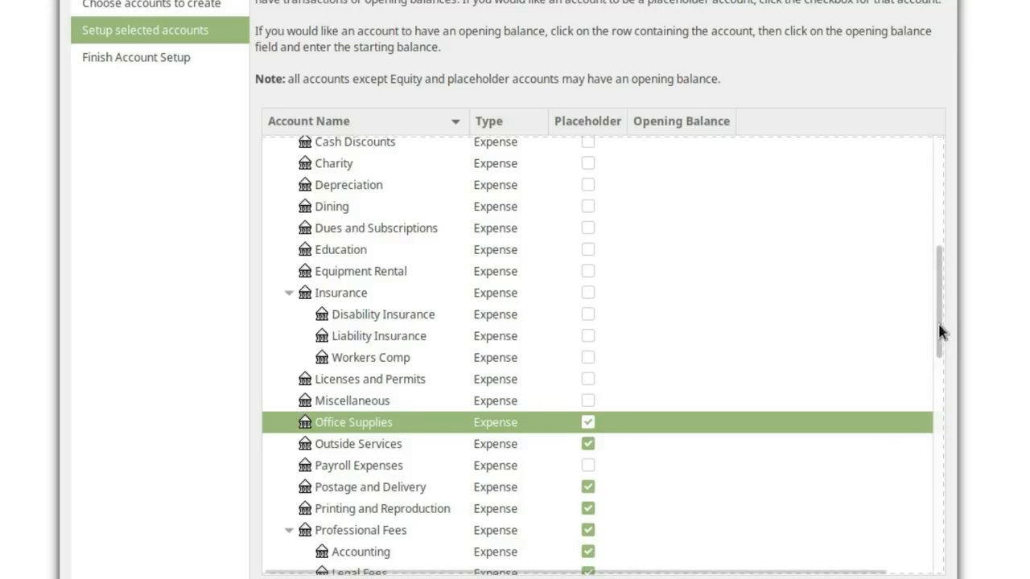
drag(941, 331, 923, 285)
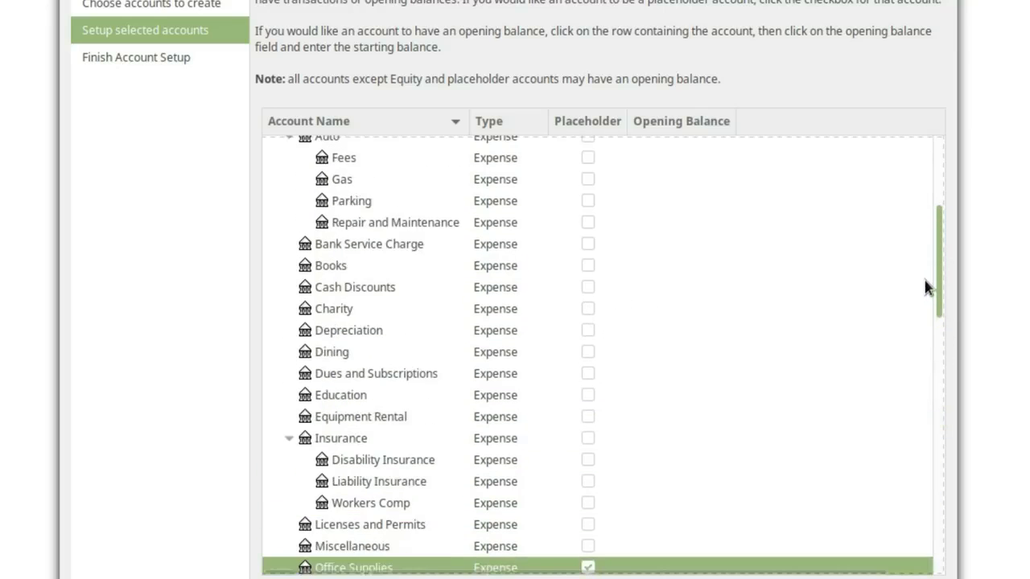
click(587, 398)
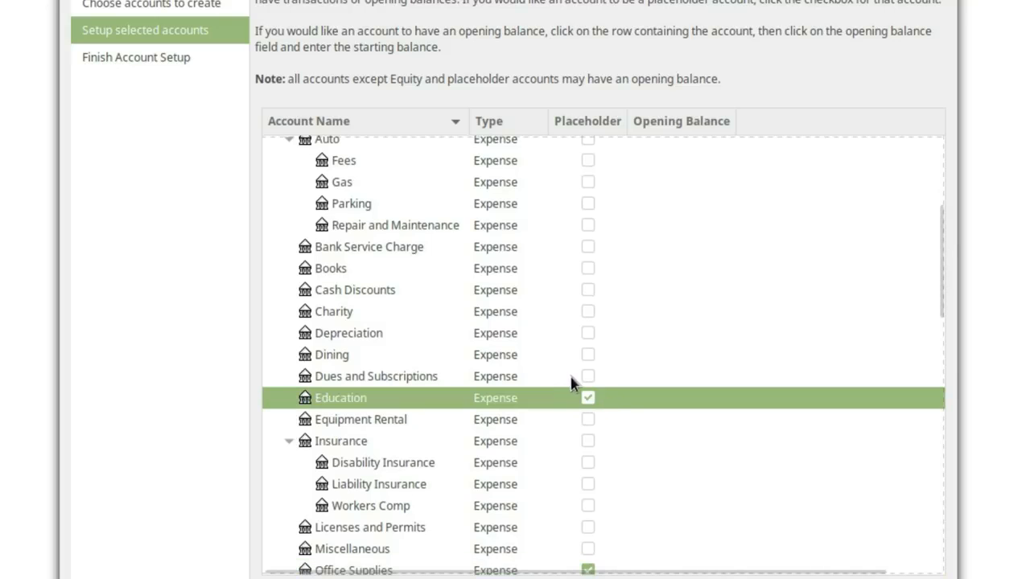
click(589, 377)
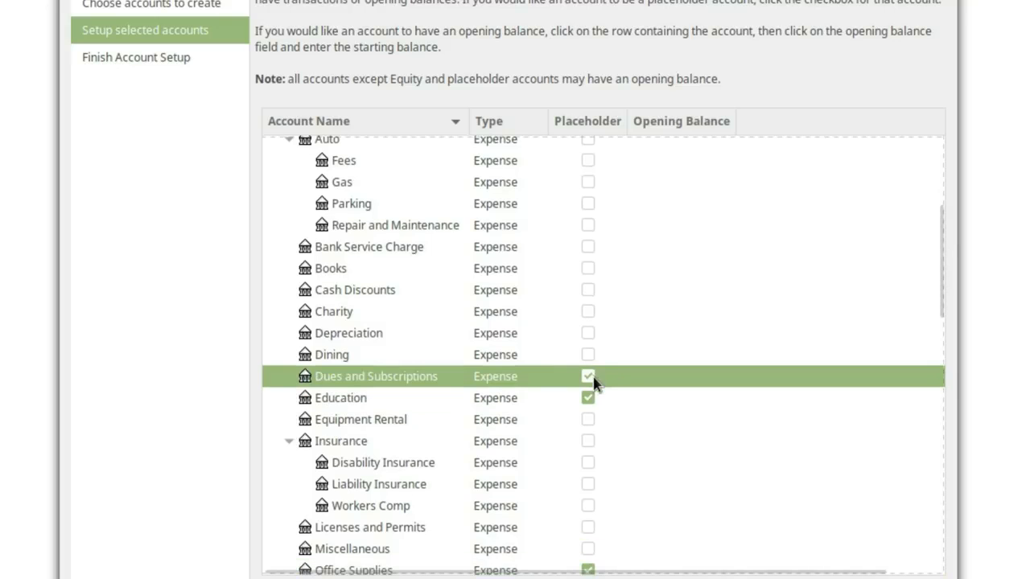
click(587, 312)
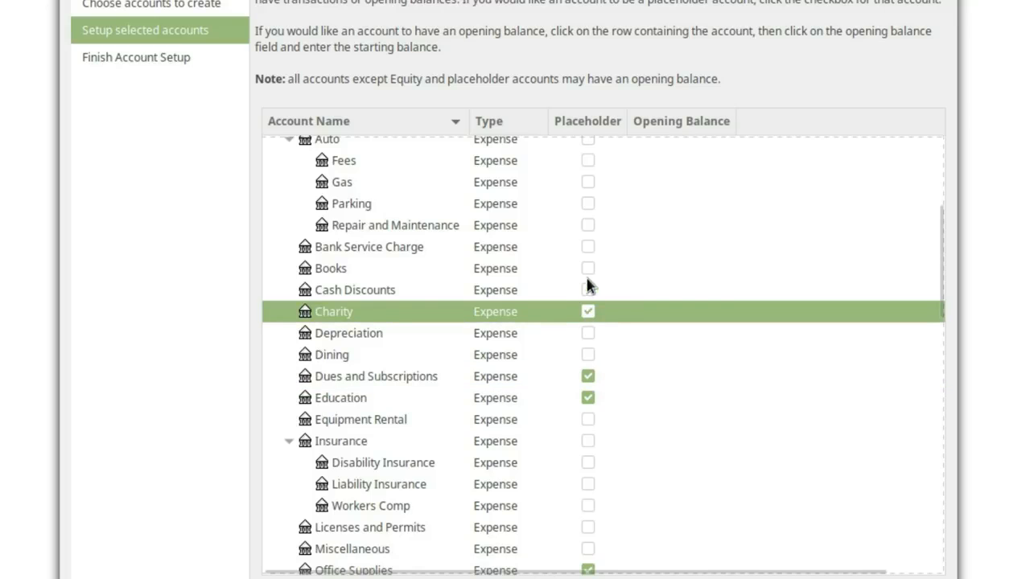
click(588, 269)
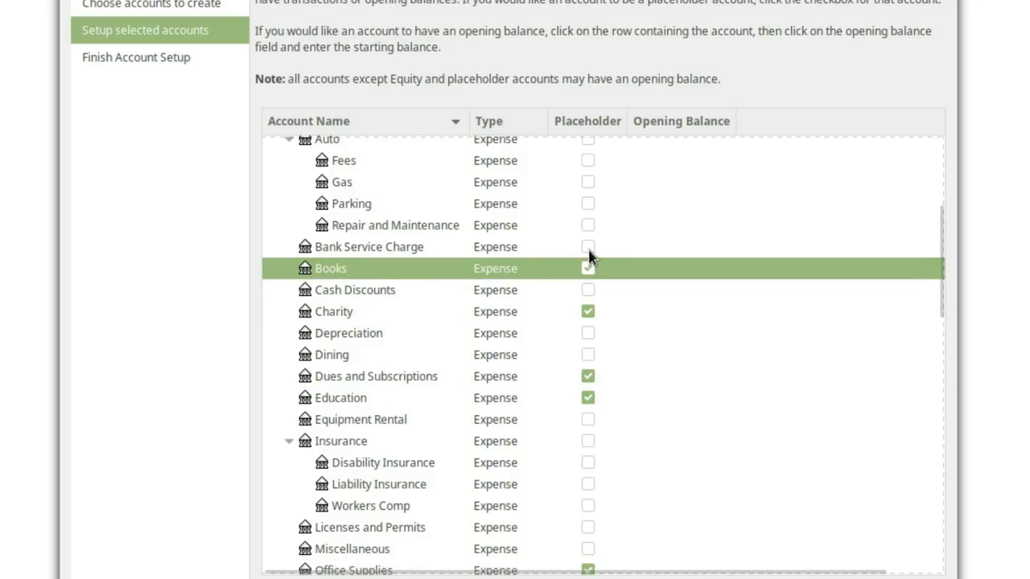
click(588, 248)
Mark Accounts Receivable and the Checking Account under Current Assets as placeholder accounts.
scroll(604, 254, up, 2)
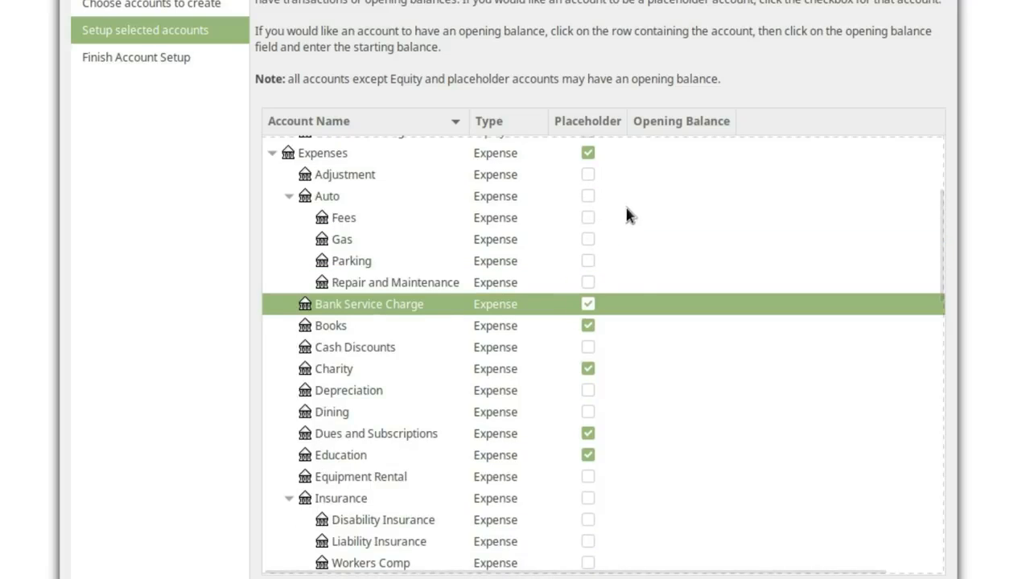
scroll(627, 211, up, 2)
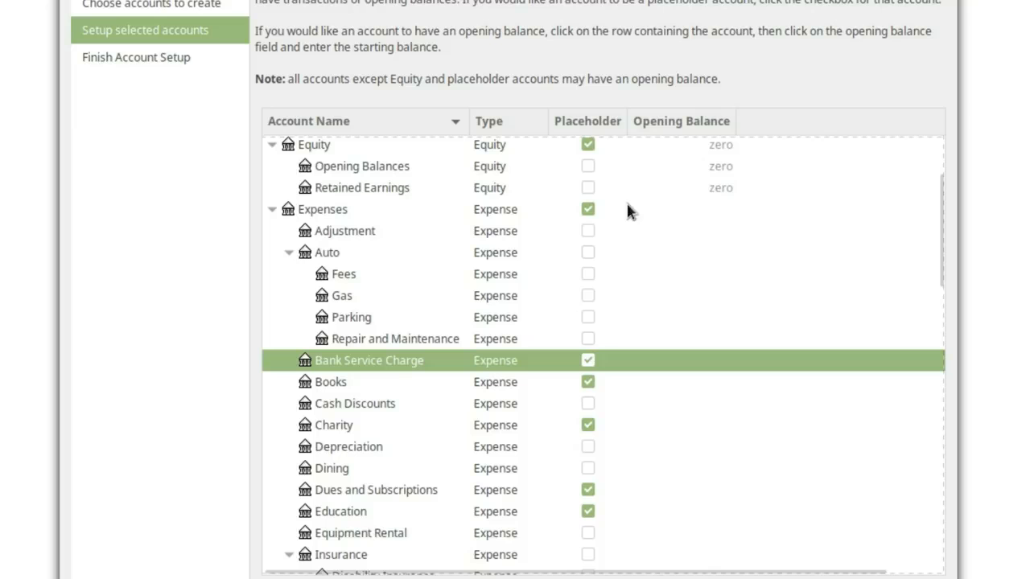
click(927, 232)
drag(940, 246, 940, 196)
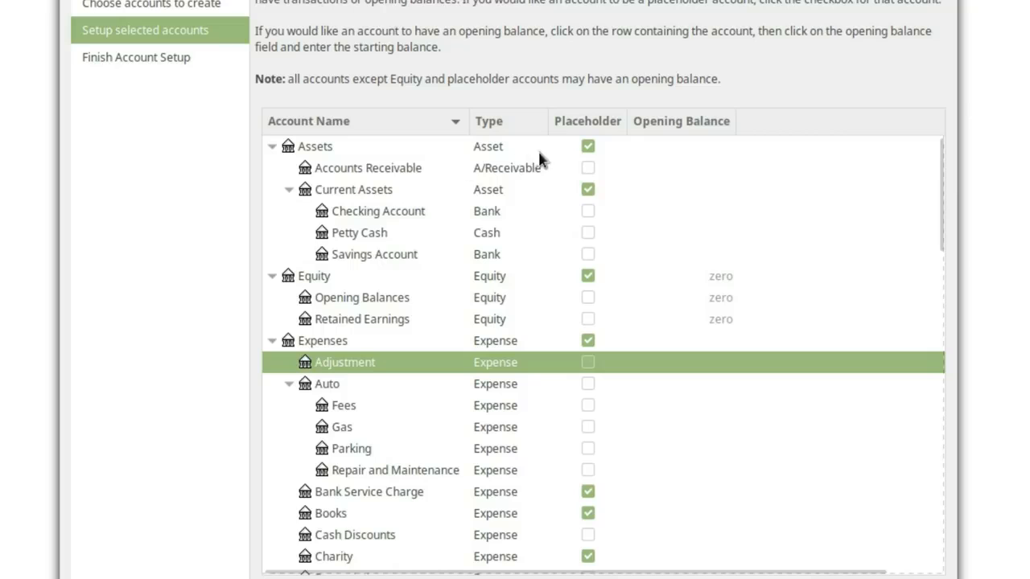
click(587, 166)
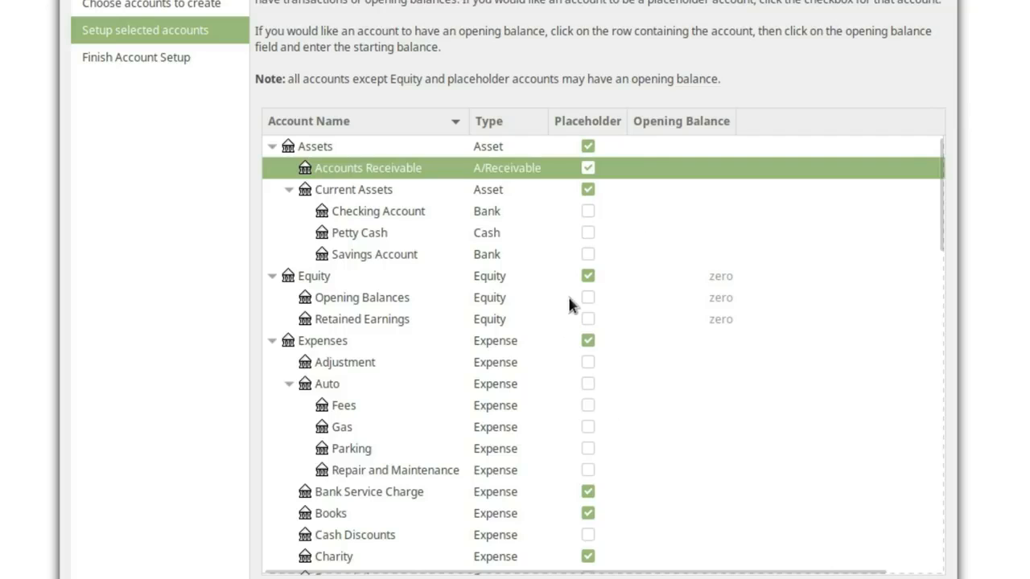
click(588, 212)
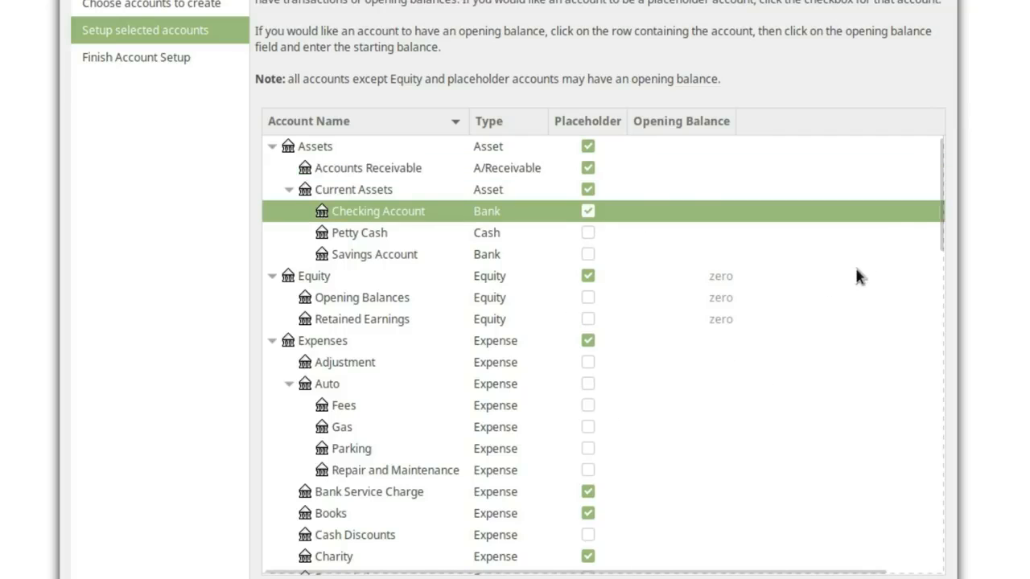
Mark the income accounts Interest Income, Other Income and Sales and the liability account Accounts Payable as placeholders.
drag(933, 230, 925, 576)
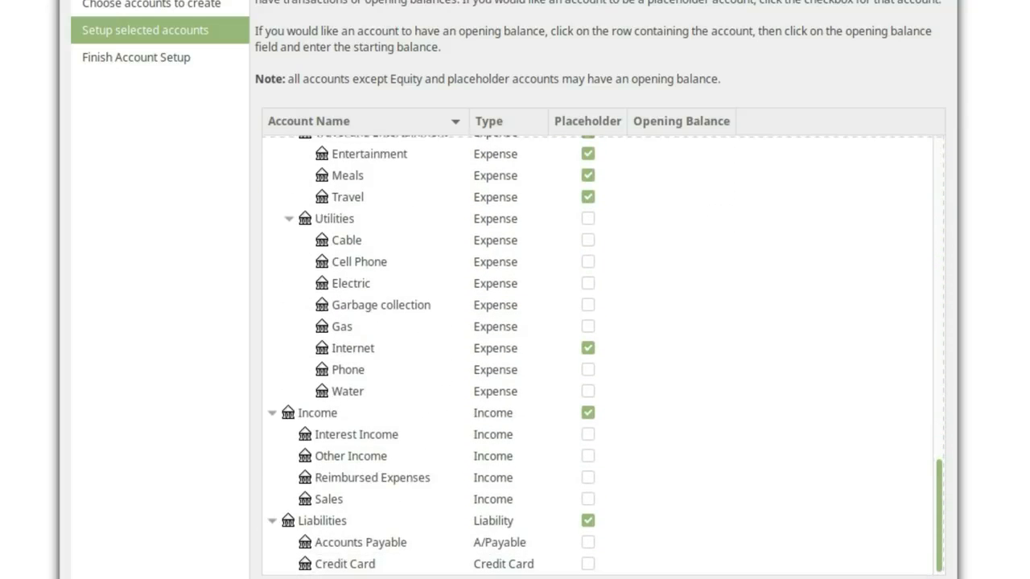
click(590, 434)
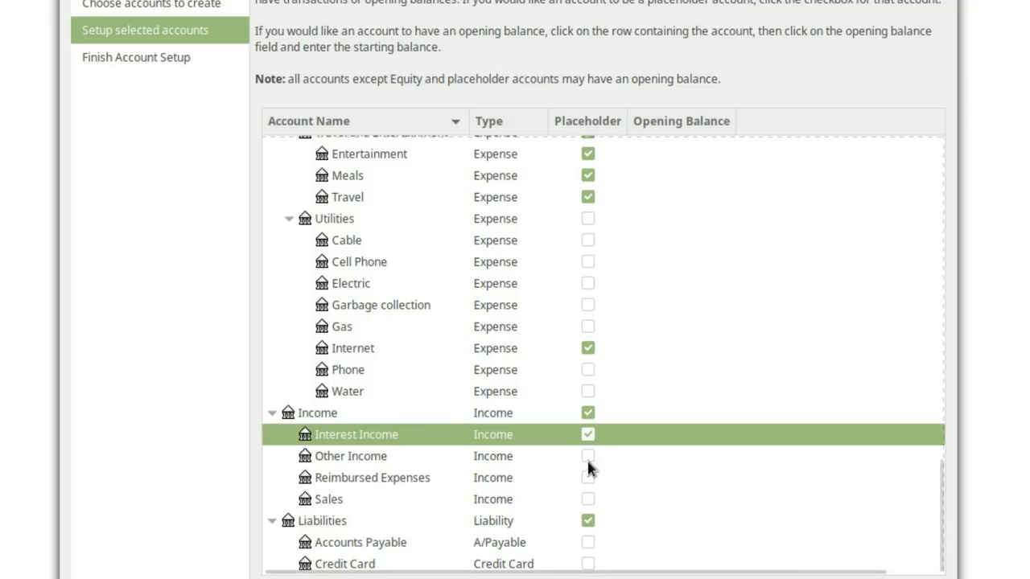
click(588, 457)
click(588, 500)
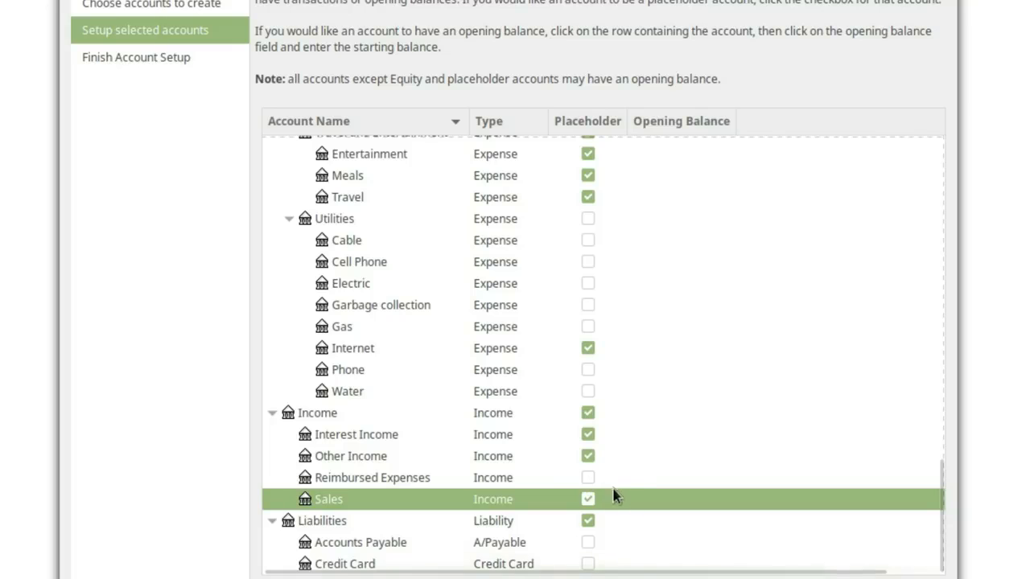
click(588, 542)
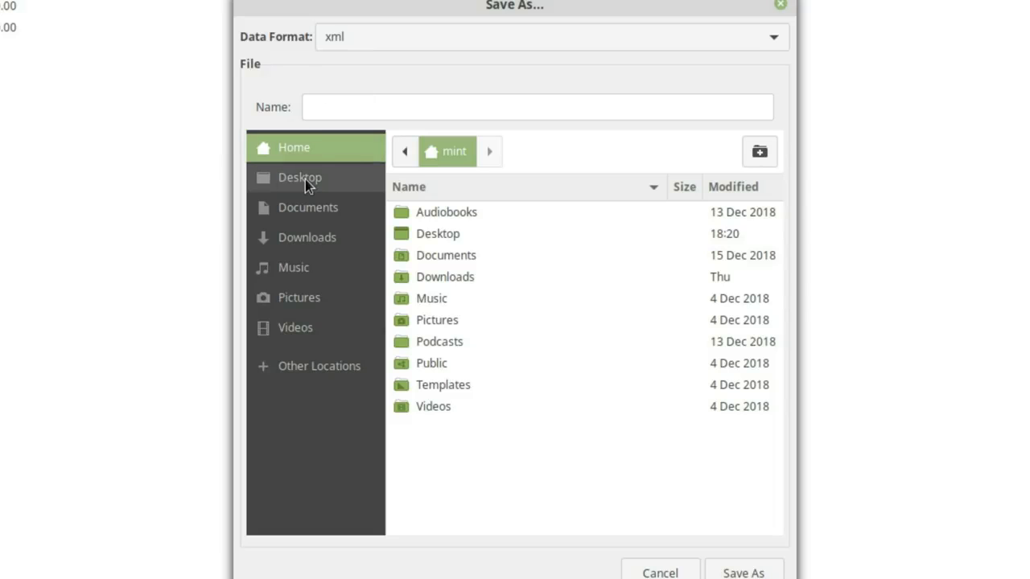
Create a new folder named gnucash inside Documents as the save location.
click(311, 205)
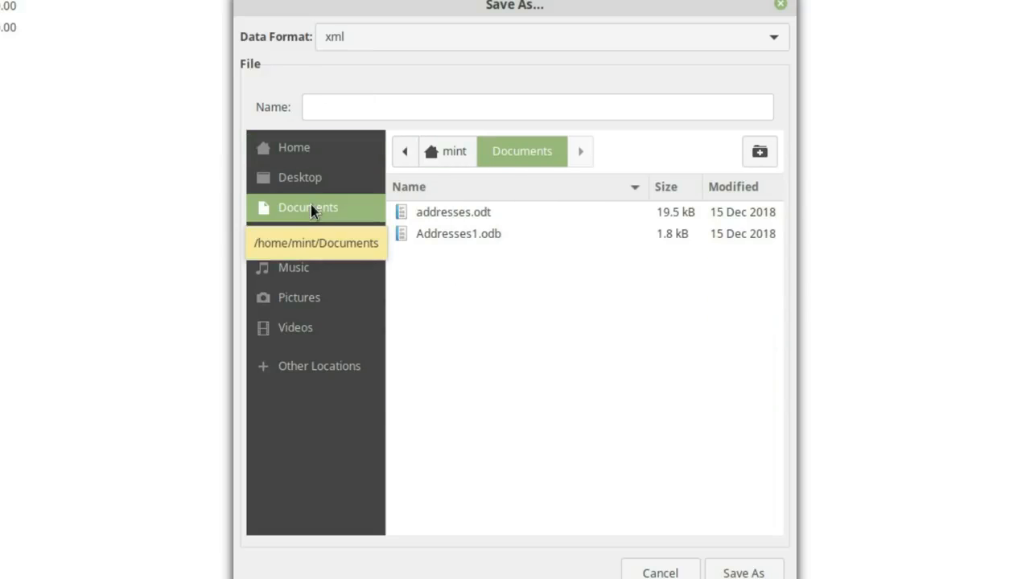
right_click(477, 296)
click(670, 288)
click(750, 150)
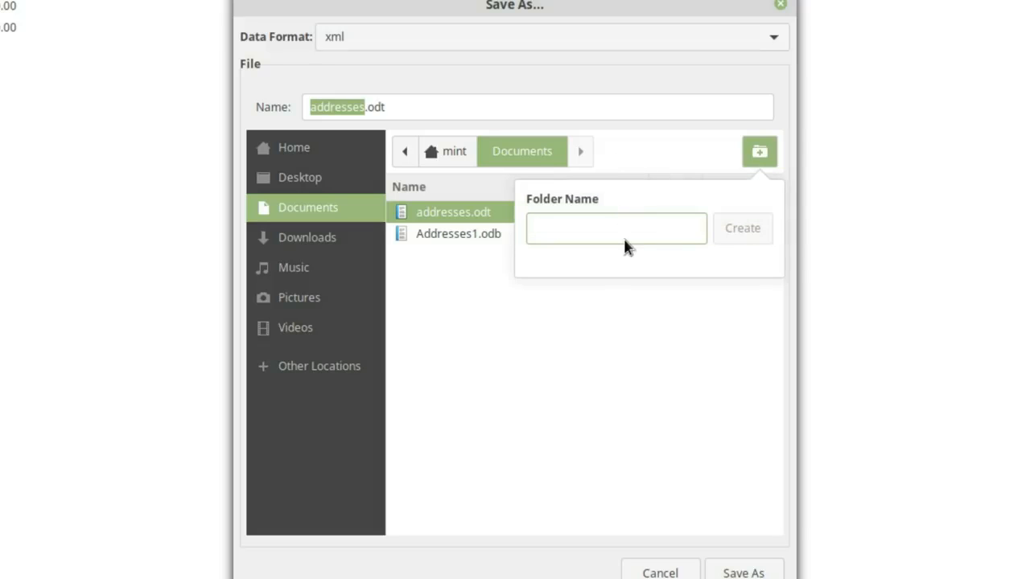
text(gnucash)
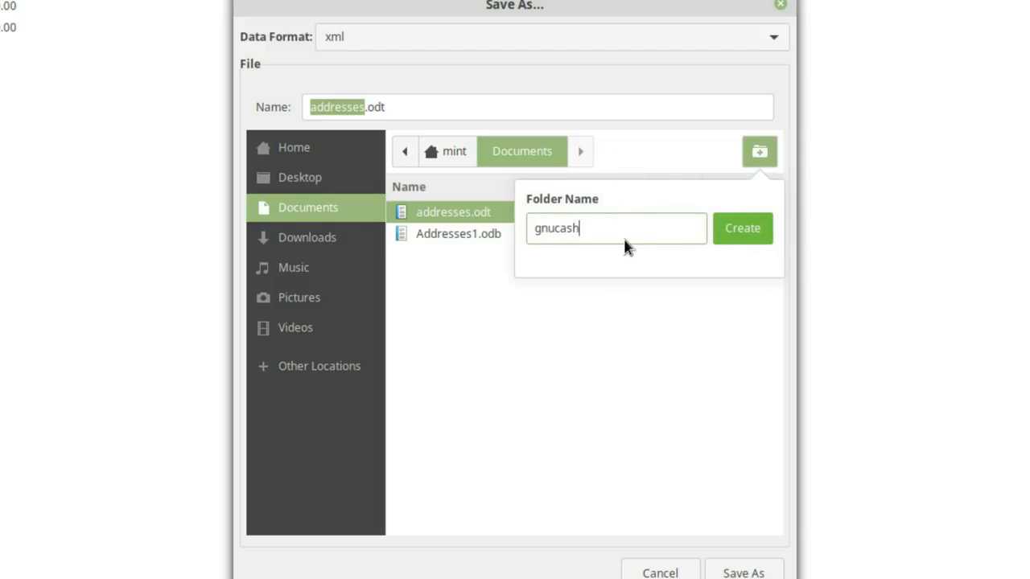
click(746, 241)
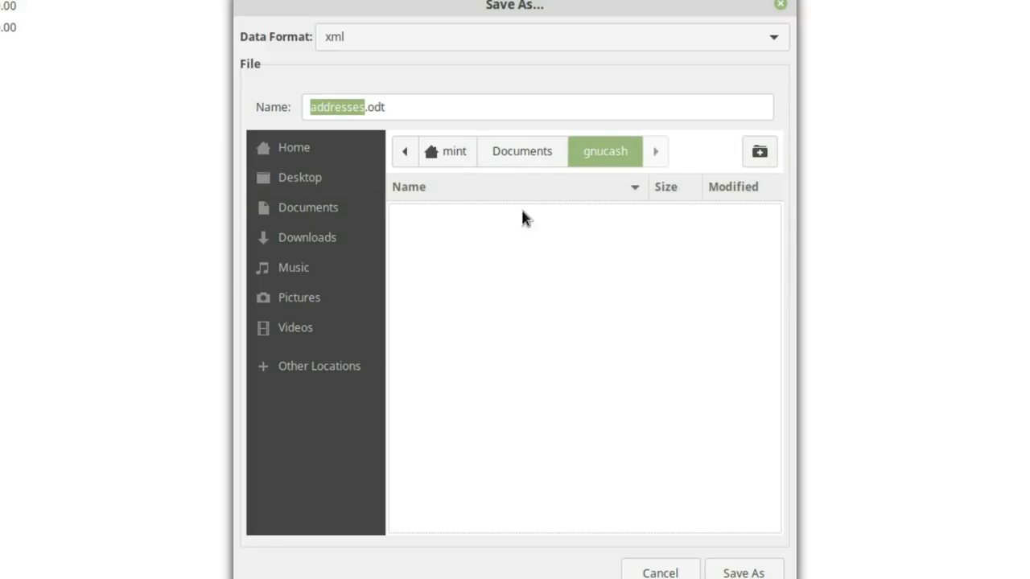
Replace the suggested file name with ournewcorp and save the book in xml format in the gnucash folder.
click(425, 110)
key(ctrl+a)
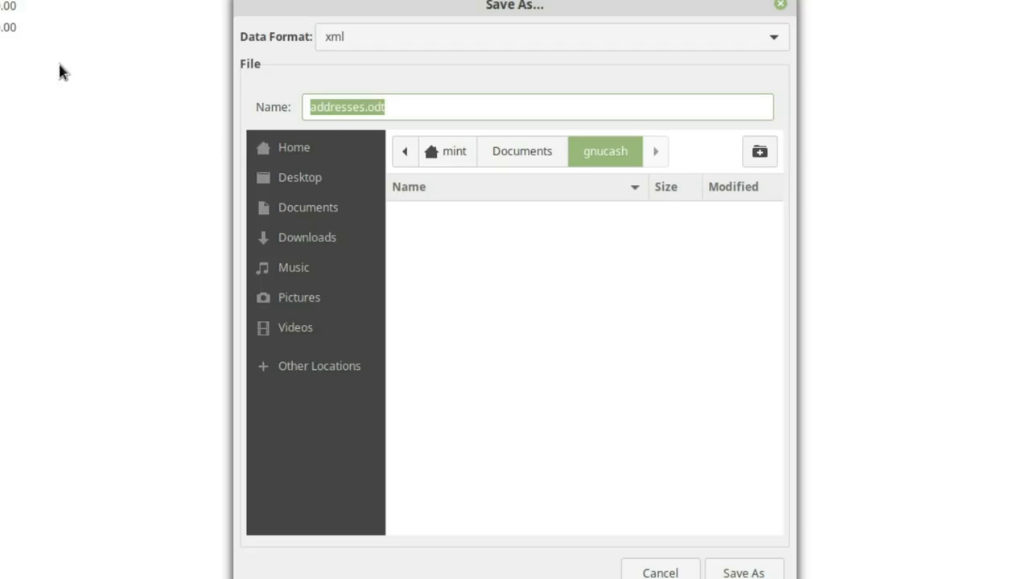
key(BackSpace)
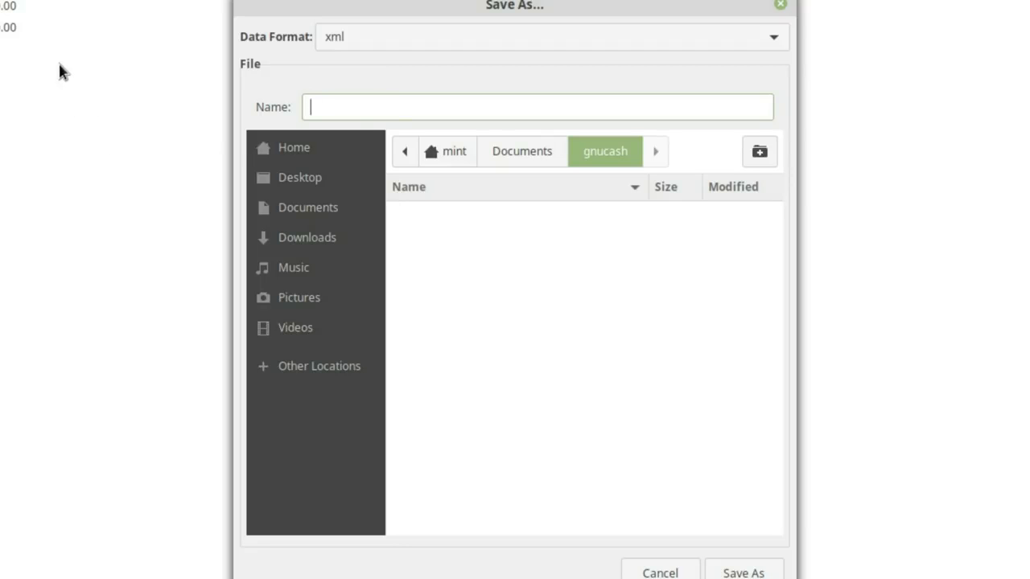
text(ournewcorp)
click(756, 570)
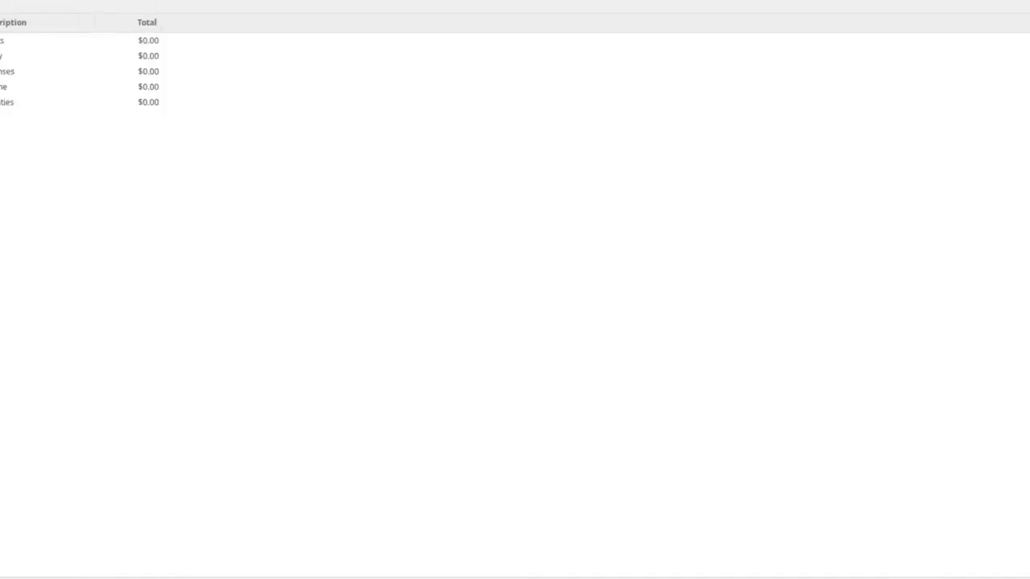
Check the saved ournewcorp files in the gnucash folder inside Documents with the file manager and close it again.
key(super+e)
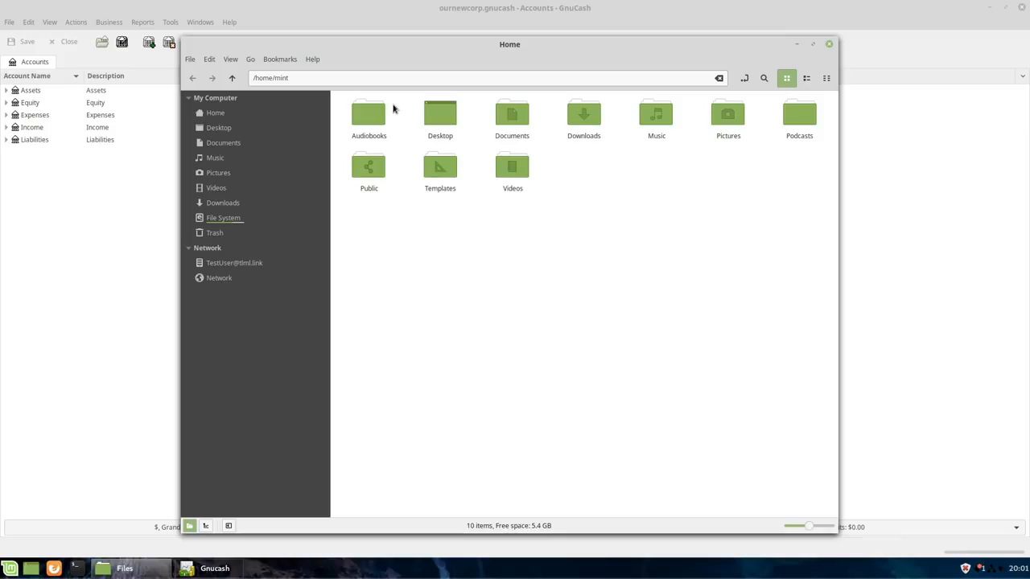
click(437, 113)
double_click(512, 114)
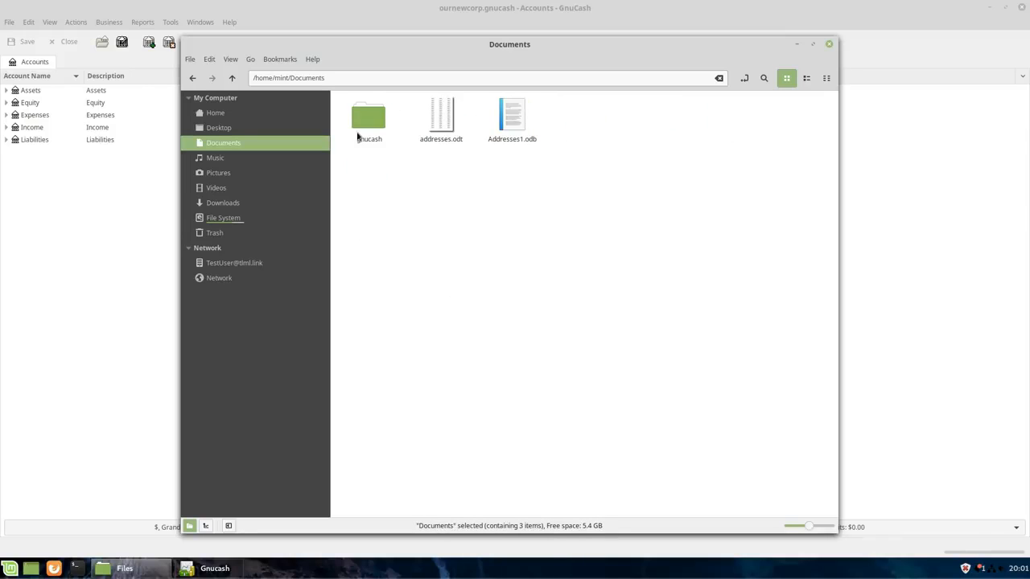
double_click(360, 133)
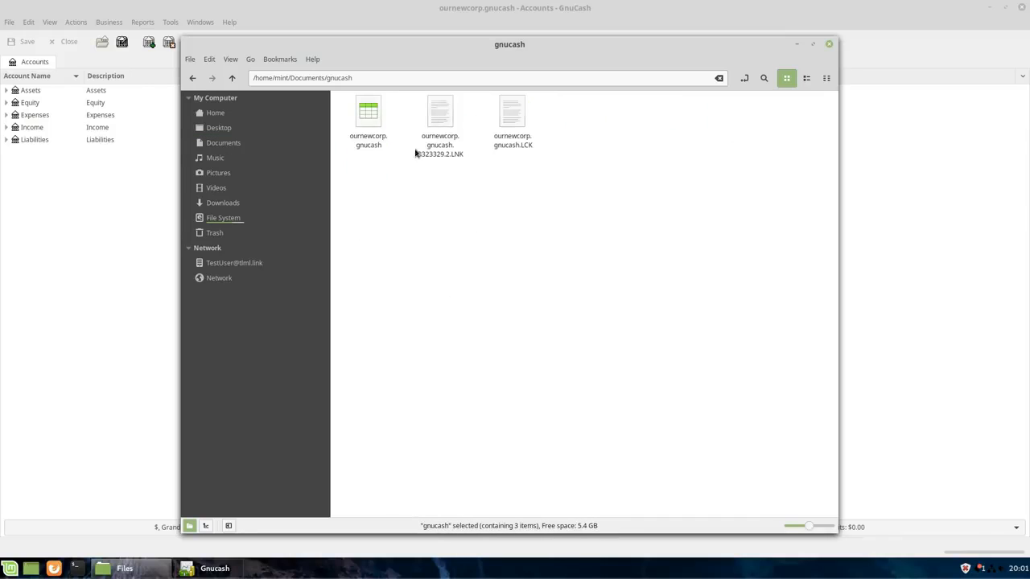
click(370, 119)
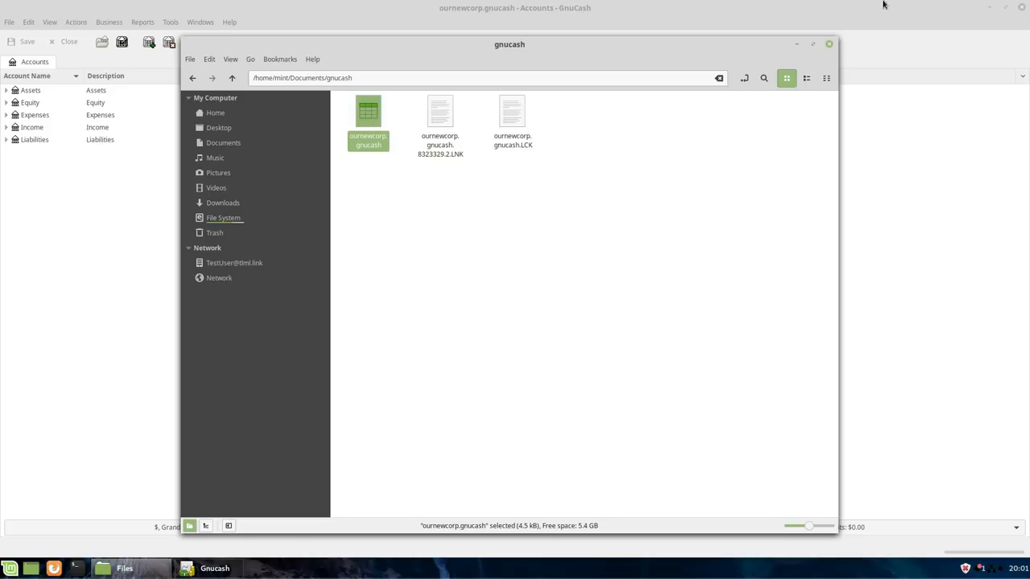
click(830, 45)
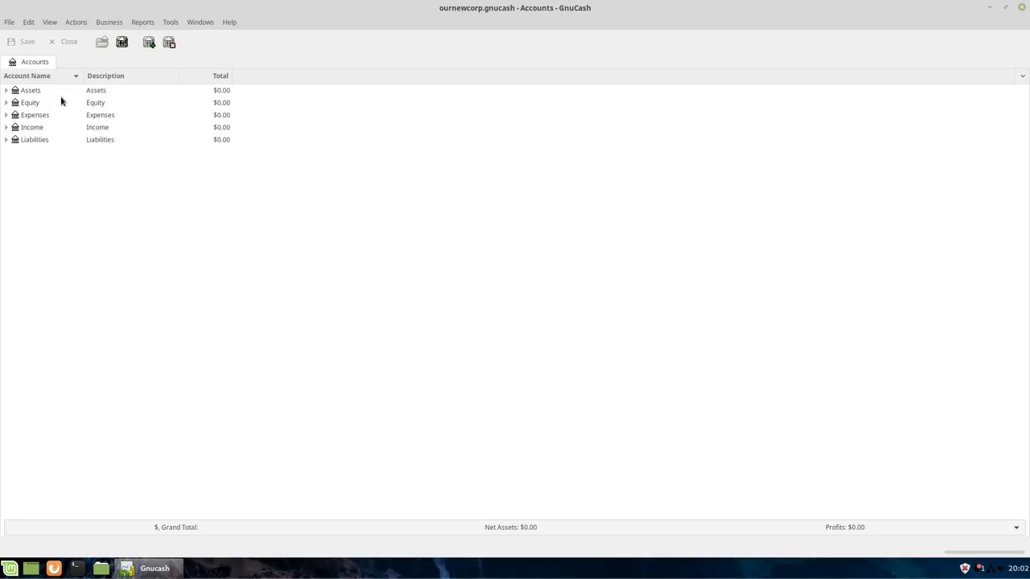
click(119, 23)
mouse_move(118, 45)
mouse_move(126, 74)
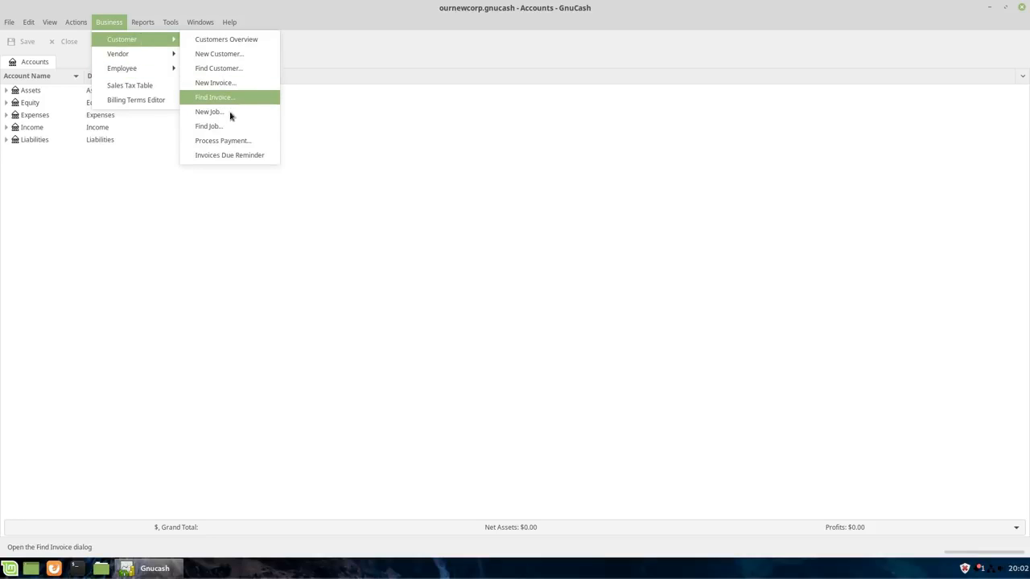
click(340, 223)
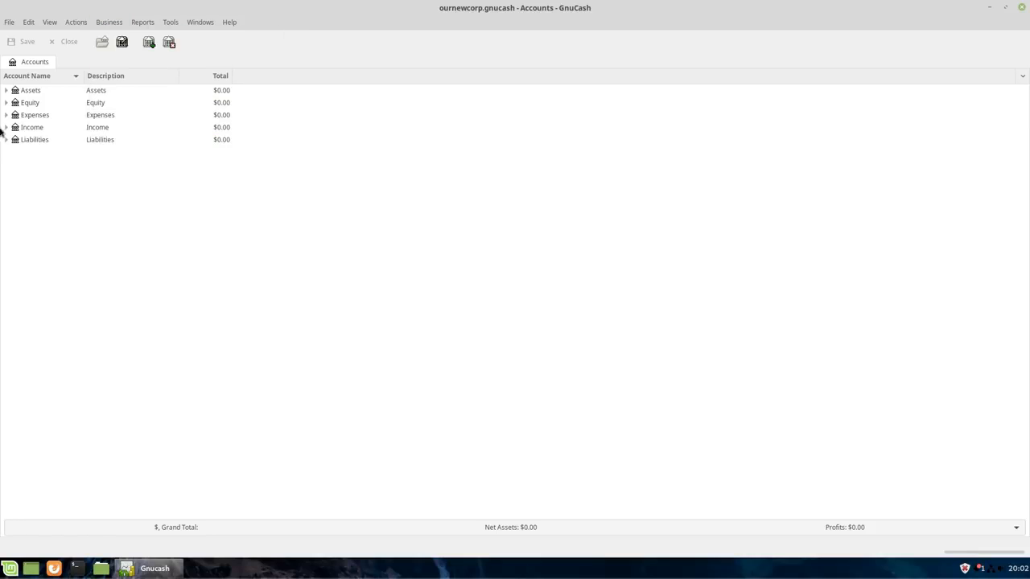
Examine the subaccounts under Assets, Equity, Expenses, Income and Liabilities, and collapse the account tree again.
click(6, 91)
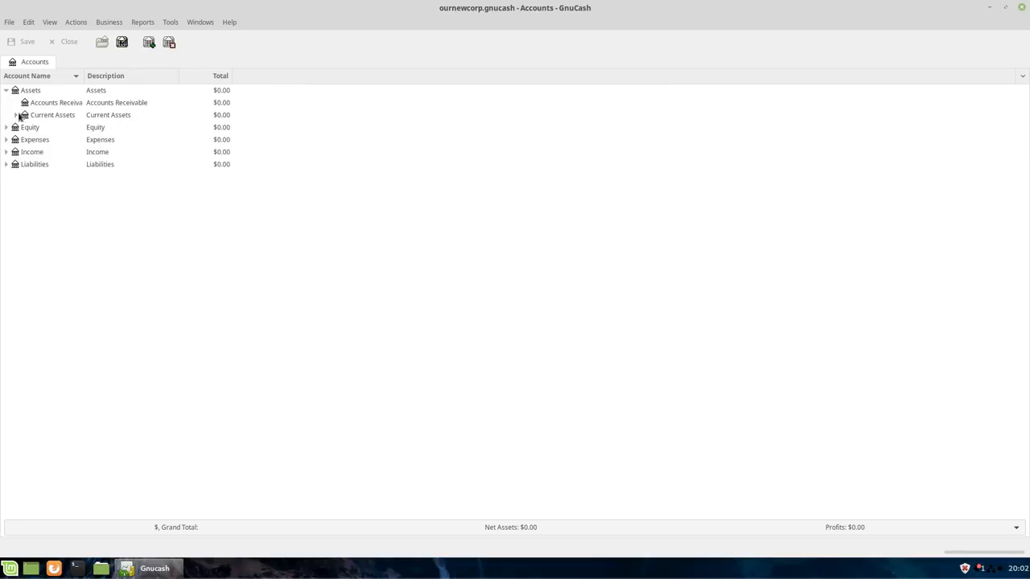
click(16, 117)
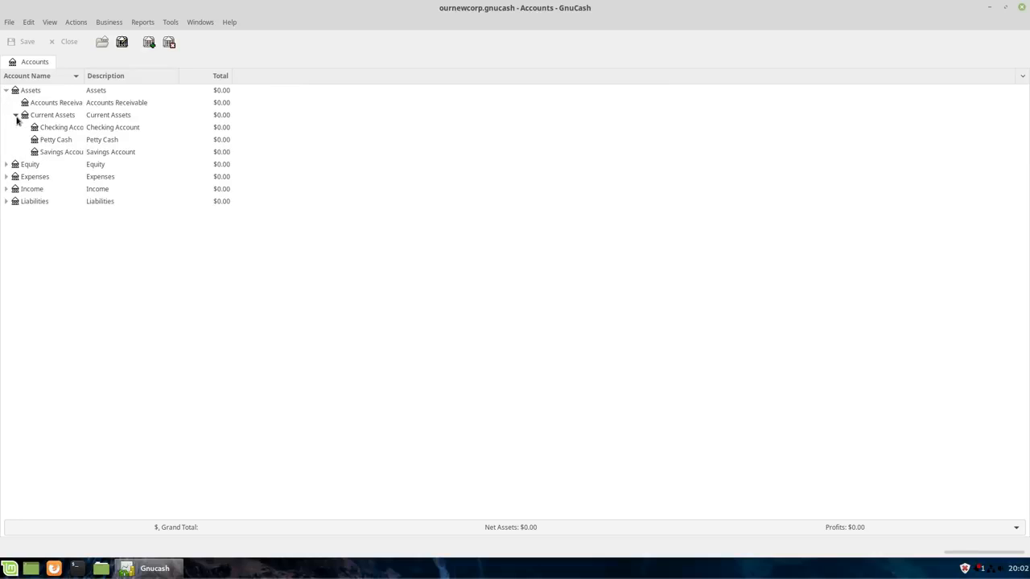
click(7, 164)
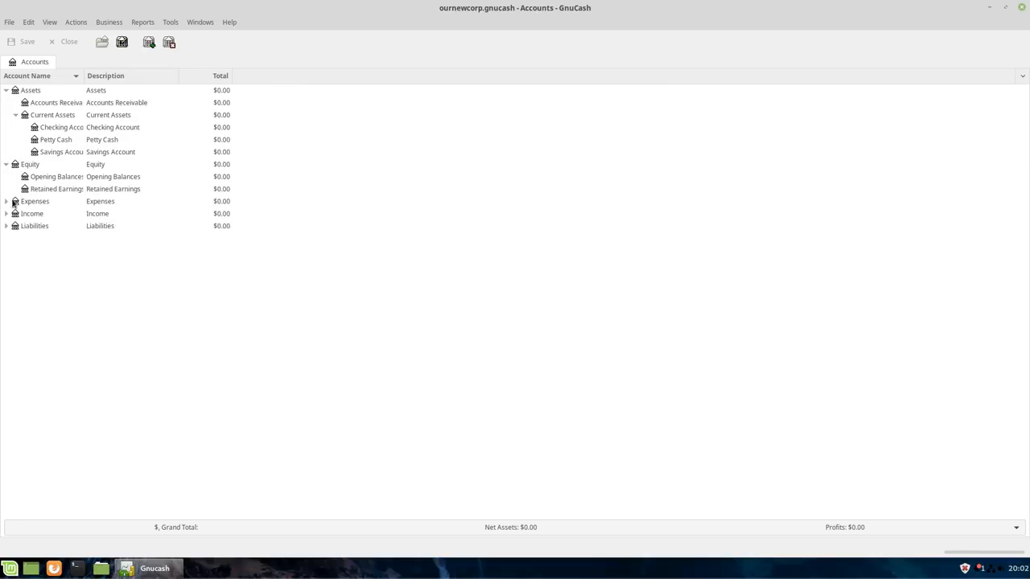
click(5, 205)
click(6, 201)
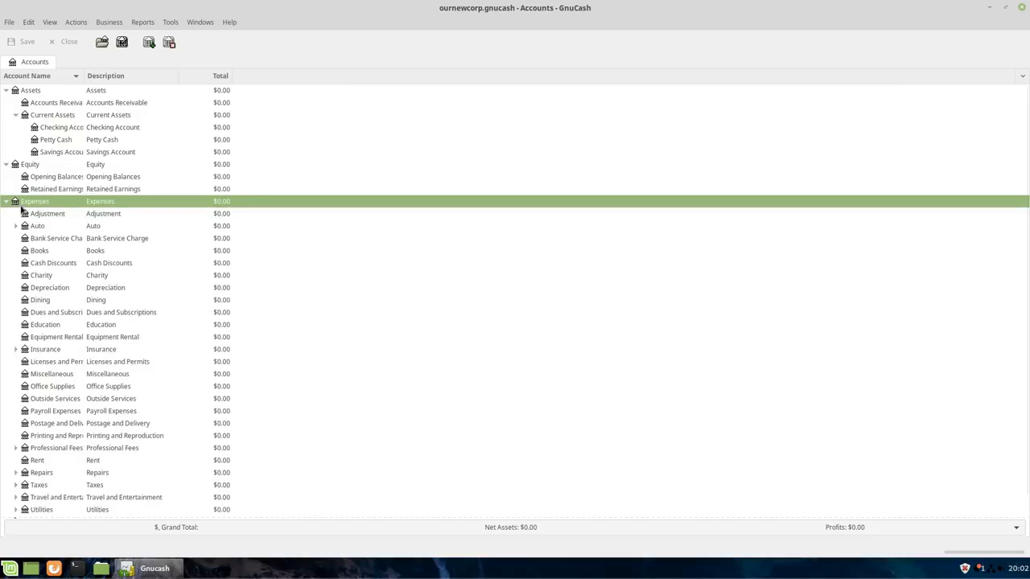
scroll(91, 281, down, 1)
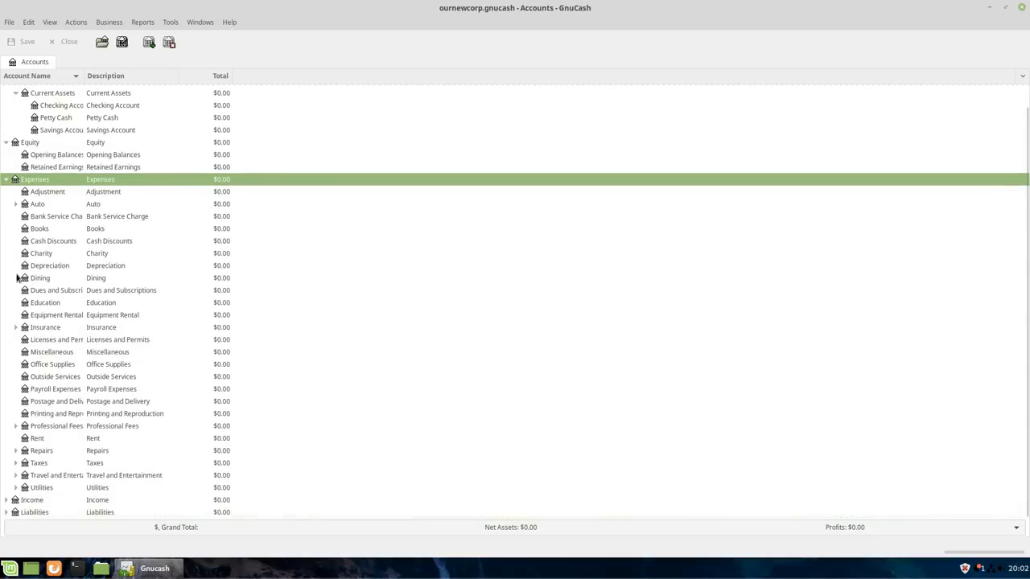
click(6, 180)
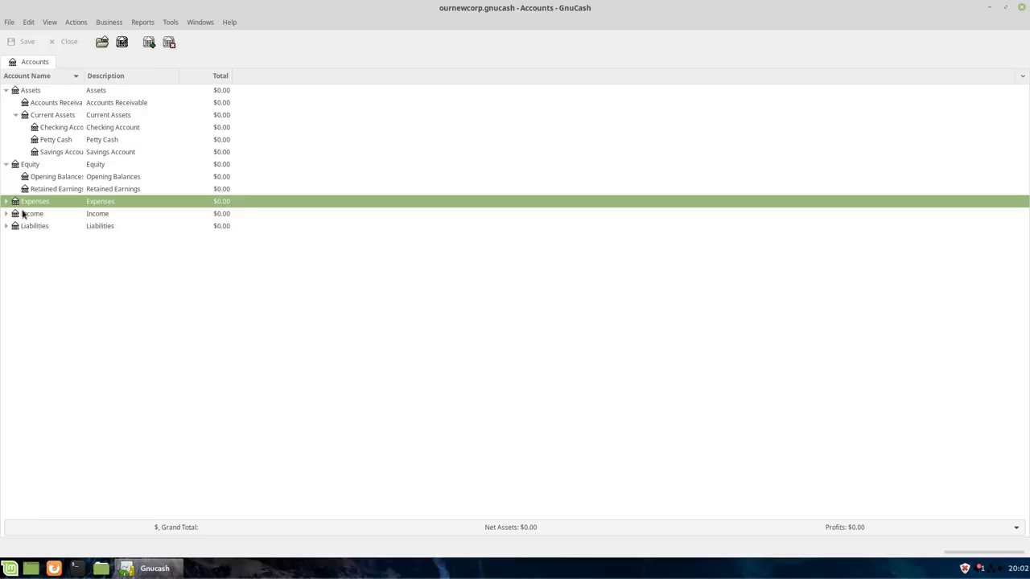
click(6, 214)
click(6, 214)
click(6, 227)
click(6, 227)
click(5, 164)
click(6, 90)
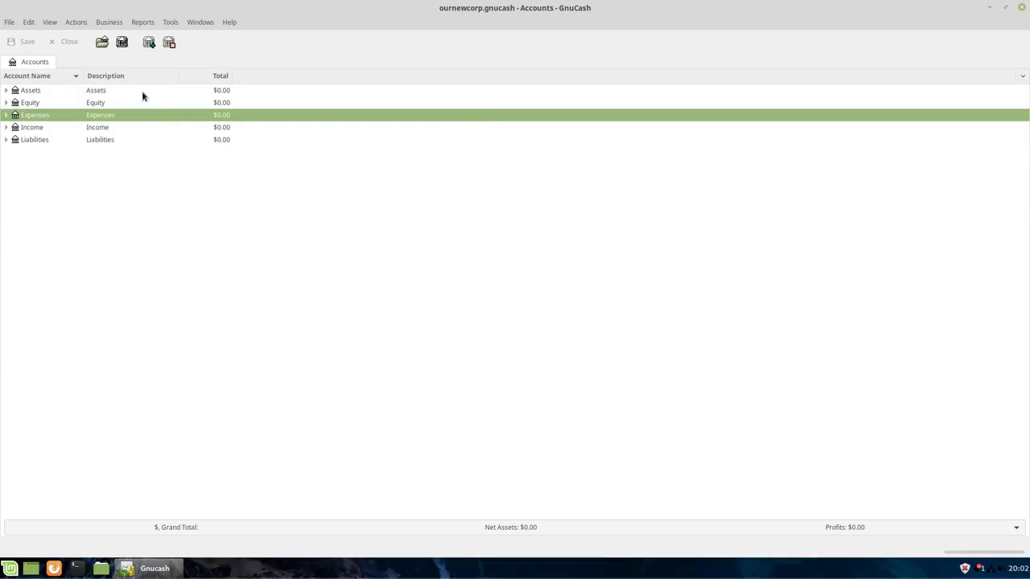
Open the form for a new account and enlarge it so the whole parent account list fits.
click(148, 44)
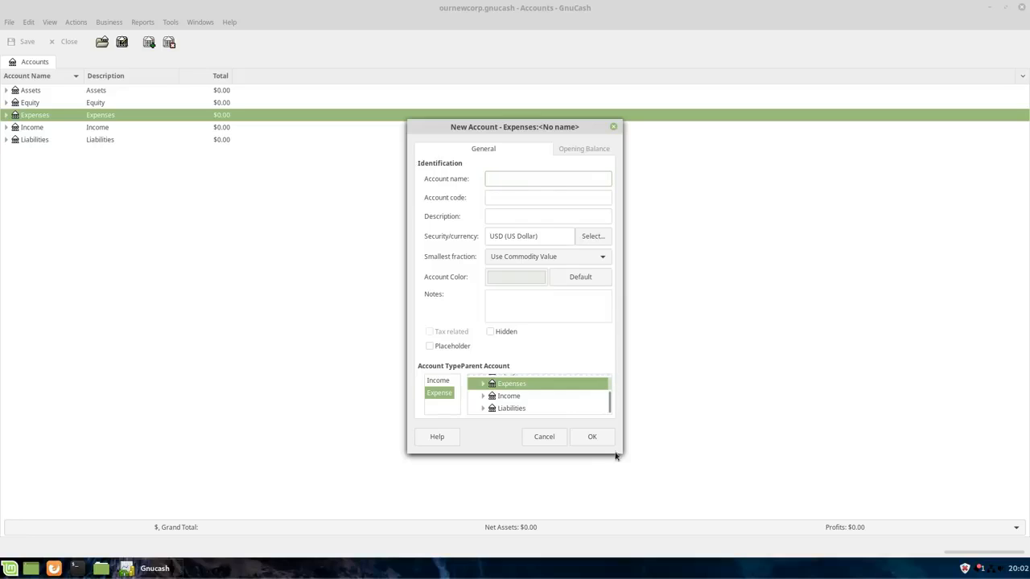
scroll(564, 409, up, 2)
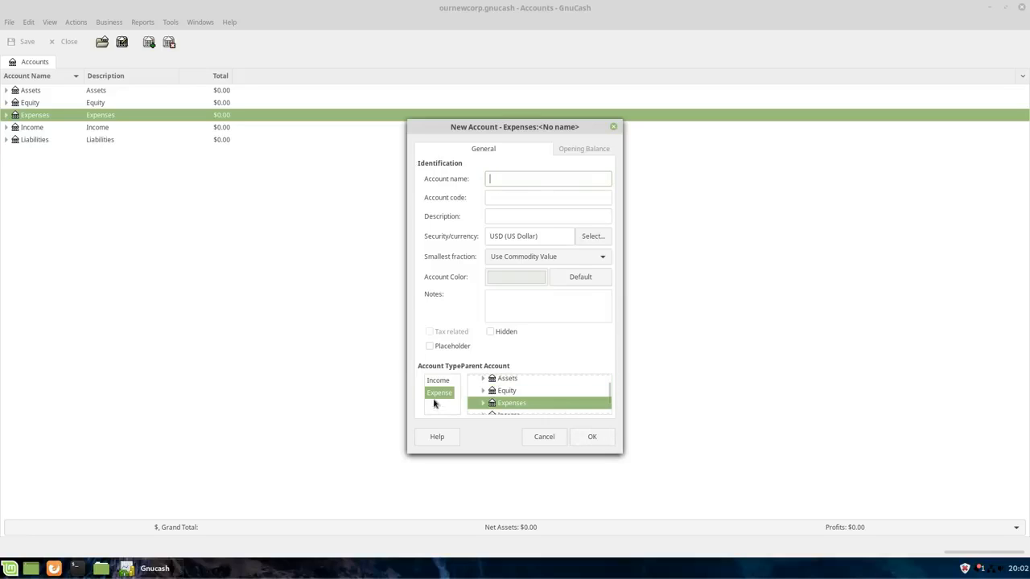
click(437, 380)
click(438, 392)
scroll(537, 394, up, 1)
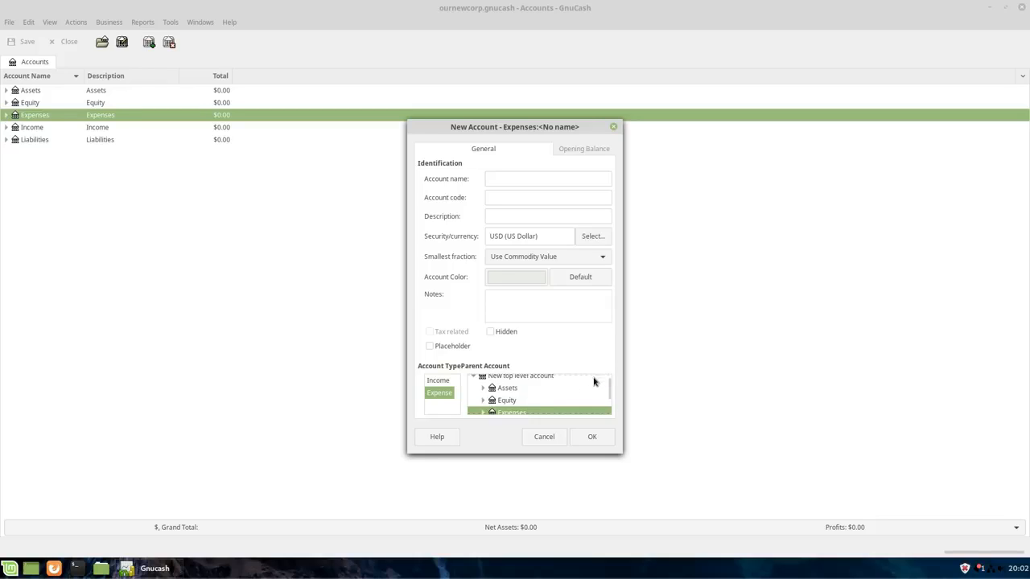
click(716, 516)
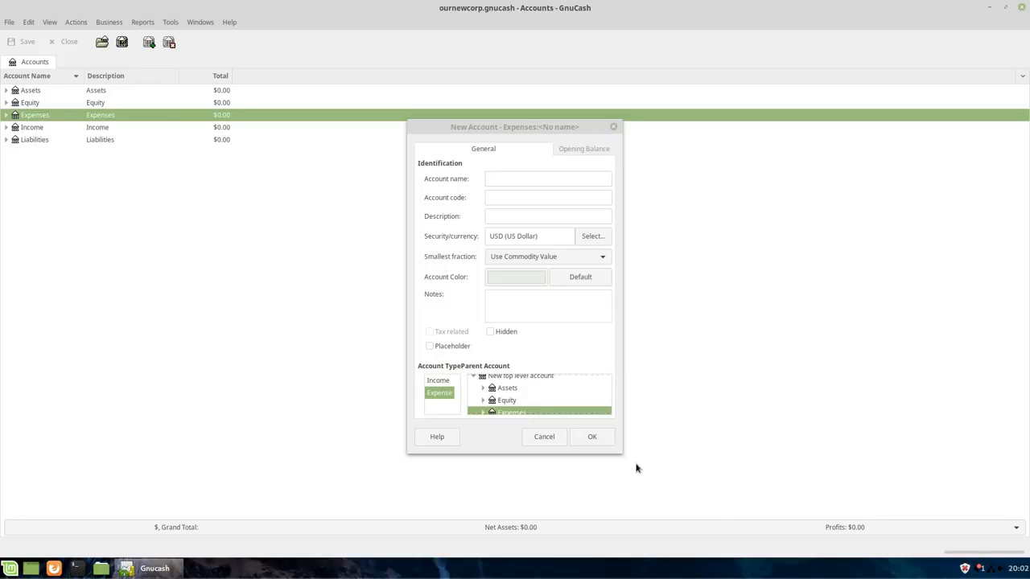
drag(618, 451, 715, 521)
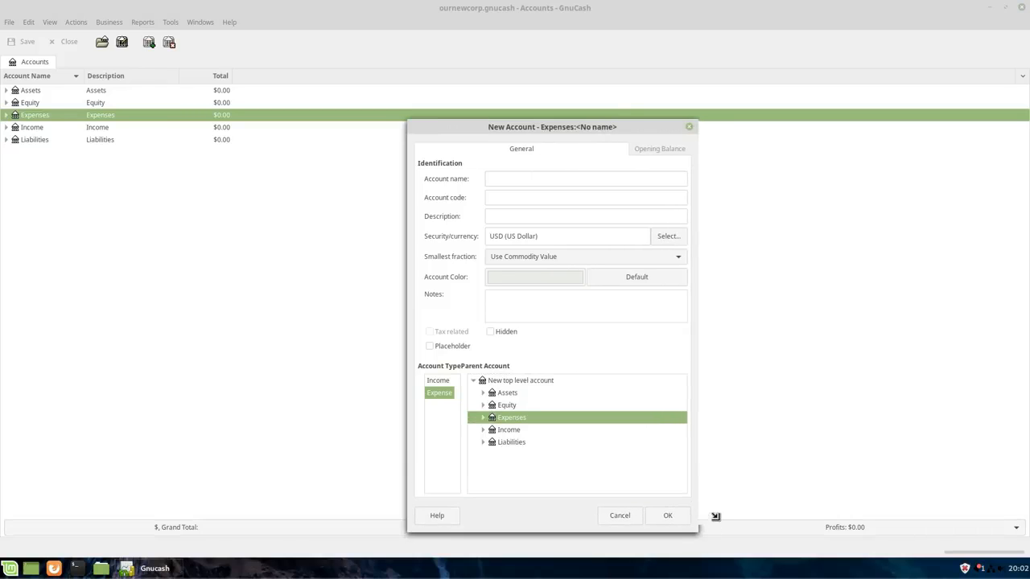
drag(552, 115, 454, 21)
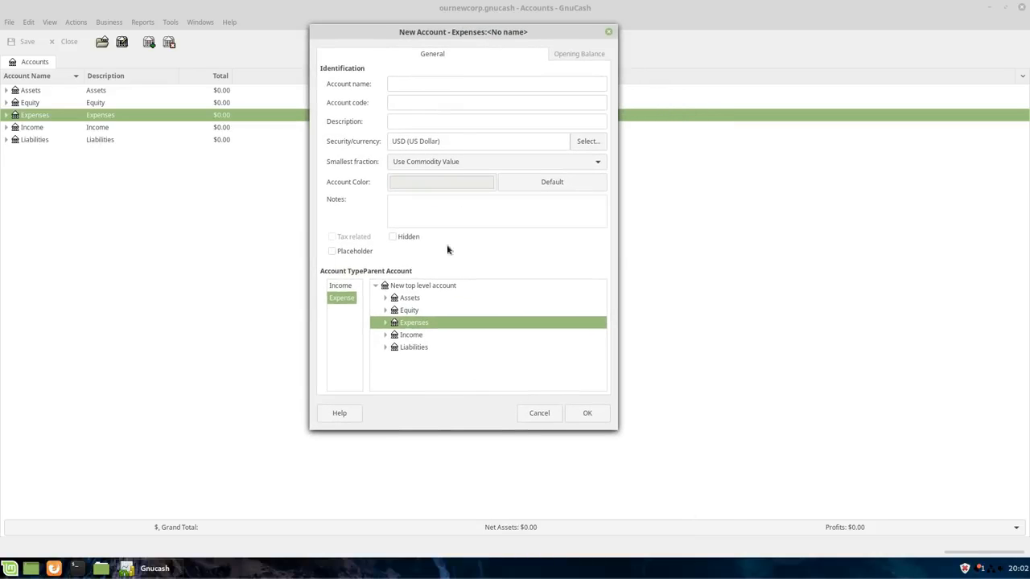
Examine which account types are offered under each parent account and dismiss the new account form without creating anything.
click(401, 286)
click(420, 298)
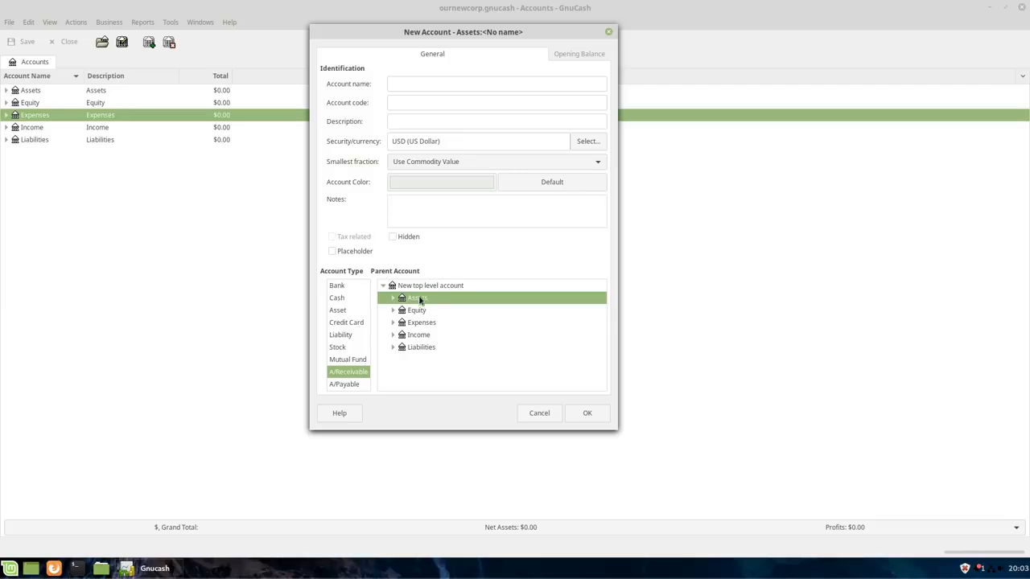
click(417, 312)
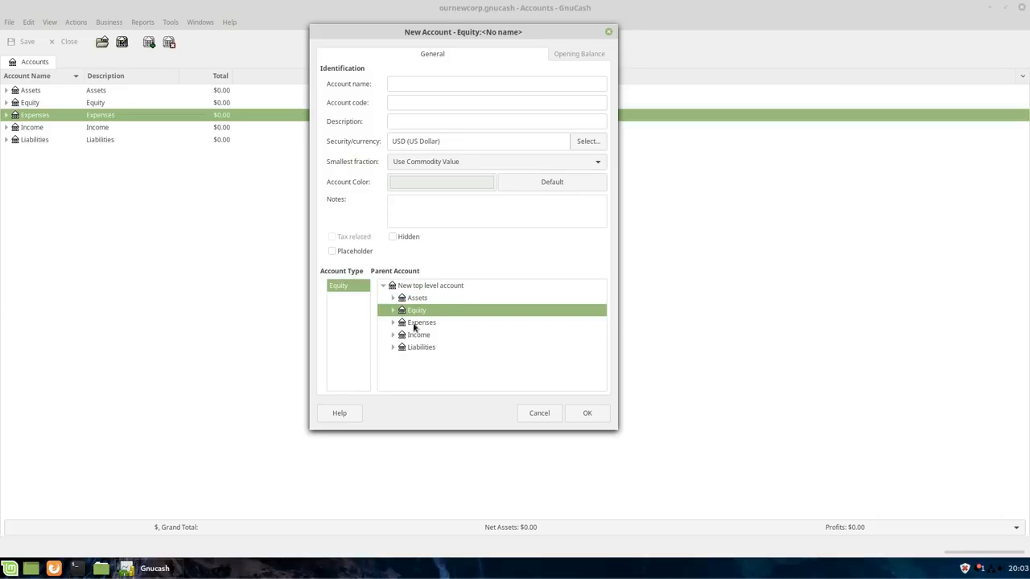
click(414, 324)
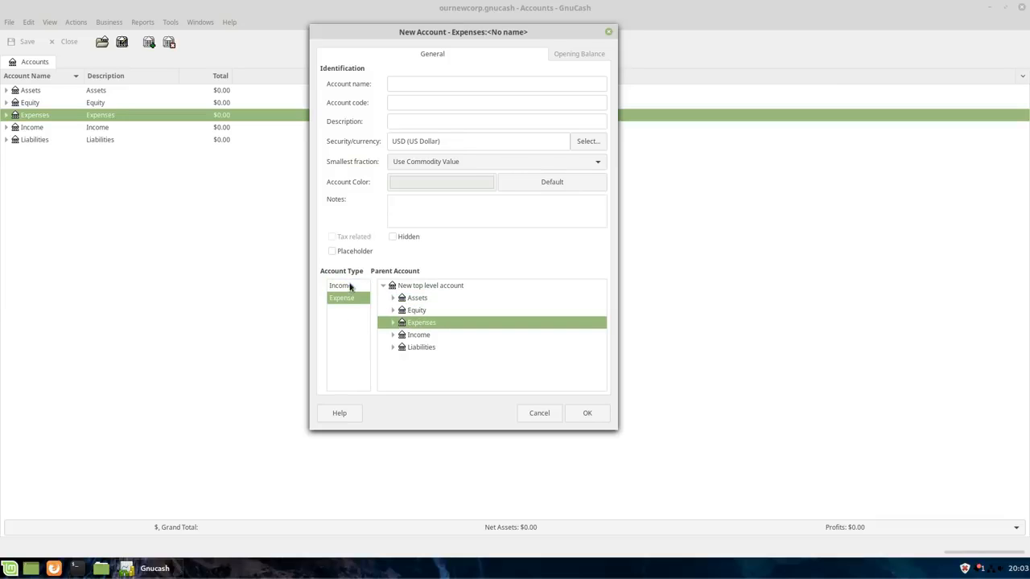
click(416, 336)
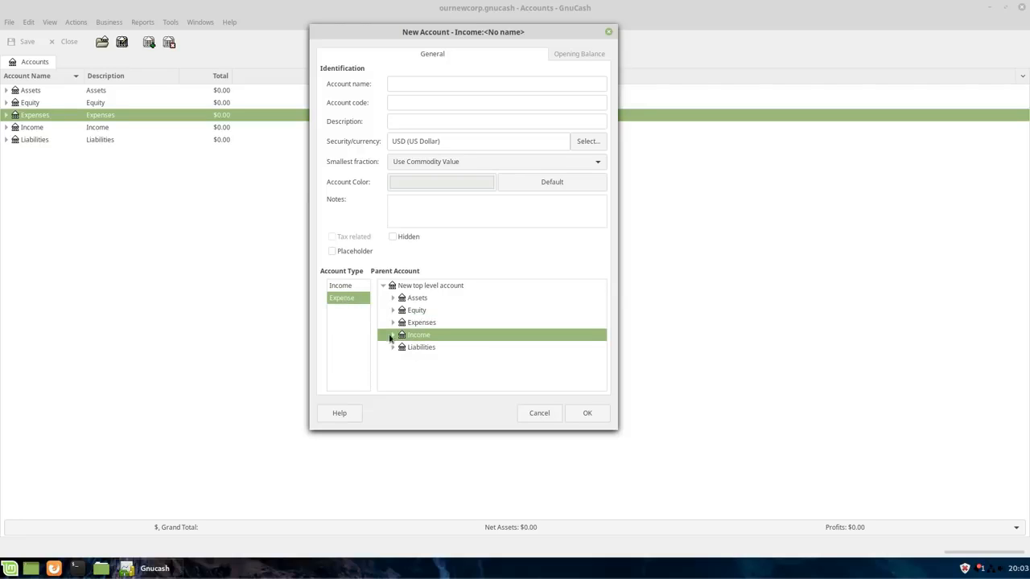
click(394, 335)
key(Down)
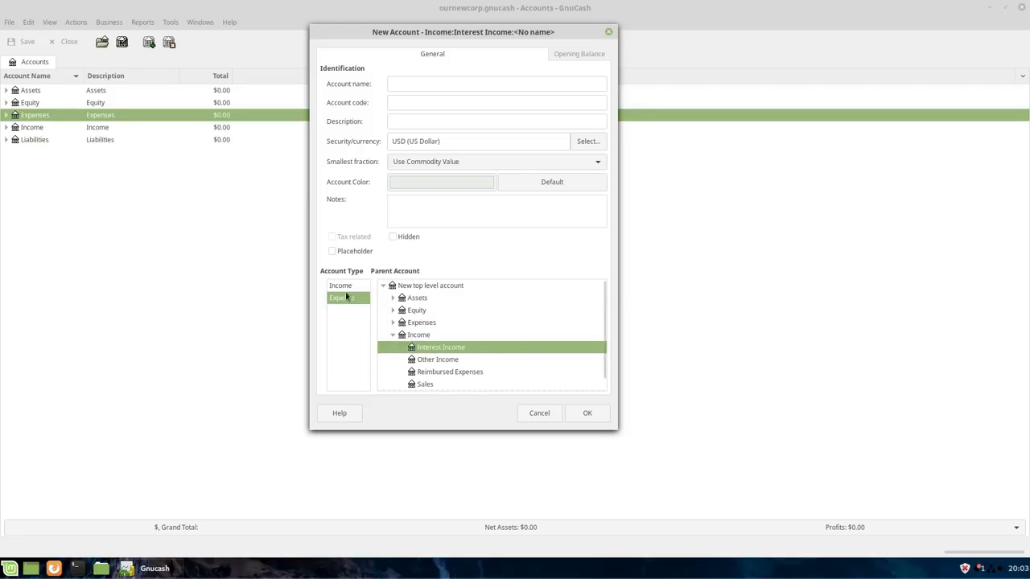
click(392, 335)
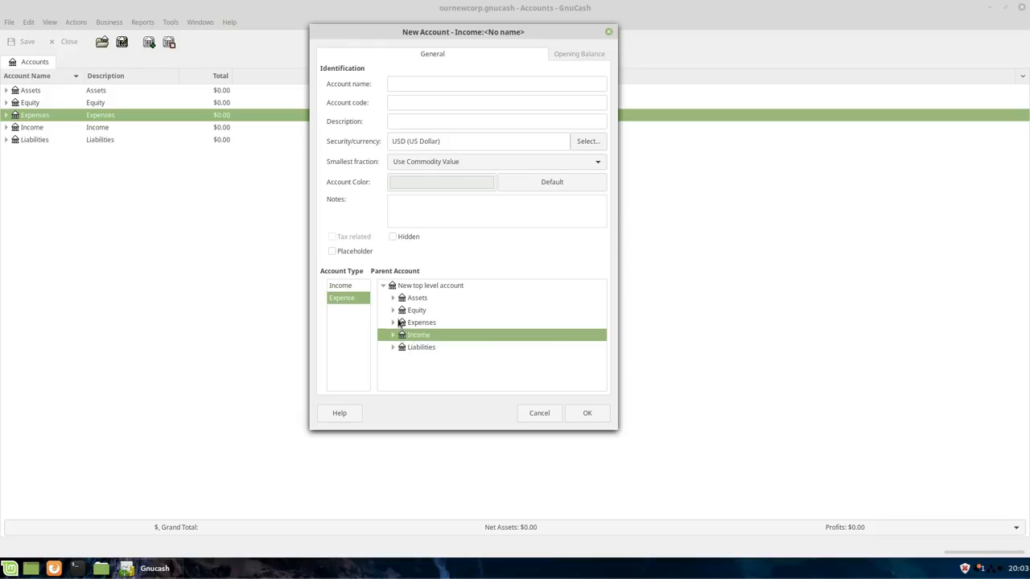
click(414, 324)
click(419, 298)
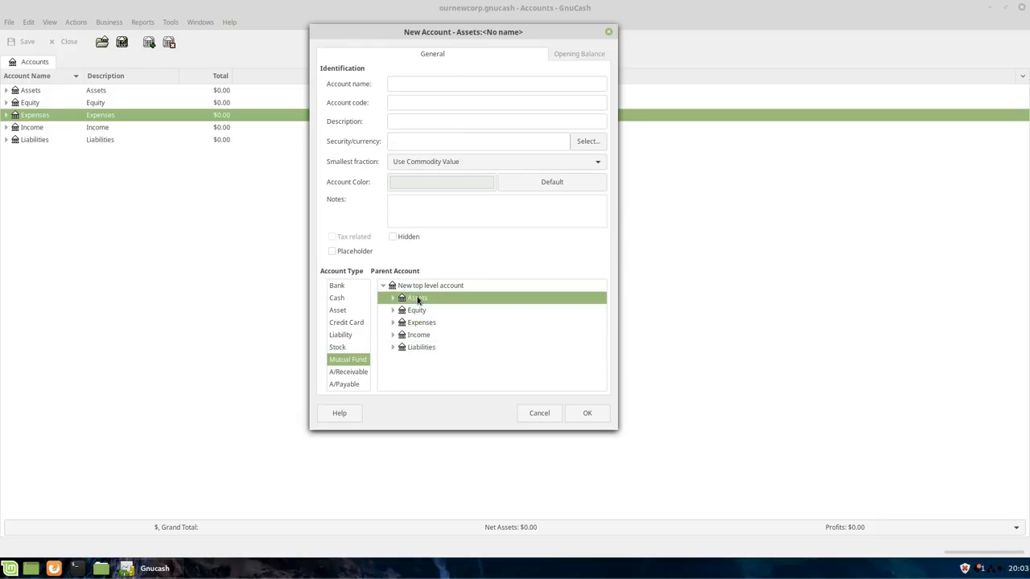
click(348, 288)
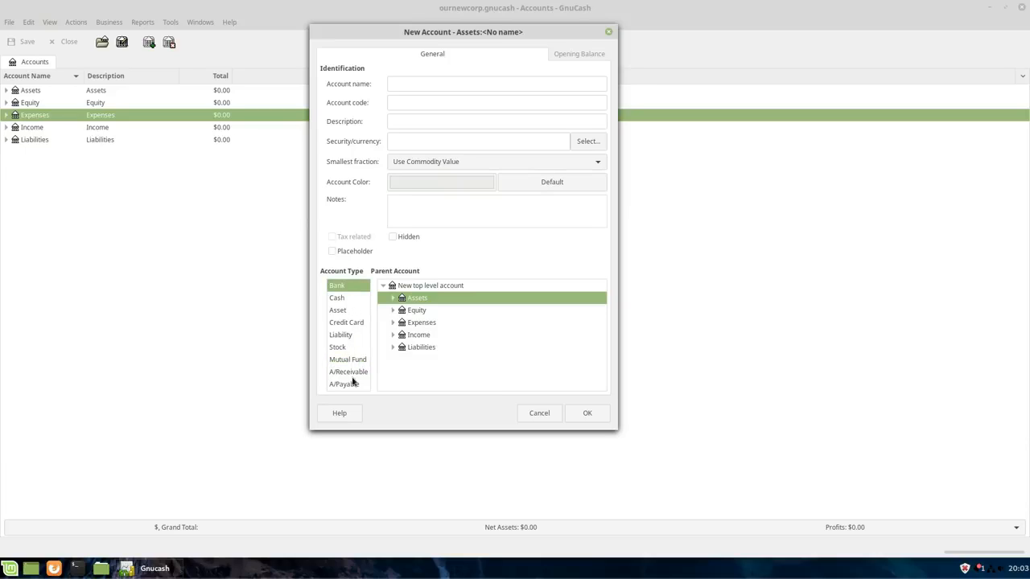
click(410, 348)
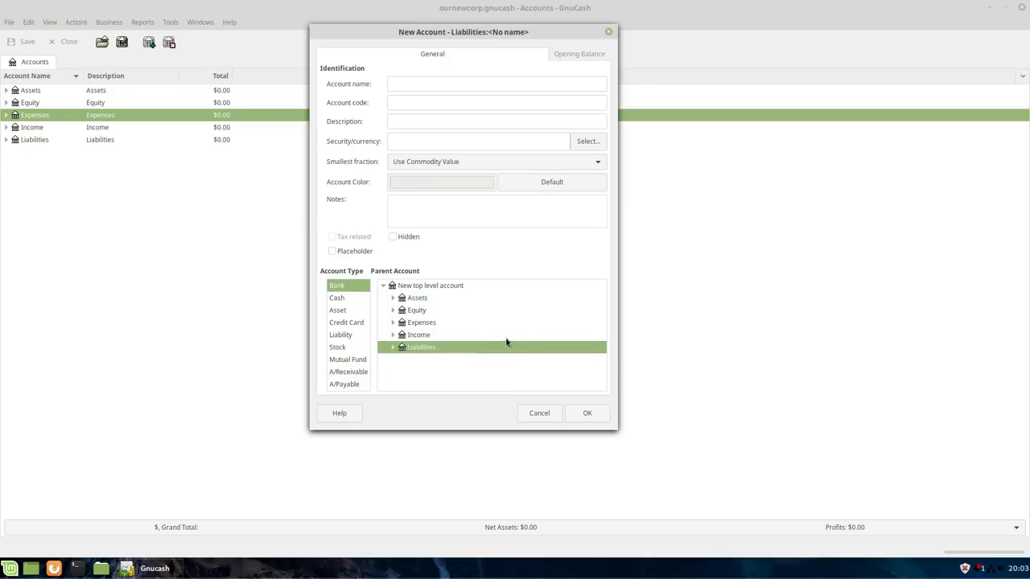
click(394, 347)
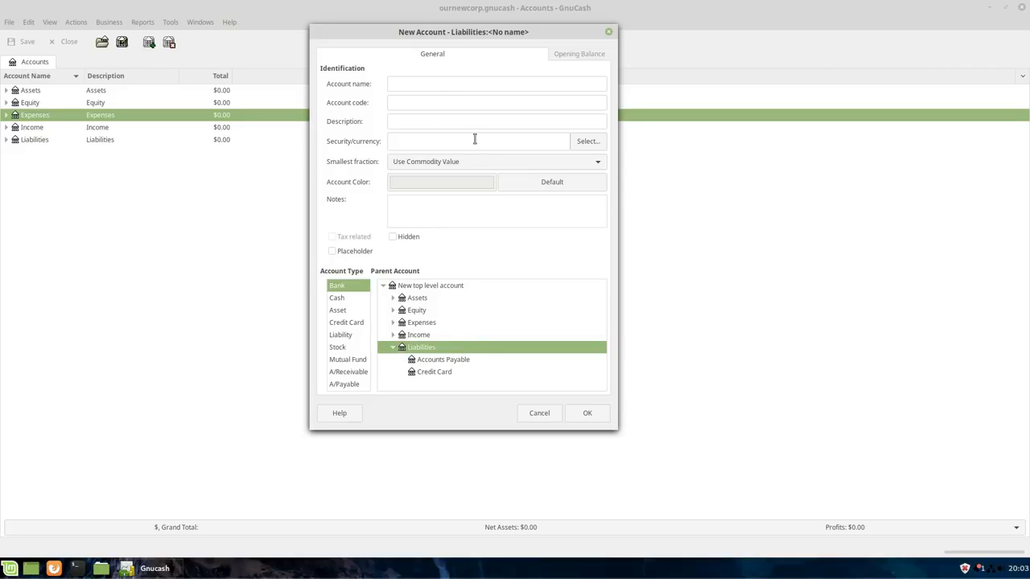
click(456, 101)
click(538, 413)
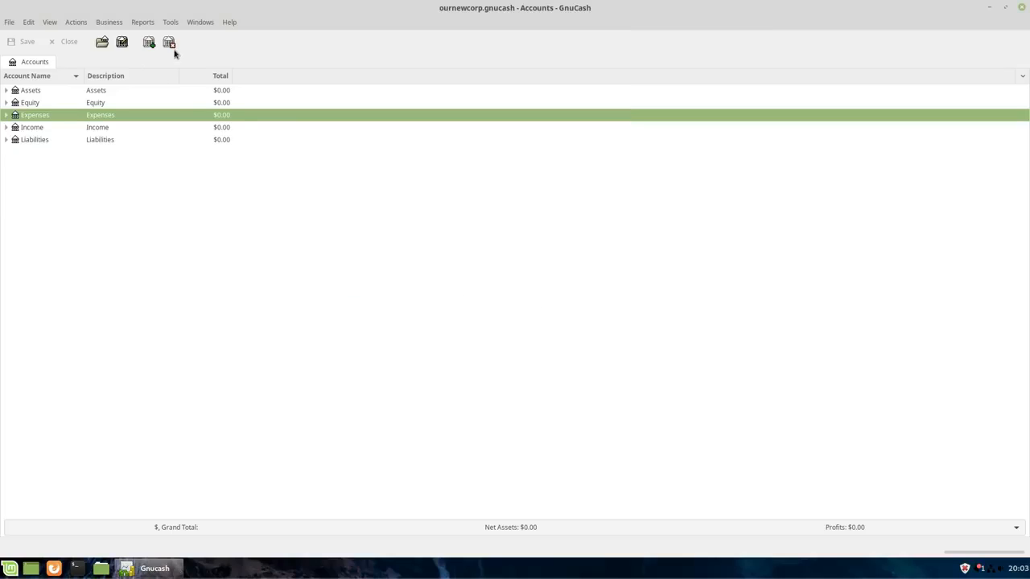
View the settings of the Expenses account and close them without making changes.
click(121, 44)
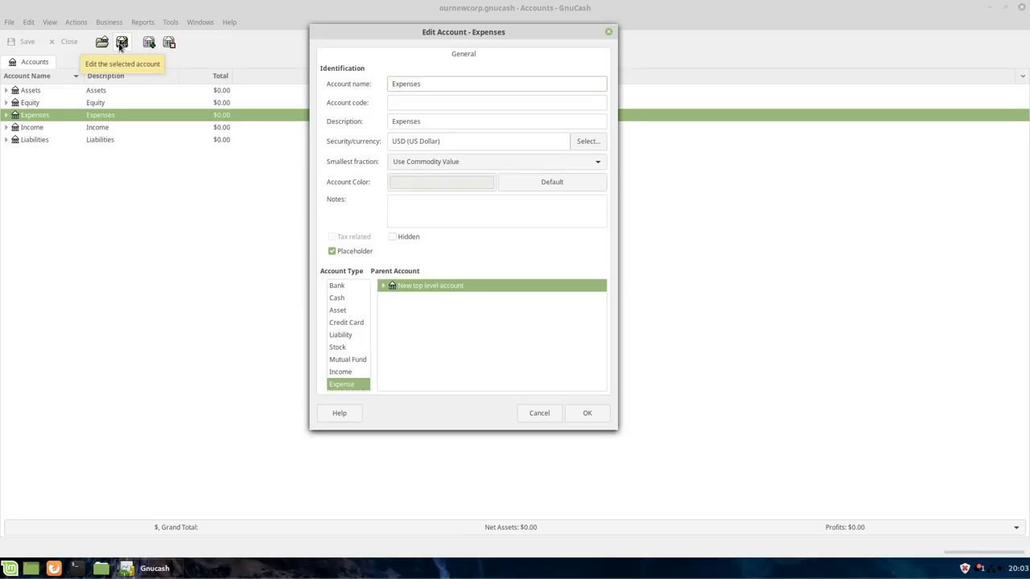
click(539, 413)
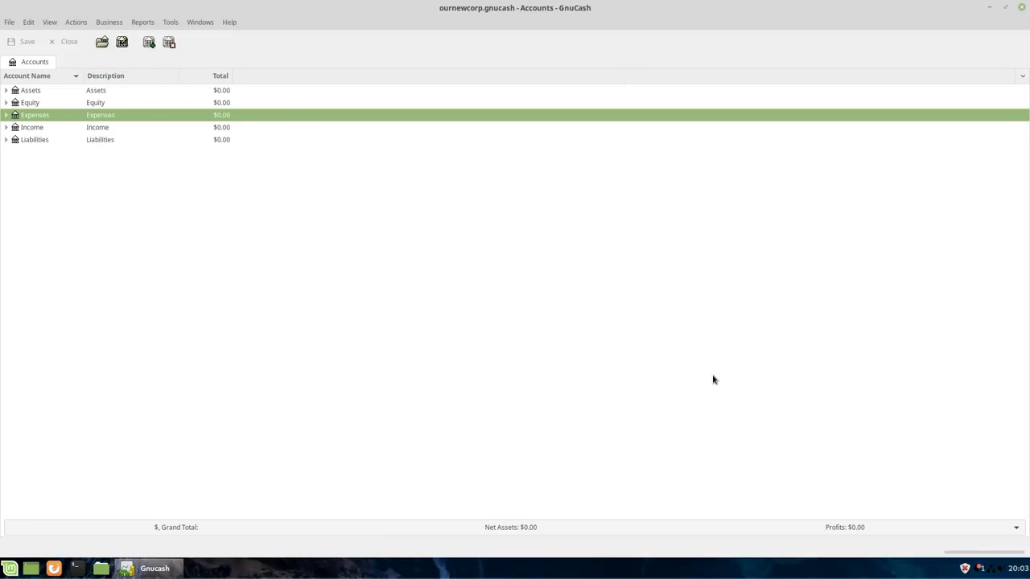